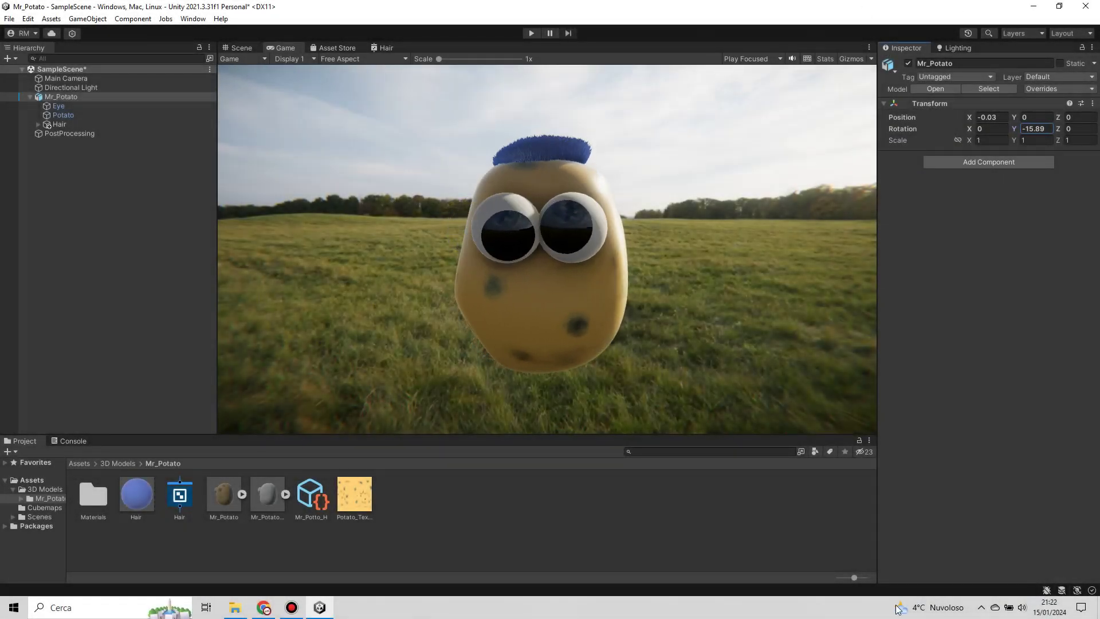
# Step: Tilt Mr_Potato forward by dragging its Rotation X to a negative value
pyautogui.moveTo(977, 129)
pyautogui.mouseDown()
pyautogui.moveTo(788, 171)
pyautogui.moveTo(798, 172)
pyautogui.mouseUp()
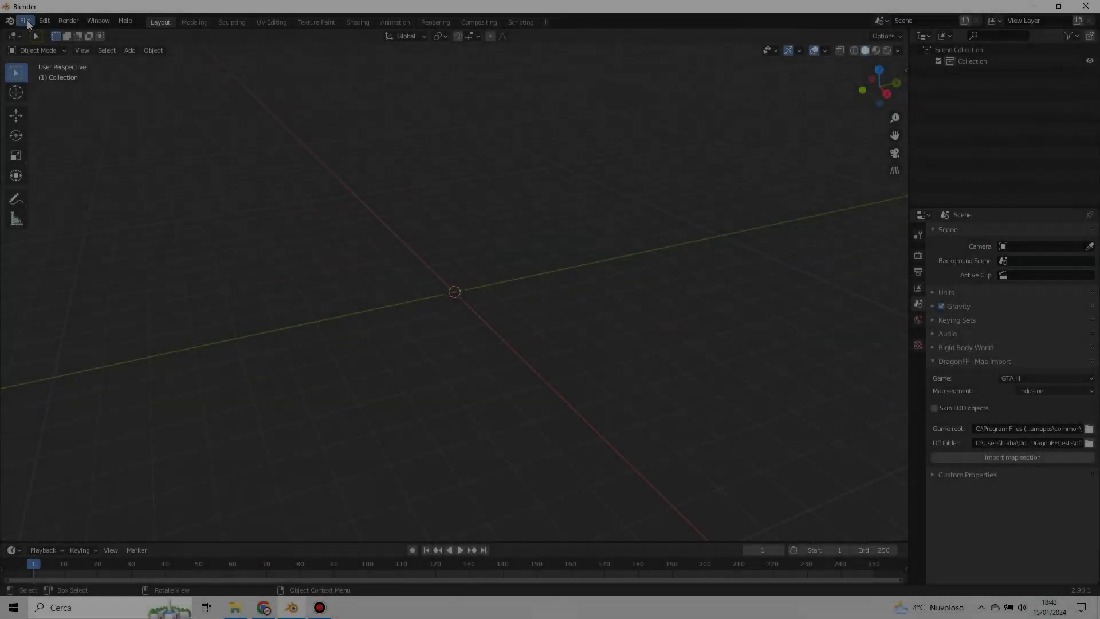
pyautogui.click(106, 50)
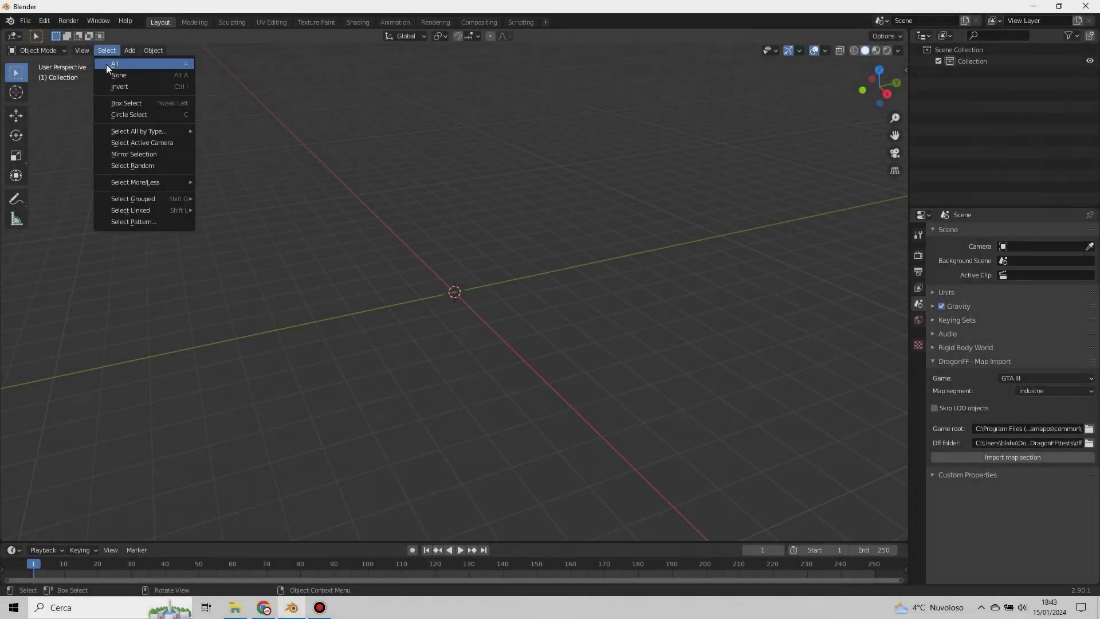
# Step: Add a high-resolution UV sphere and shade it smooth
pyautogui.moveTo(146, 62)
pyautogui.click(235, 99)
pyautogui.scroll(5, 474, 325)
pyautogui.moveTo(475, 325); pyautogui.dragTo(497, 296, button='middle')
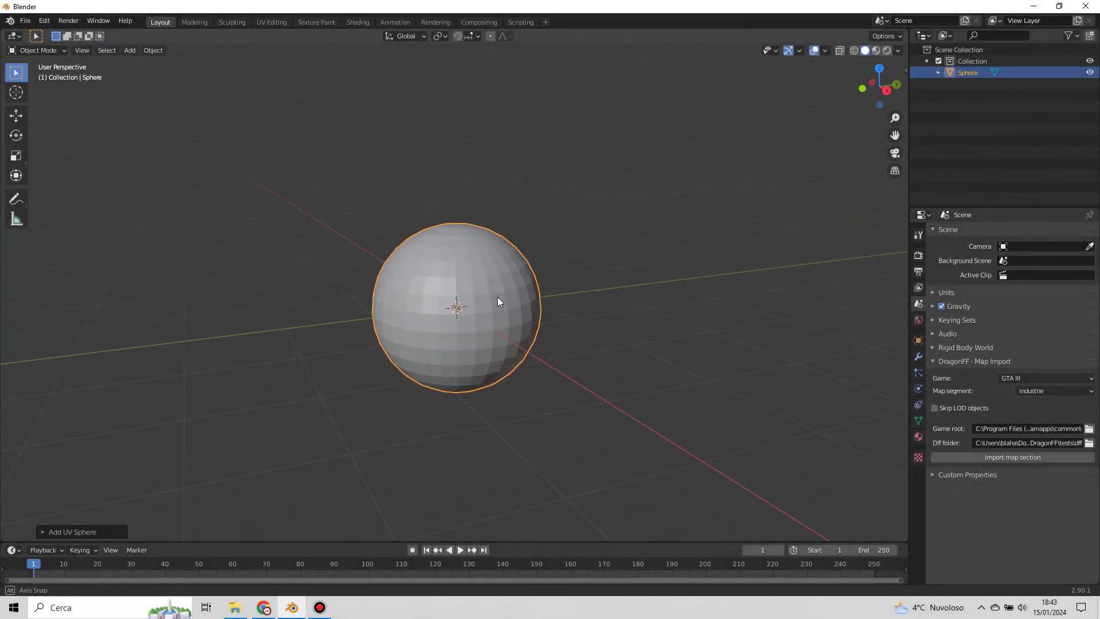
pyautogui.click(40, 531)
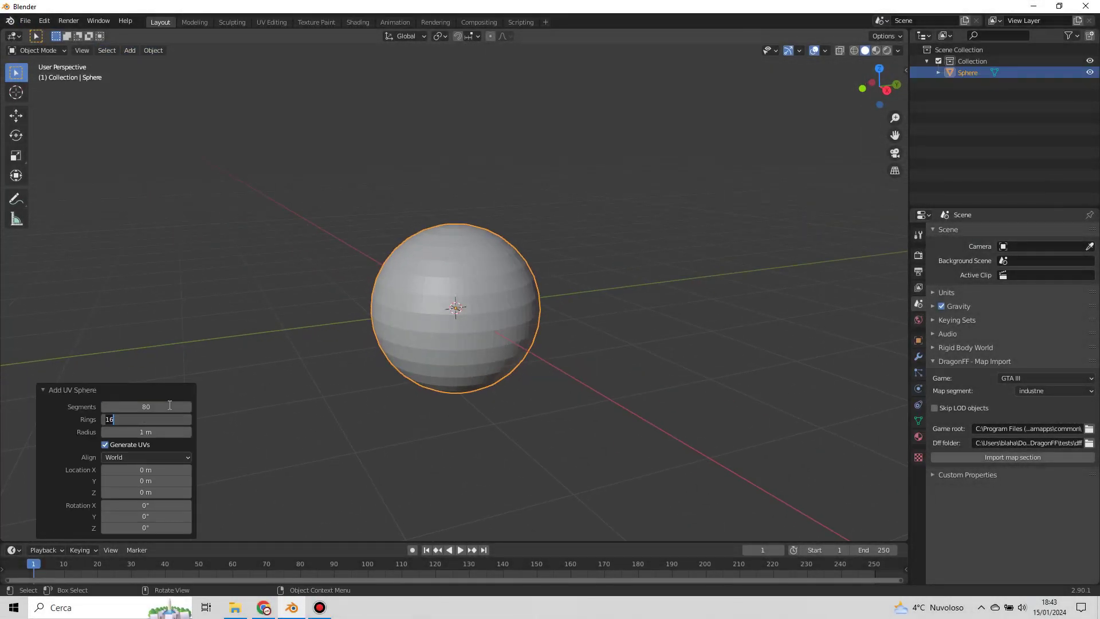
pyautogui.click(153, 50)
pyautogui.click(225, 278)
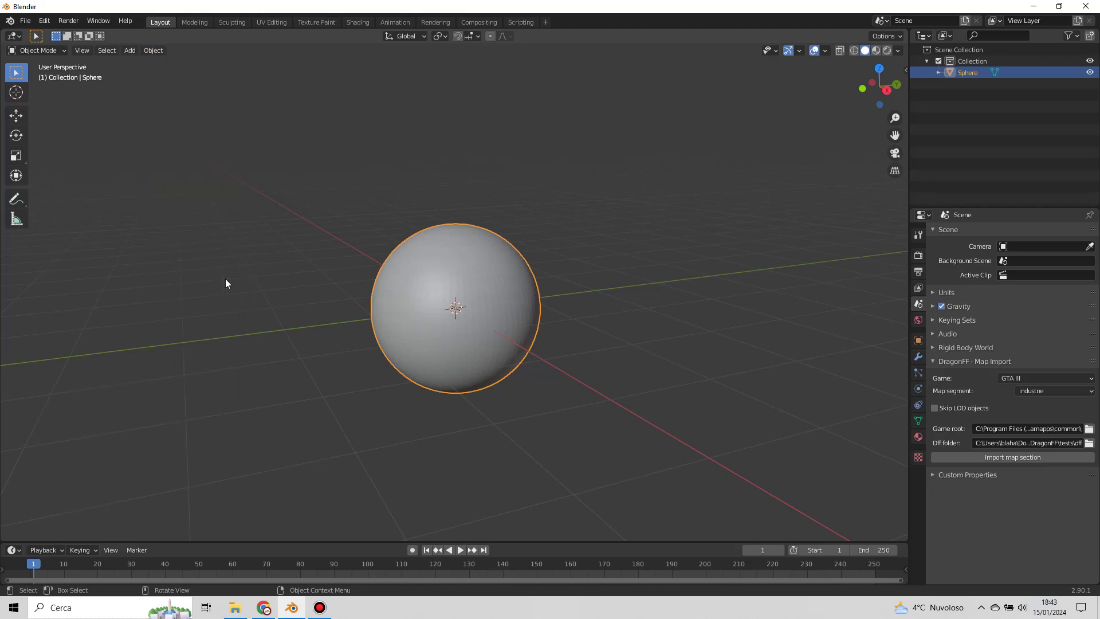
# Step: Raise the sphere above the origin and stretch it vertically into an egg
pyautogui.press('KP_3')
pyautogui.press('g')
pyautogui.click(511, 80)
pyautogui.scroll(-5, 564, 168)
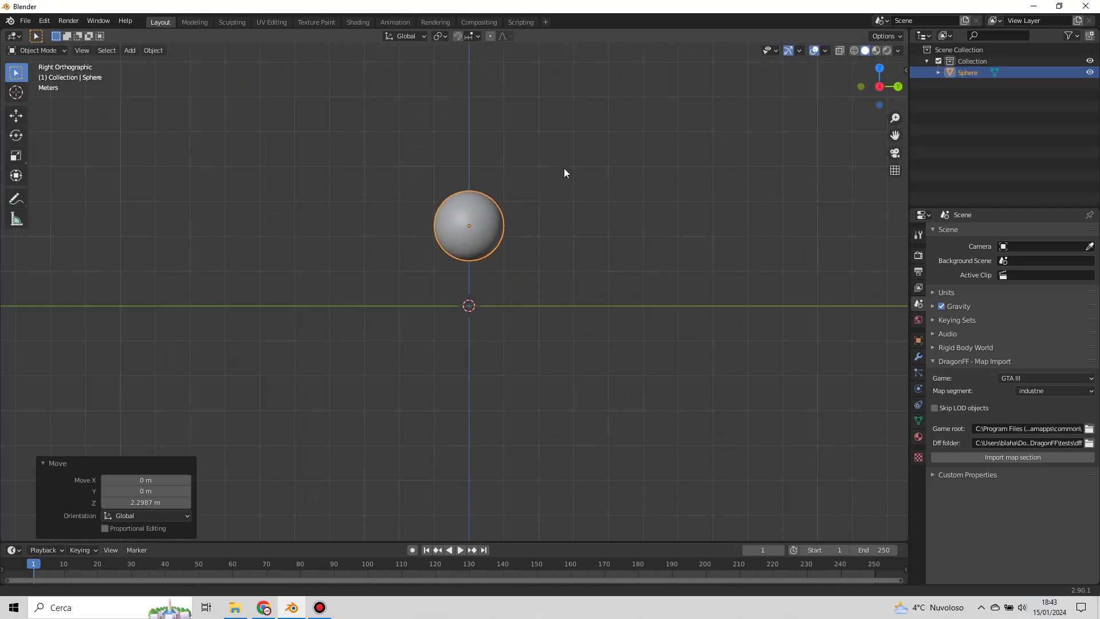
pyautogui.keyDown('shift'); pyautogui.moveTo(564, 167); pyautogui.dragTo(523, 241, button='middle'); pyautogui.keyUp('shift')
pyautogui.scroll(4, 549, 217)
pyautogui.press('s')
pyautogui.press('z')
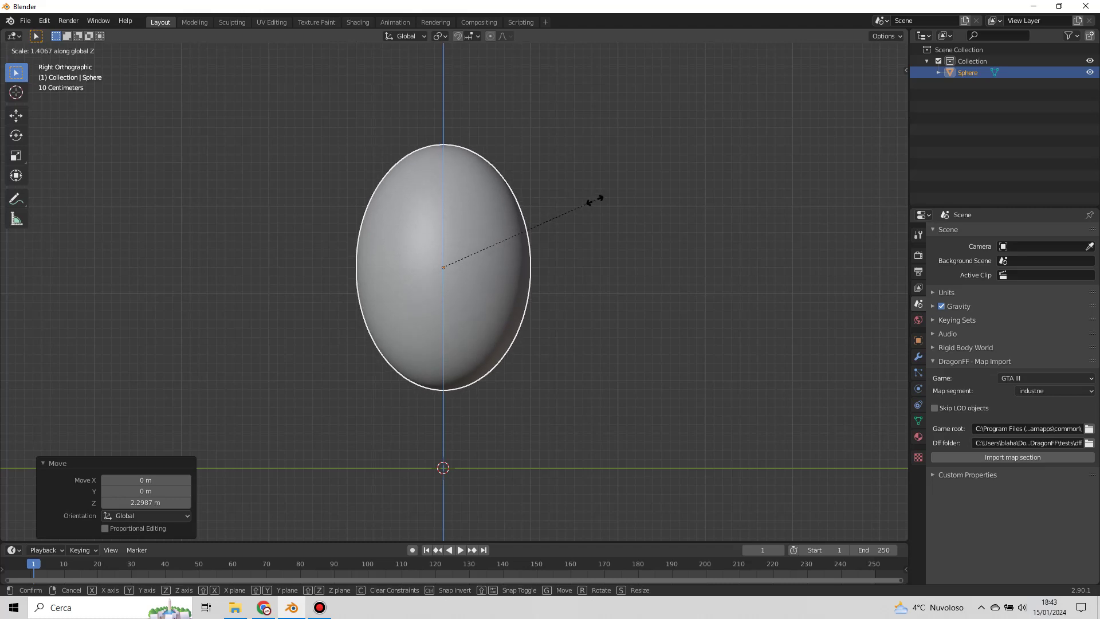
pyautogui.click(597, 201)
# Step: Enter Edit Mode with proportional editing on and widen the egg's bottom
pyautogui.click(37, 51)
pyautogui.click(33, 77)
pyautogui.click(545, 174)
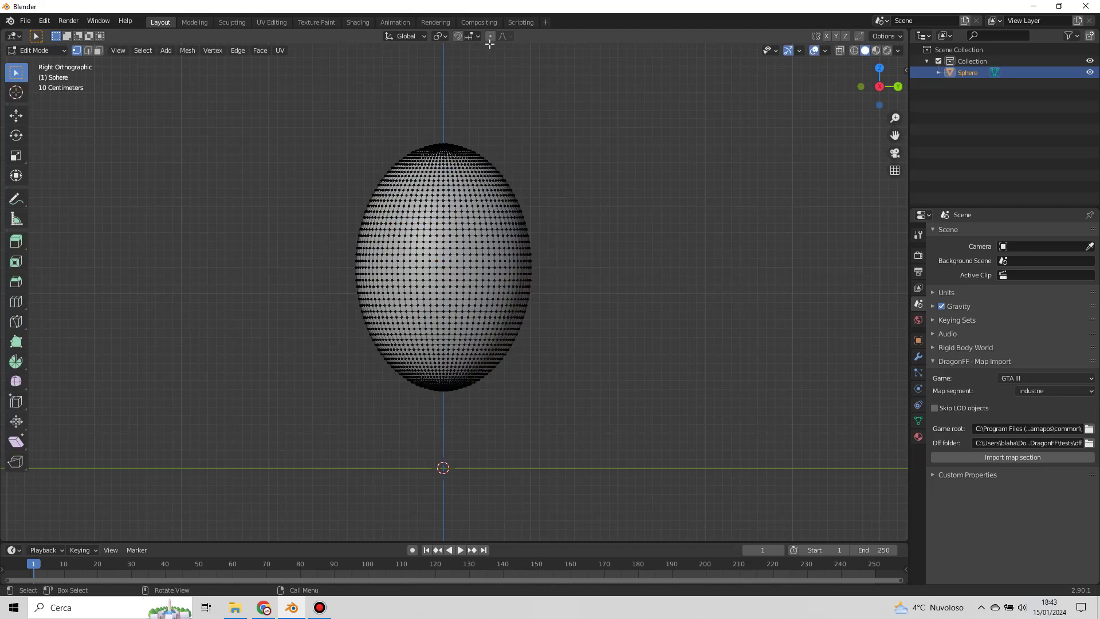
pyautogui.moveTo(559, 430); pyautogui.dragTo(344, 386)
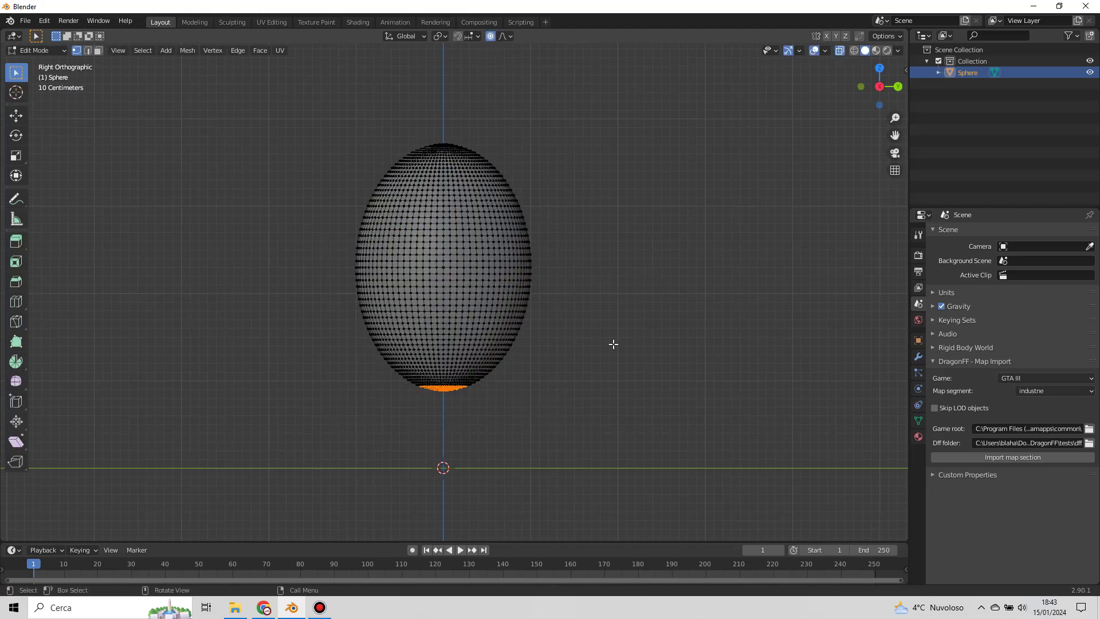
pyautogui.press('s')
pyautogui.click(687, 324)
# Step: Raise the egg's bottom vertex and push its top vertex down to flatten it
pyautogui.click(446, 396)
pyautogui.press('g')
pyautogui.scroll(3, 455, 381)
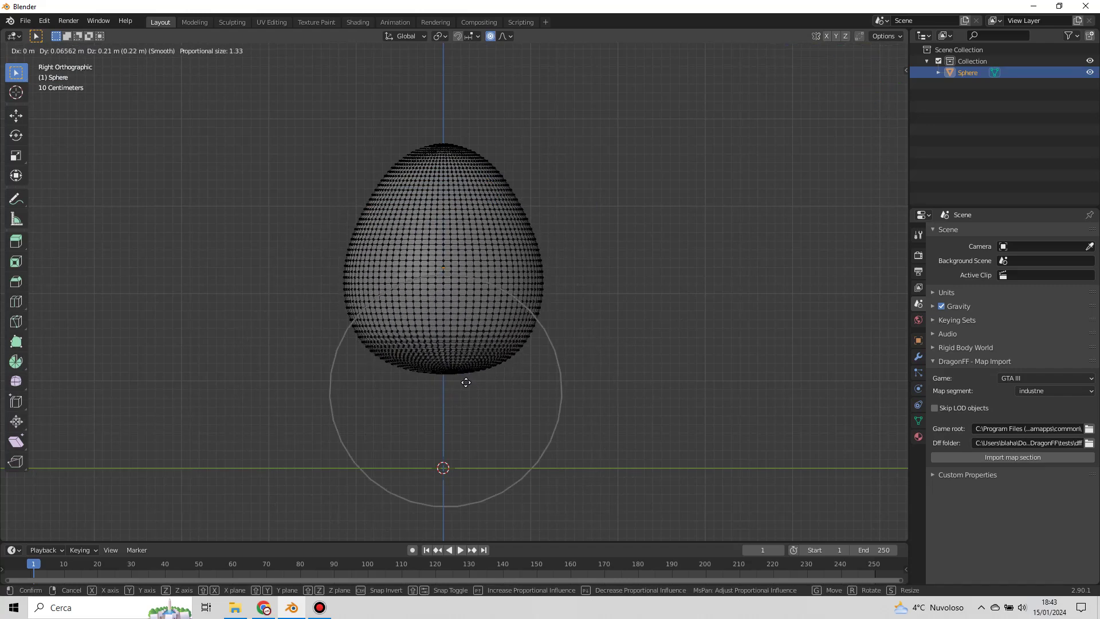
pyautogui.click(457, 382)
pyautogui.moveTo(440, 132); pyautogui.dragTo(442, 141)
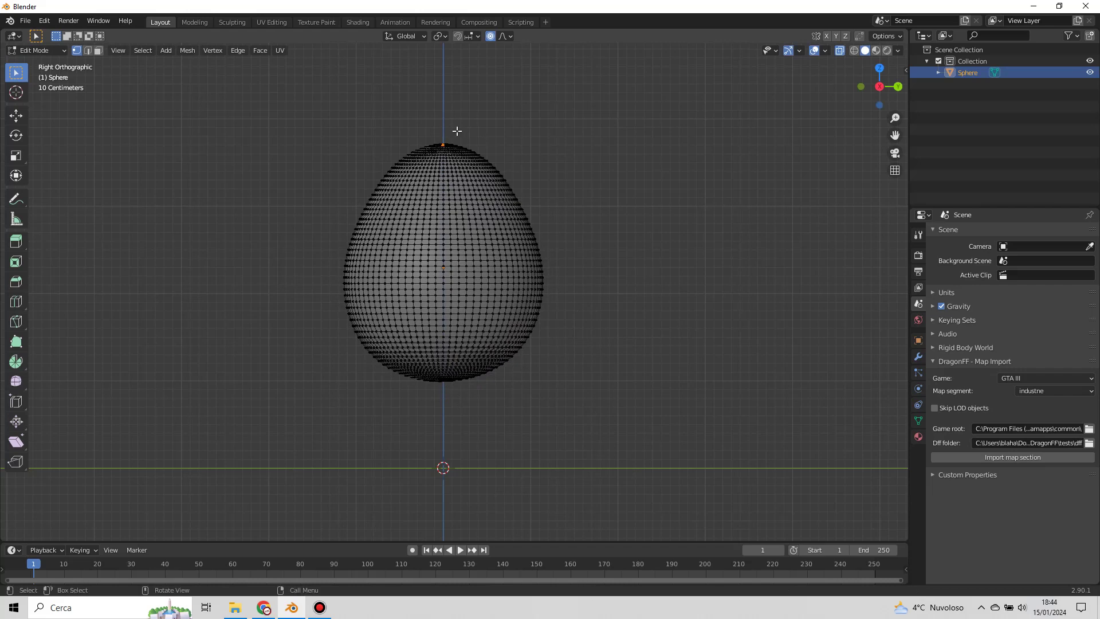
pyautogui.press('g')
pyautogui.click(447, 130)
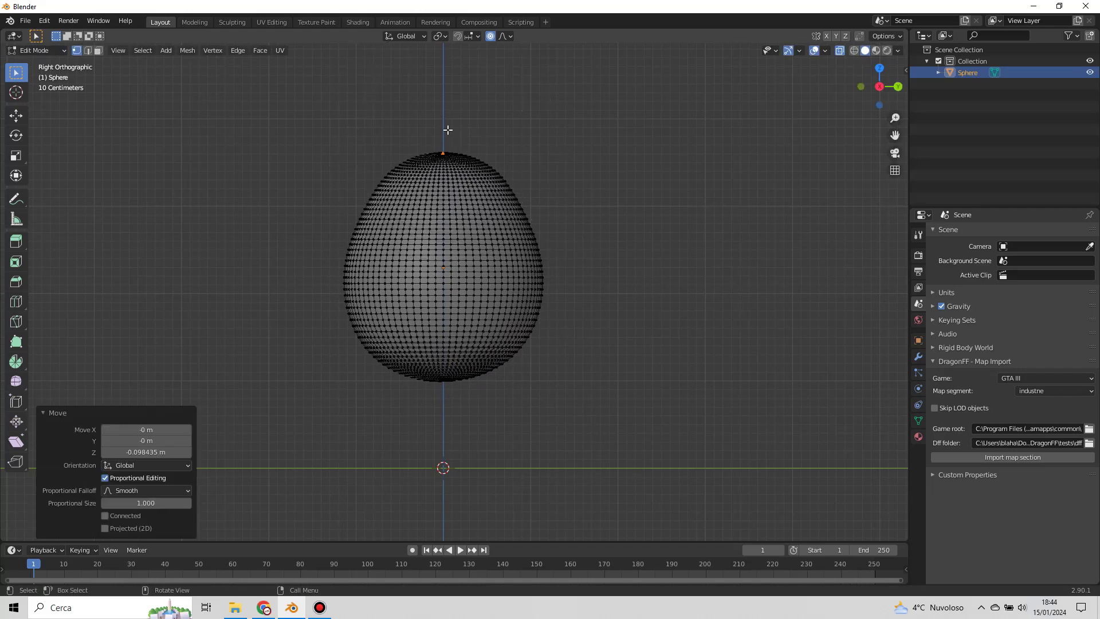
# Step: Scale the egg along Y to slim it front to back
pyautogui.press('KP_1')
pyautogui.scroll(3, 335, 245)
pyautogui.moveTo(555, 208)
pyautogui.mouseDown(button='middle')
pyautogui.moveTo(663, 246)
pyautogui.moveTo(502, 252)
pyautogui.moveTo(574, 287)
pyautogui.moveTo(648, 242)
pyautogui.mouseUp(button='middle')
pyautogui.press('s')
pyautogui.press('y')
pyautogui.click(621, 253)
# Step: Push soft bulges into the egg's right side, top-right and lower surface
pyautogui.press('g')
pyautogui.press('Escape')
pyautogui.press('g')
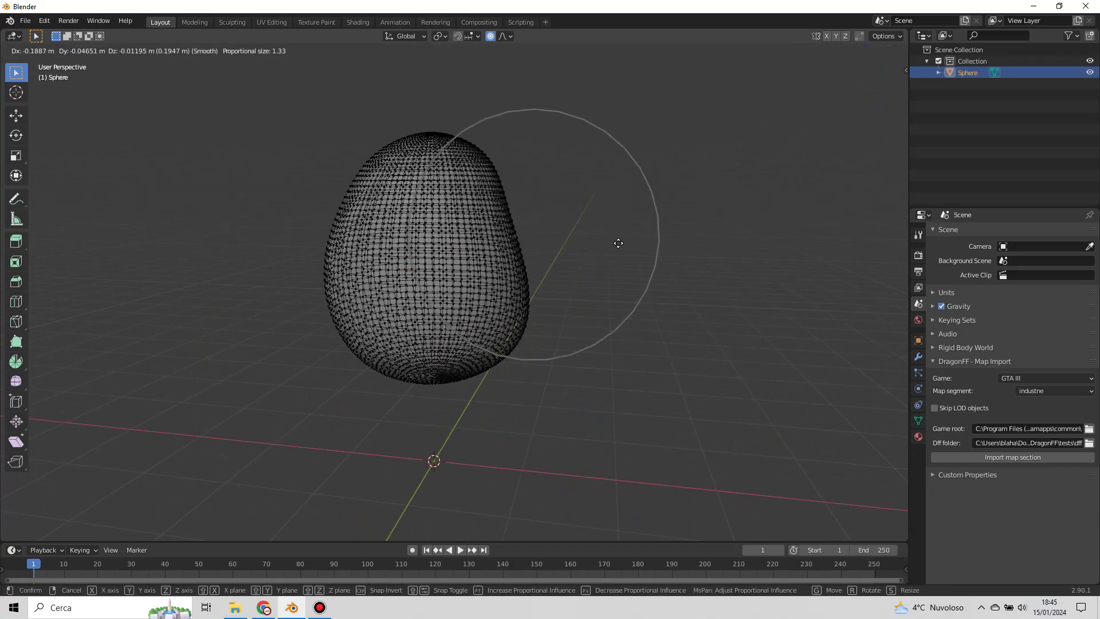
pyautogui.click(633, 241)
pyautogui.moveTo(633, 241)
pyautogui.mouseDown(button='middle')
pyautogui.moveTo(382, 274)
pyautogui.moveTo(395, 246)
pyautogui.mouseUp(button='middle')
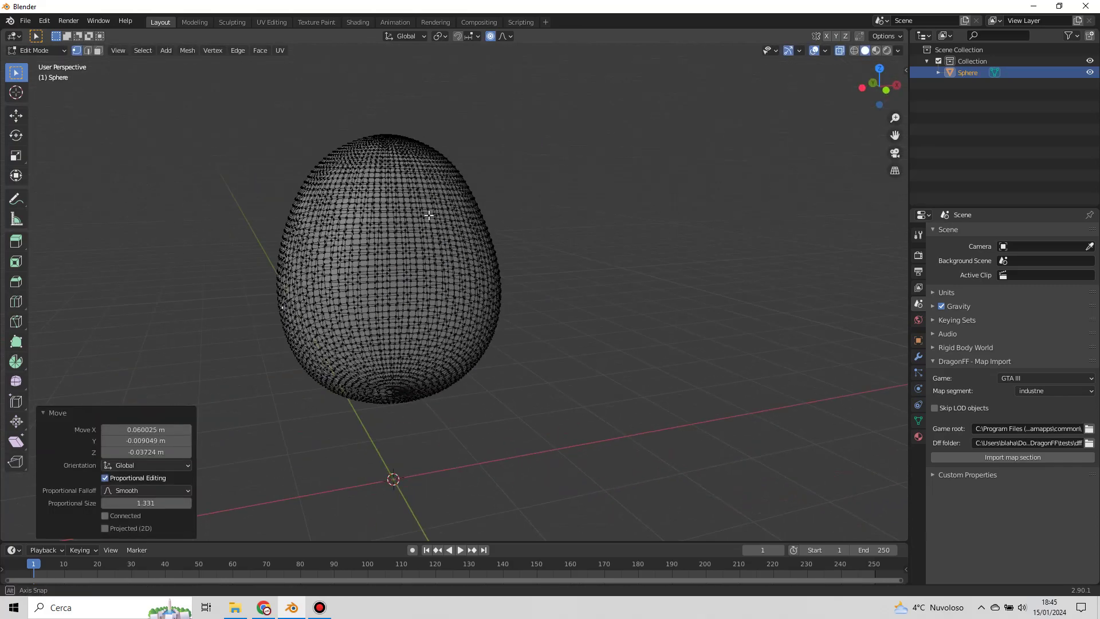
pyautogui.press('g')
pyautogui.click(402, 195)
pyautogui.moveTo(402, 196); pyautogui.dragTo(410, 398, button='middle')
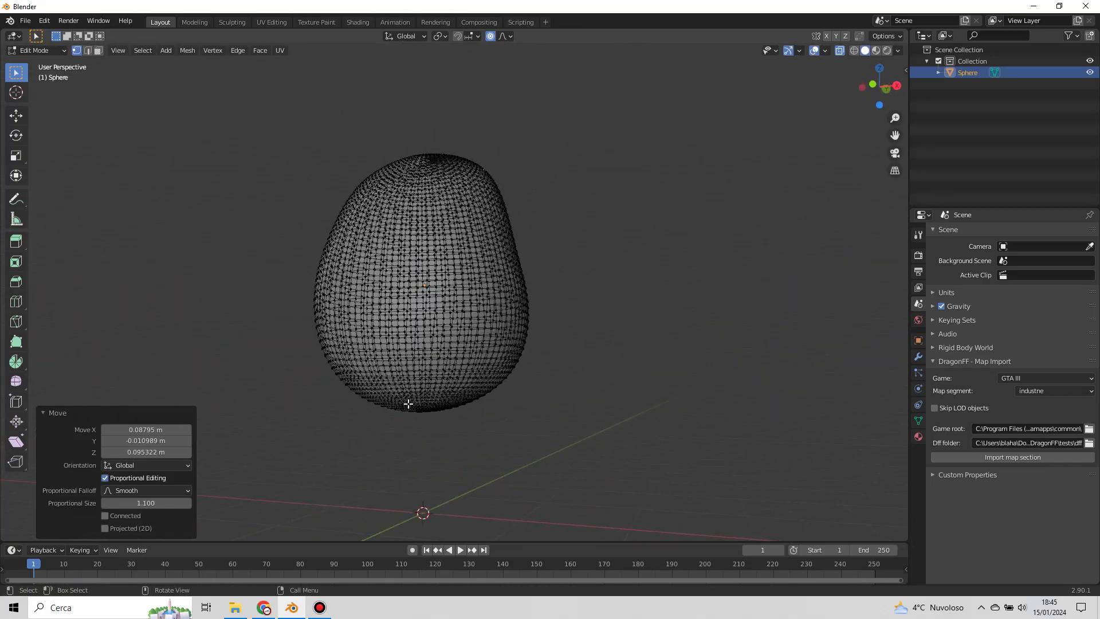
pyautogui.press('g')
pyautogui.click(554, 348)
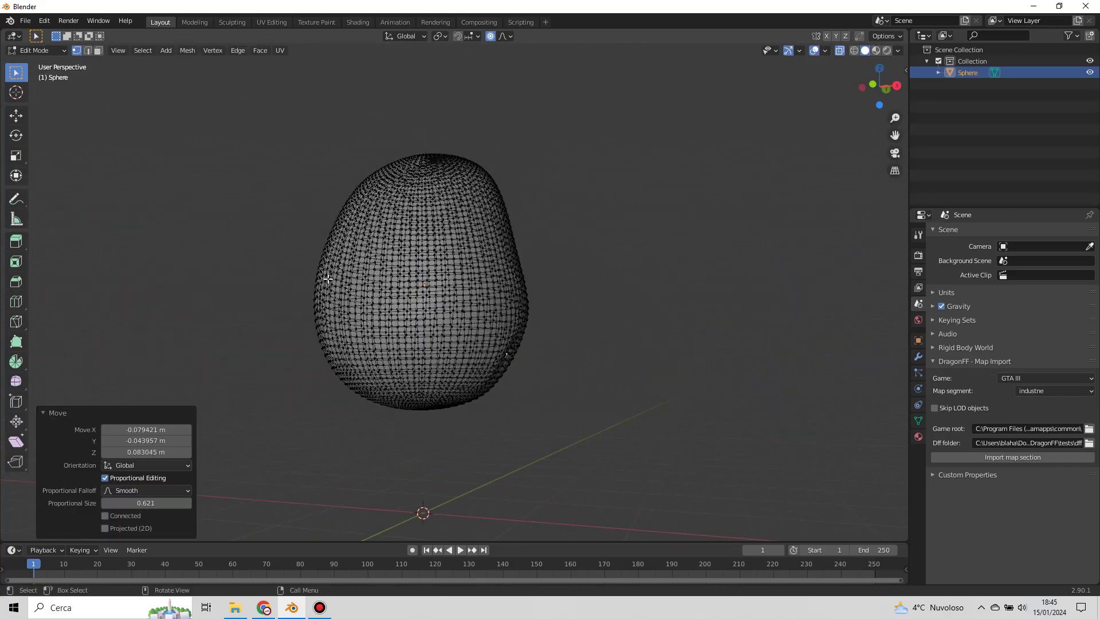
# Step: Make further soft lumps around the sides and top, then return to Object Mode
pyautogui.moveTo(326, 277); pyautogui.dragTo(205, 265, button='middle')
pyautogui.press('g')
pyautogui.scroll(3, 228, 169)
pyautogui.click(224, 167)
pyautogui.moveTo(224, 168); pyautogui.dragTo(216, 167, button='middle')
pyautogui.press('g')
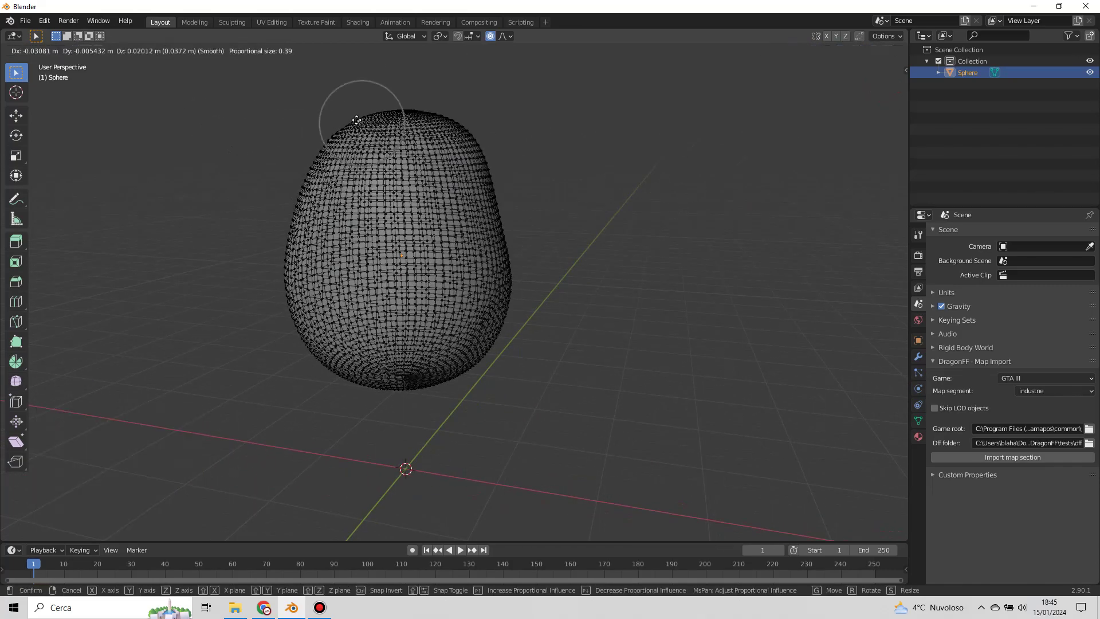
pyautogui.click(356, 118)
pyautogui.moveTo(355, 118)
pyautogui.mouseDown(button='middle')
pyautogui.moveTo(362, 167)
pyautogui.moveTo(545, 243)
pyautogui.mouseUp(button='middle')
pyautogui.press('Tab')
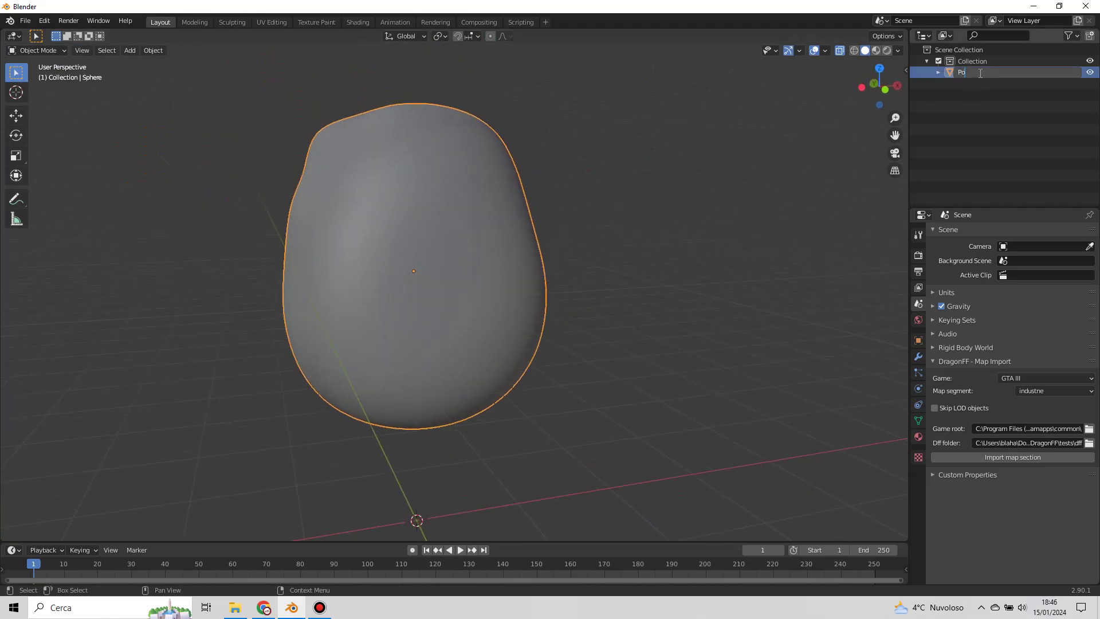
# Step: Add a second UV sphere and shade it smooth
pyautogui.hotkey('shift', 'a')
pyautogui.moveTo(163, 62)
pyautogui.click(235, 104)
pyautogui.scroll(-2, 229, 258)
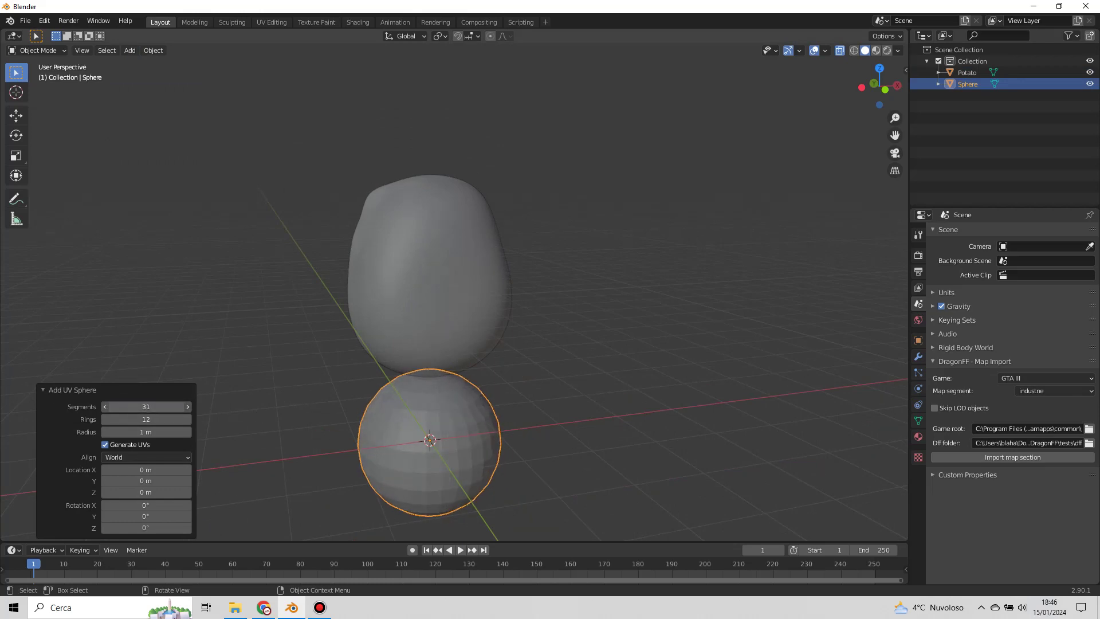
pyautogui.click(153, 50)
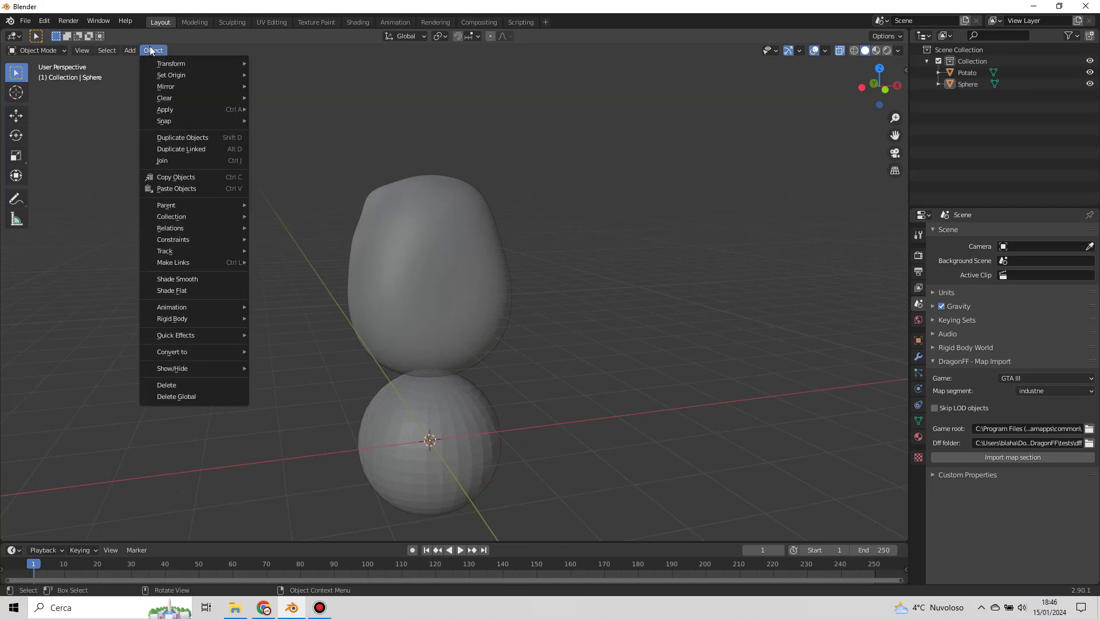
pyautogui.click(148, 51)
pyautogui.click(178, 279)
# Step: Shrink the sphere to 0.235 and place it on the potato's upper front
pyautogui.press('KP_1')
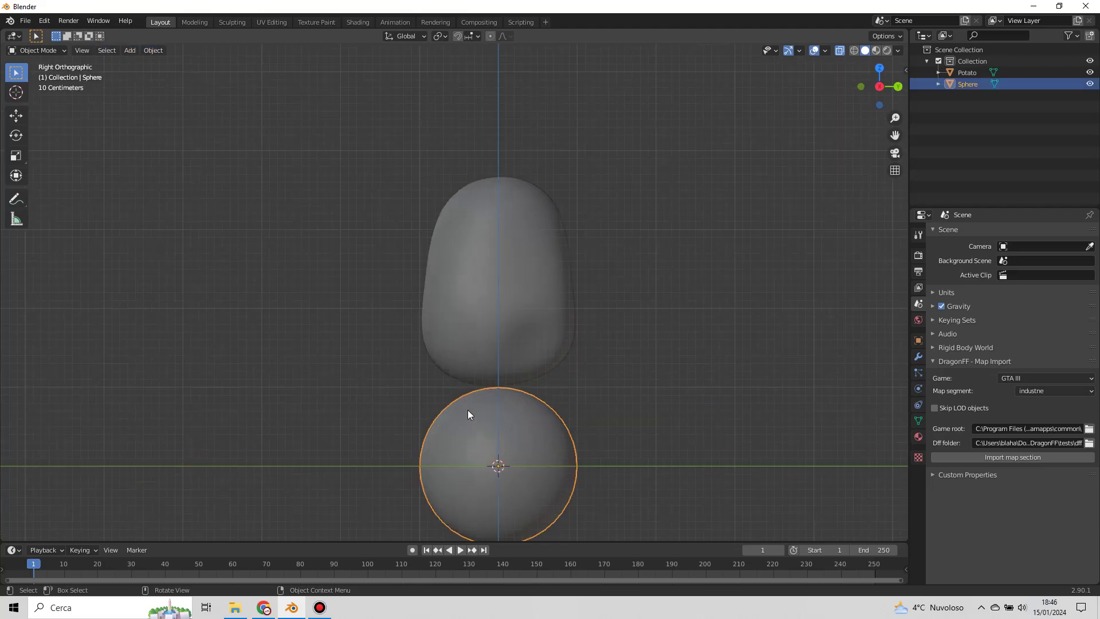
pyautogui.press('g')
pyautogui.click(453, 220)
pyautogui.press('s')
pyautogui.click(451, 222)
pyautogui.press('KP_3')
pyautogui.press('g')
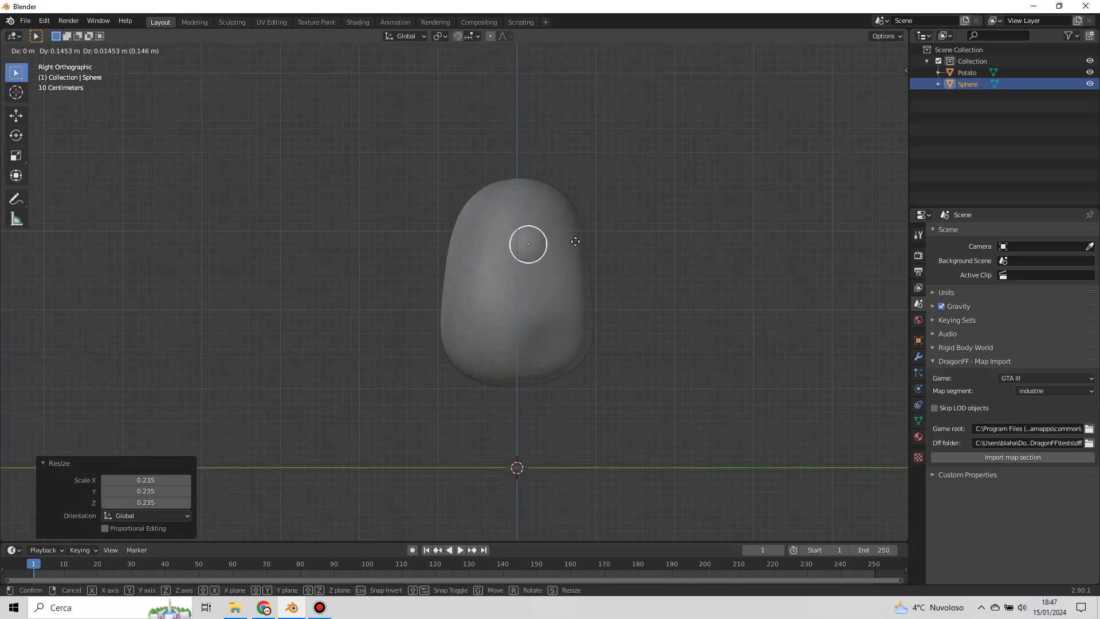
pyautogui.click(621, 235)
# Step: Enlarge the Eye by 1.471 and switch it into Edit Mode
pyautogui.moveTo(621, 235); pyautogui.dragTo(675, 227, button='middle')
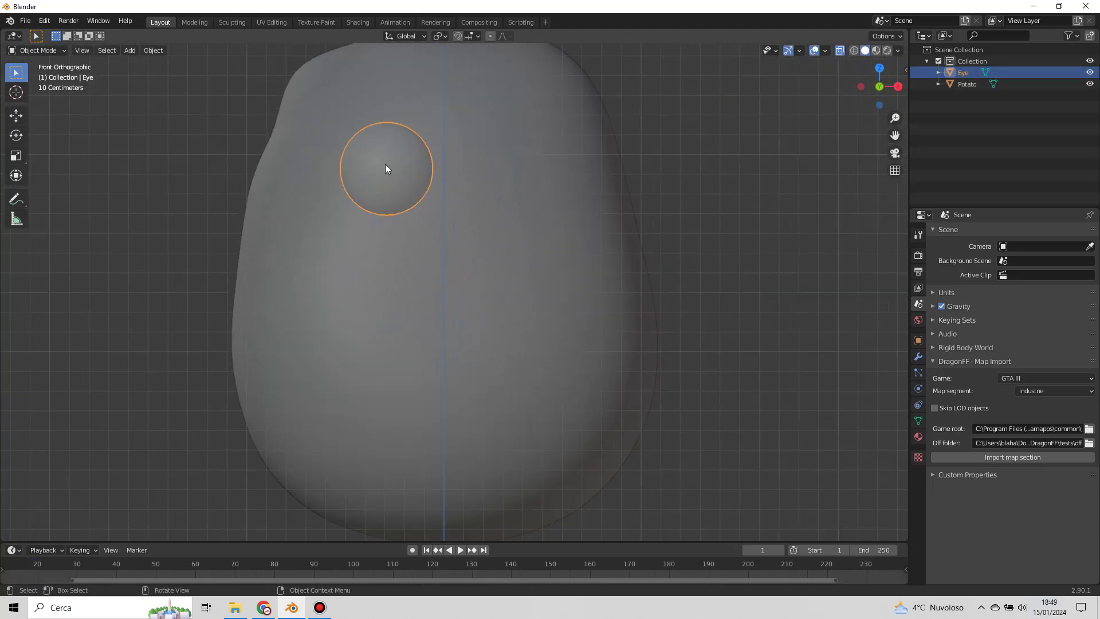
pyautogui.press('s')
pyautogui.click(424, 158)
pyautogui.press('g')
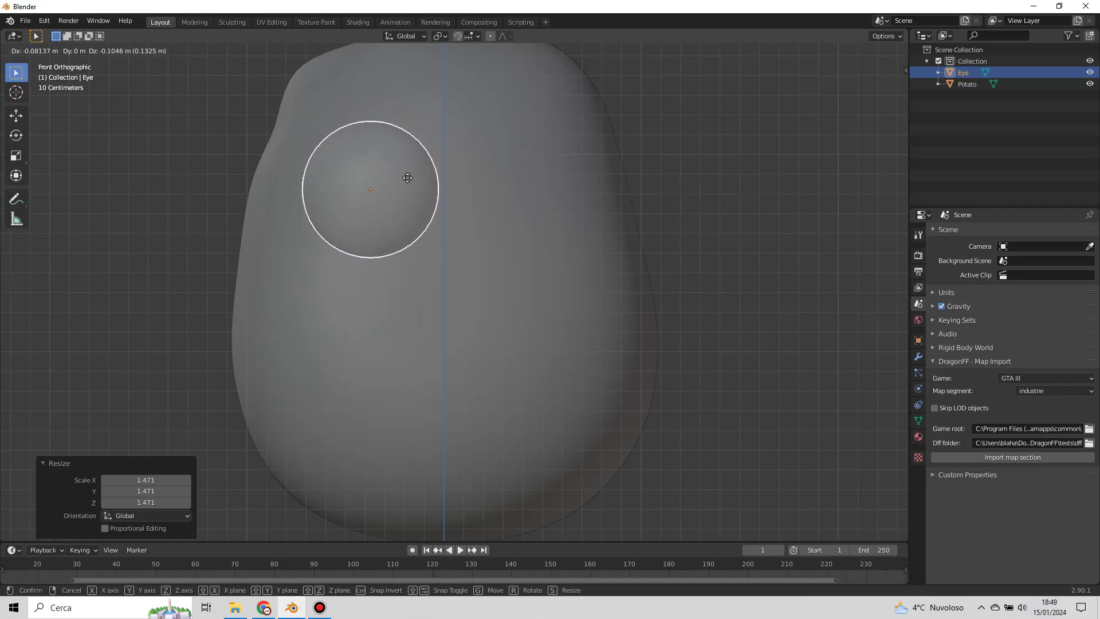
pyautogui.rightClick(407, 178)
pyautogui.click(35, 51)
pyautogui.click(45, 71)
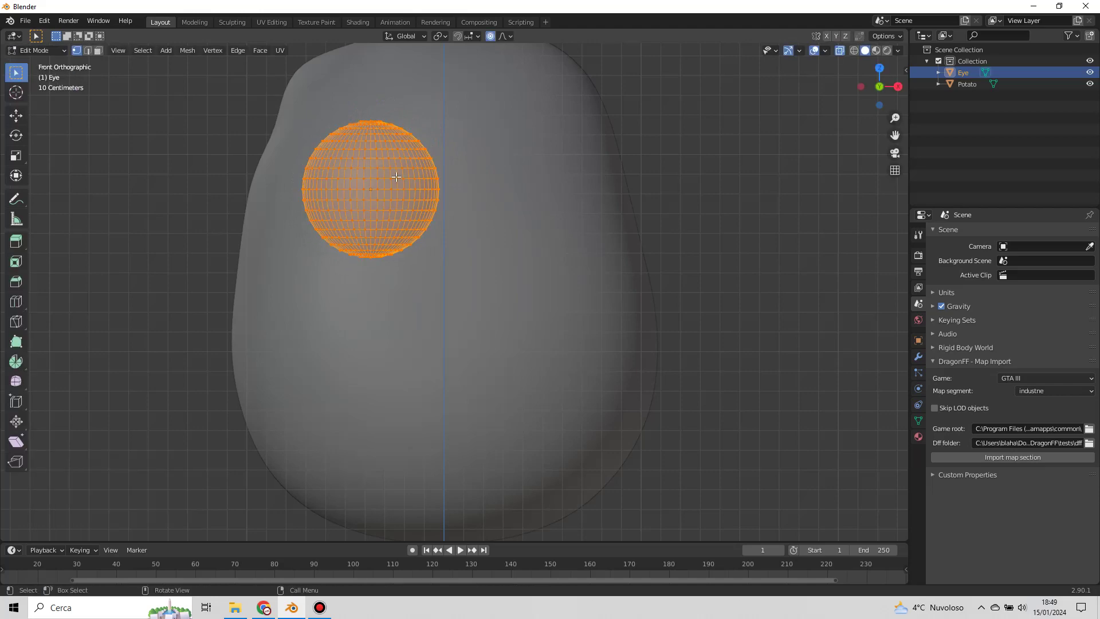
# Step: Rotate the Eye mesh 90 degrees around X, frame it and show it solid
pyautogui.press('r')
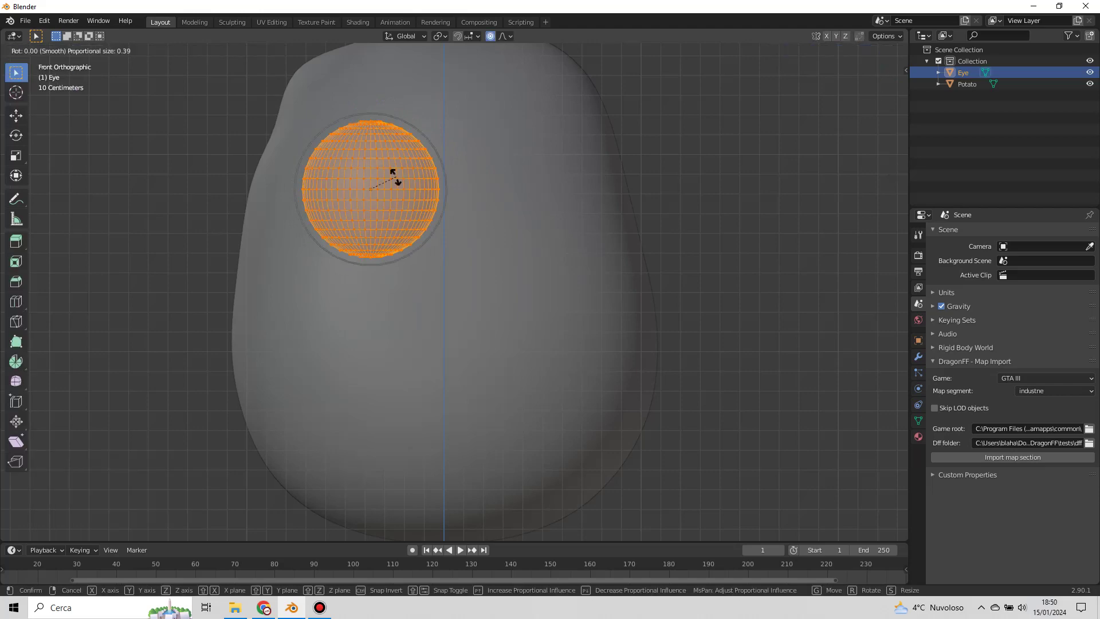
pyautogui.press('x')
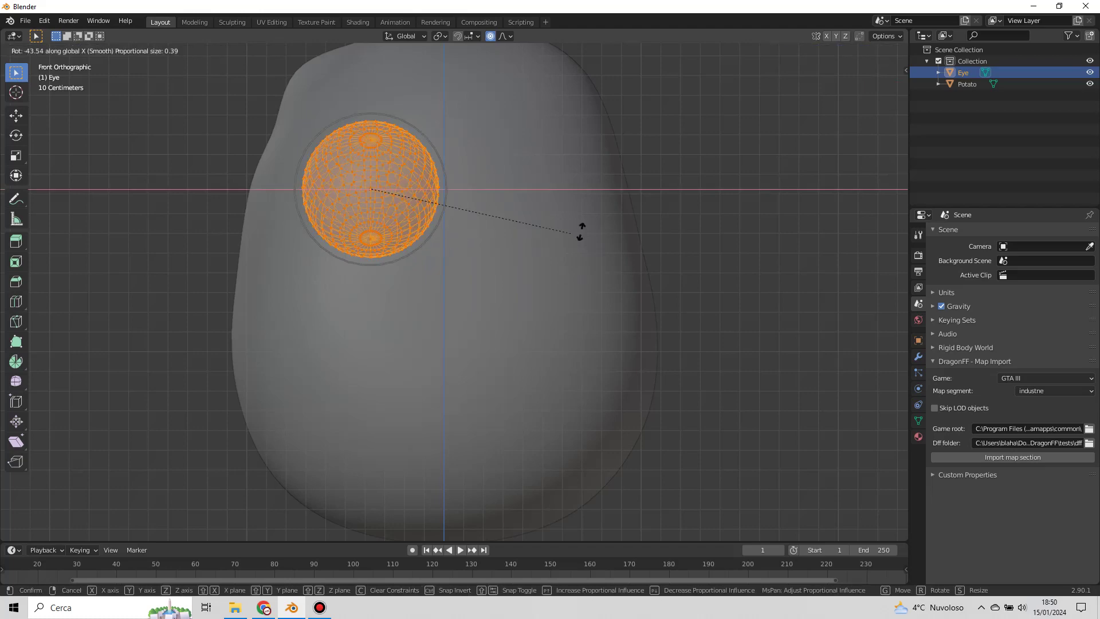
pyautogui.click(503, 119)
pyautogui.moveTo(504, 118); pyautogui.dragTo(464, 236, button='middle')
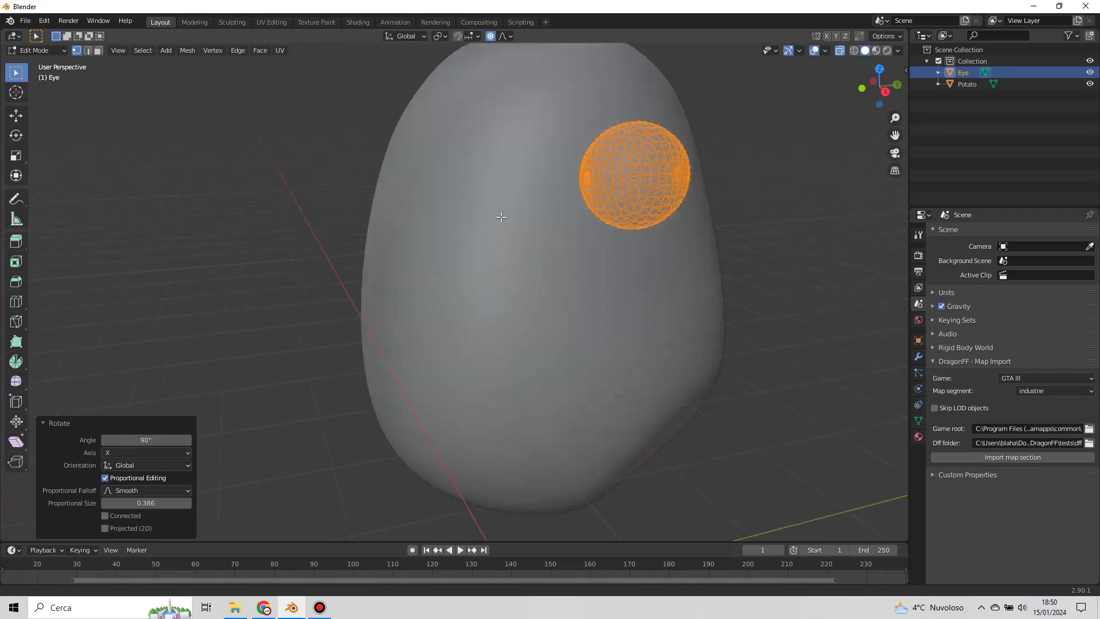
pyautogui.press('KP_Decimal')
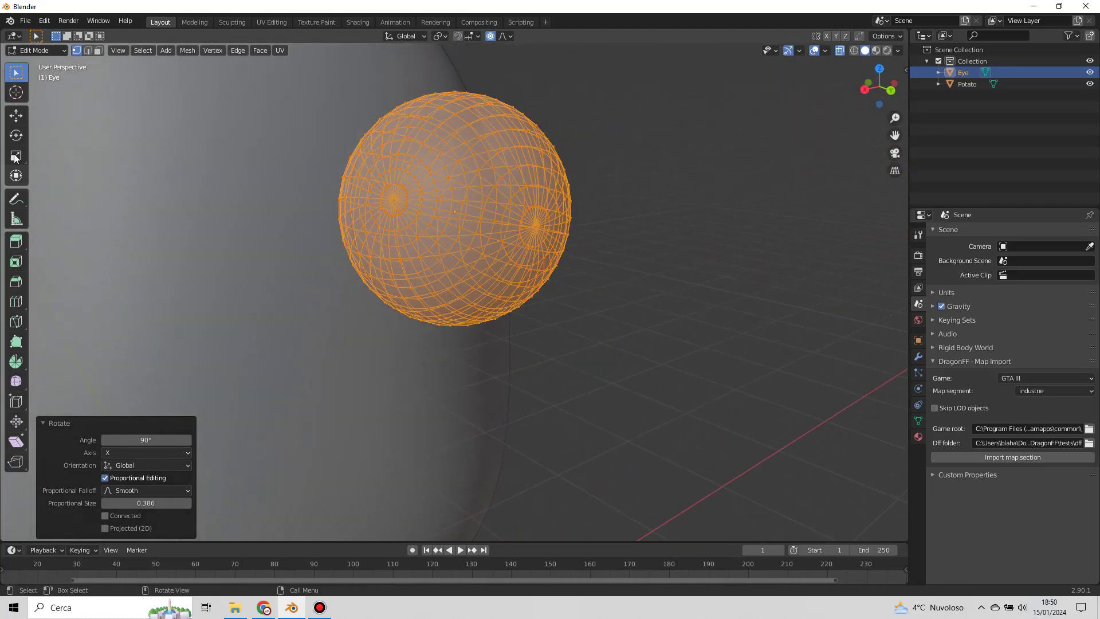
pyautogui.hotkey('alt', 'a')
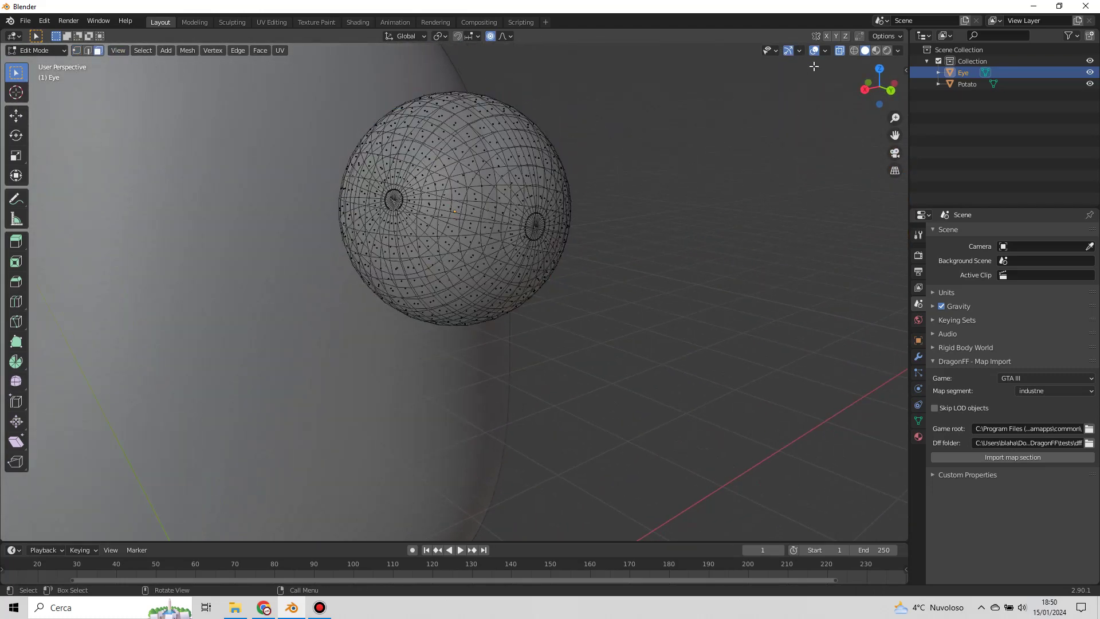
pyautogui.hotkey('alt', 'z')
# Step: Grow the eye's front face selection by one ring, cancelling an attempted move
pyautogui.moveTo(602, 149); pyautogui.dragTo(511, 185, button='middle')
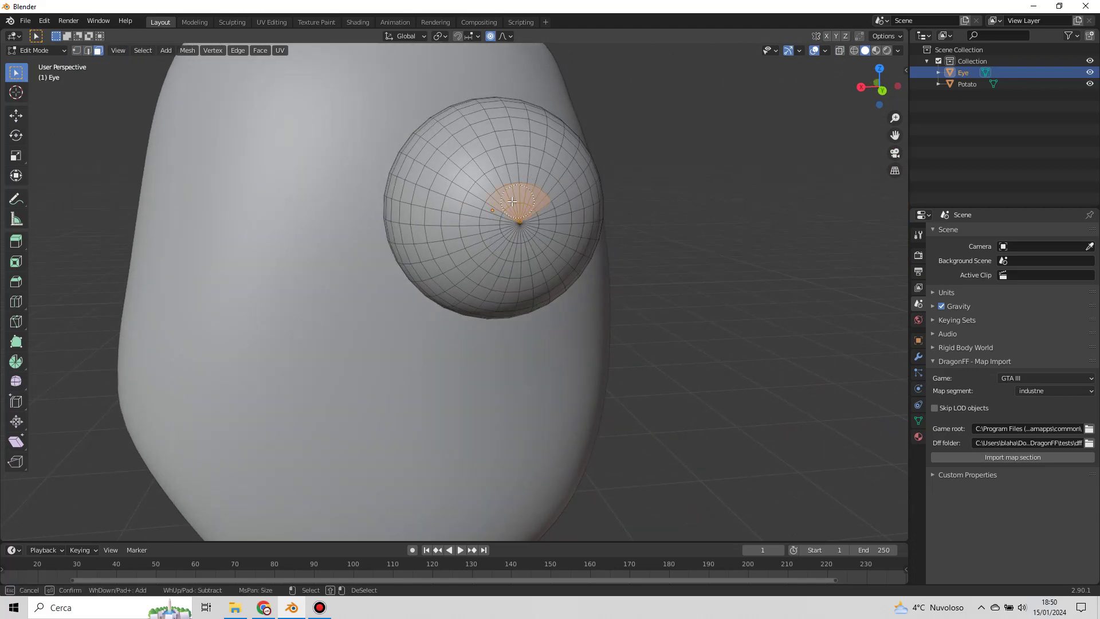
pyautogui.scroll(-2, 685, 204)
pyautogui.moveTo(685, 205)
pyautogui.mouseDown(button='middle')
pyautogui.moveTo(526, 257)
pyautogui.moveTo(413, 256)
pyautogui.mouseUp(button='middle')
pyautogui.press('ctrl+KP_Add')
pyautogui.scroll(3, 573, 281)
pyautogui.press('g')
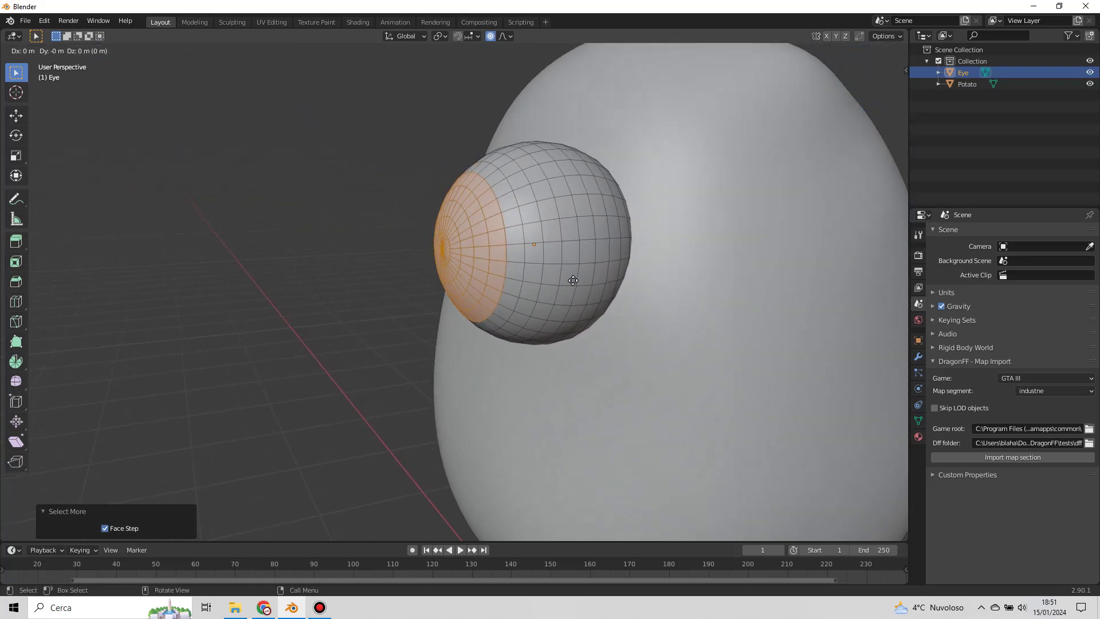
pyautogui.rightClick(573, 280)
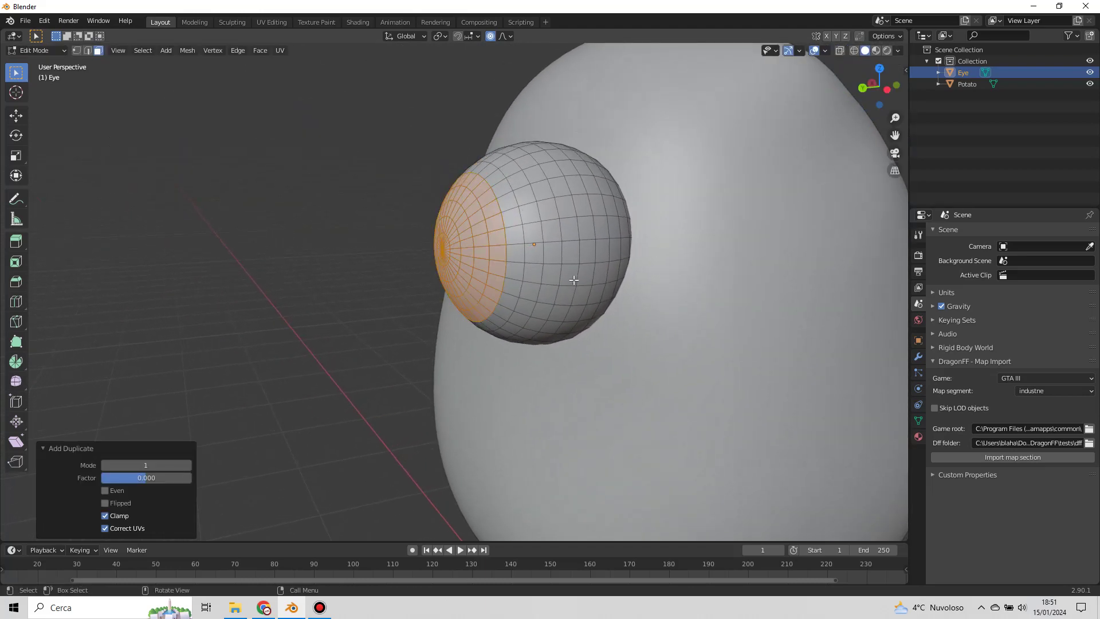
pyautogui.rightClick(565, 281)
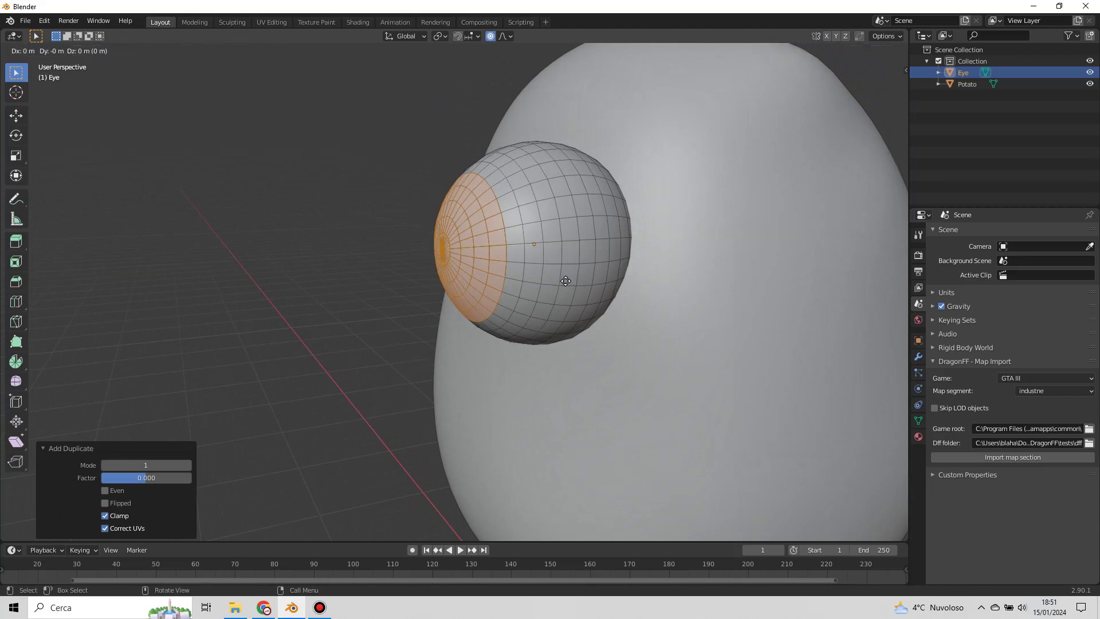
pyautogui.moveTo(565, 282); pyautogui.dragTo(469, 241, button='middle')
# Step: Move the eye's front pole vertex about 0.011 m along Y with 0.239 proportional falloff
pyautogui.click(425, 231)
pyautogui.press('g')
pyautogui.press('y')
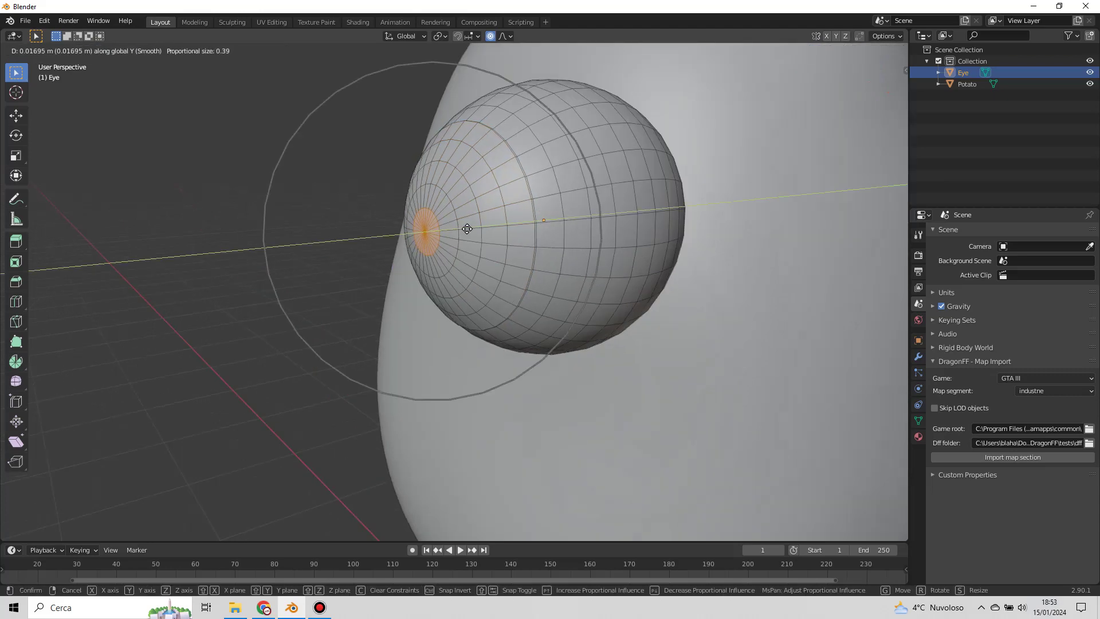
pyautogui.scroll(5, 466, 218)
pyautogui.click(467, 218)
pyautogui.moveTo(467, 218)
pyautogui.mouseDown(button='middle')
pyautogui.moveTo(605, 203)
pyautogui.moveTo(499, 241)
pyautogui.mouseUp(button='middle')
pyautogui.click(918, 437)
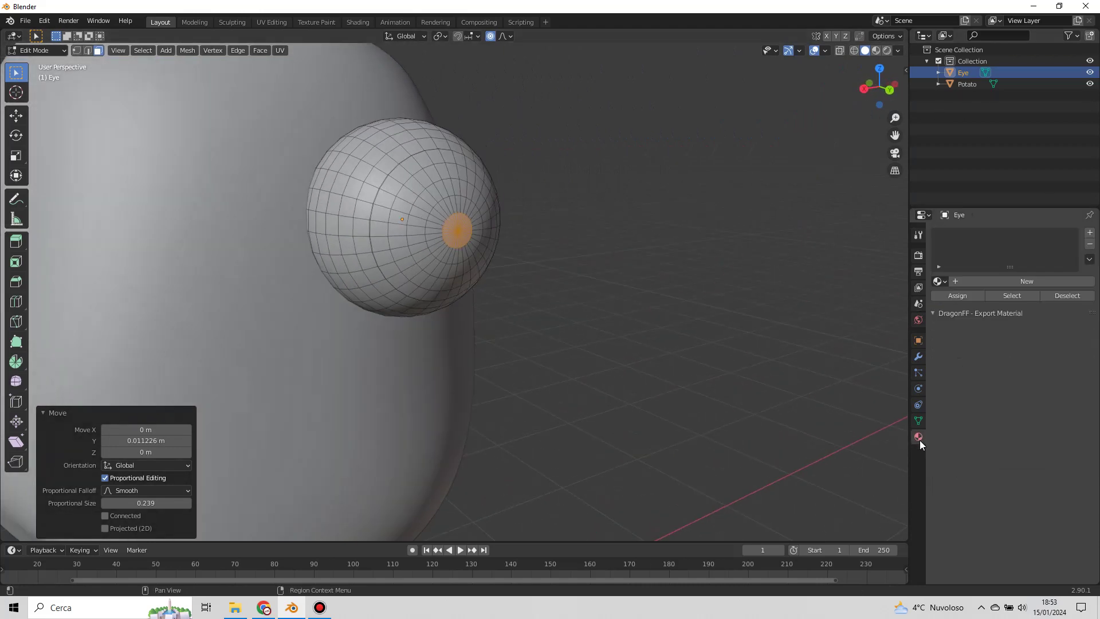
# Step: Add two material slots with new materials Bulb and Iris to the eye
pyautogui.click(1090, 234)
pyautogui.click(974, 281)
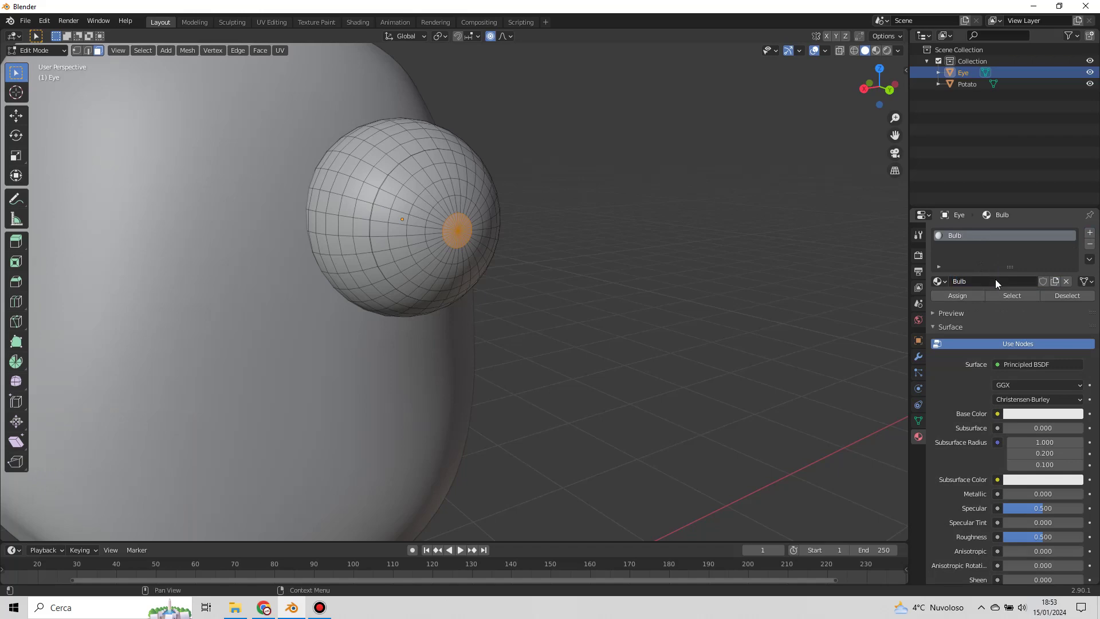
pyautogui.click(1090, 235)
pyautogui.click(986, 304)
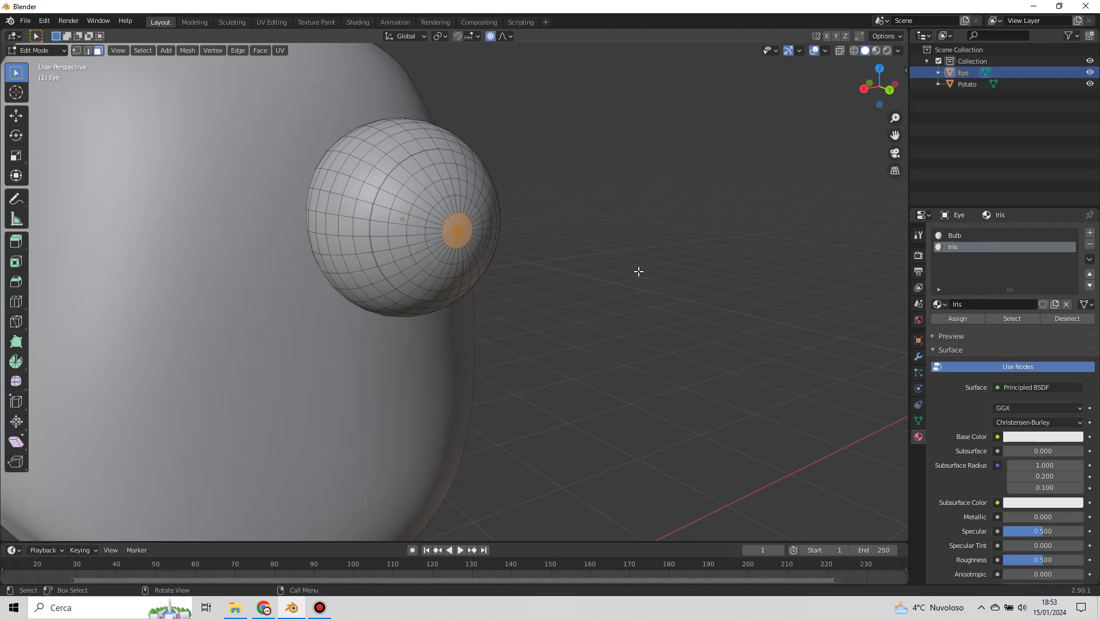
# Step: Assign Iris to the pupil faces and verify which faces use Bulb and Iris
pyautogui.press('ctrl+KP_Add')
pyautogui.press('ctrl+KP_Add')
pyautogui.press('ctrl+KP_Add')
pyautogui.click(974, 318)
pyautogui.click(1065, 318)
pyautogui.click(1015, 322)
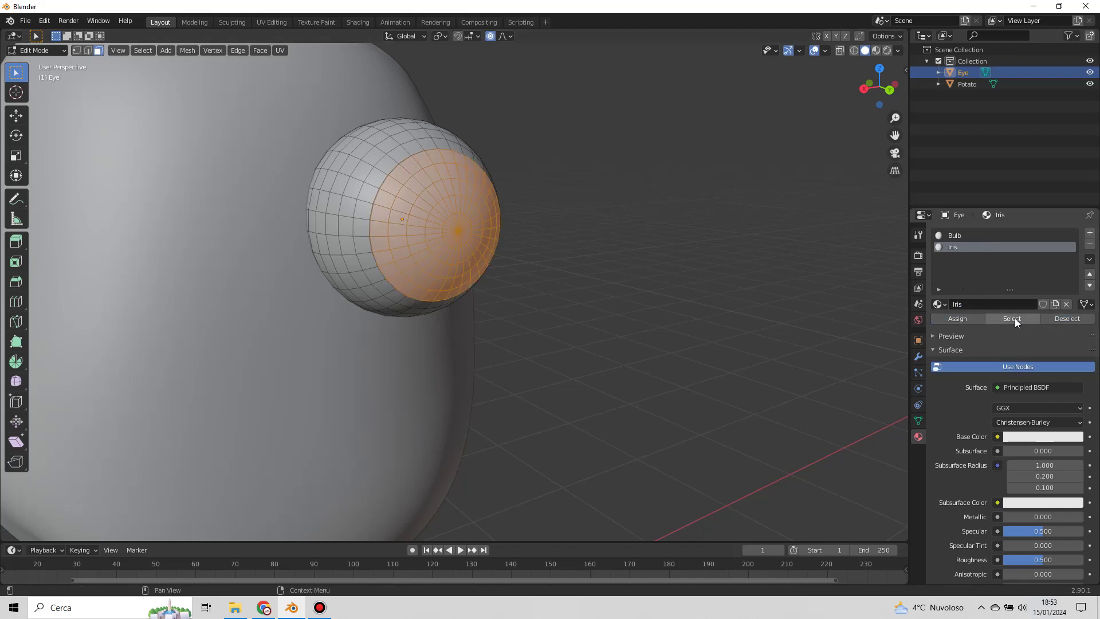
pyautogui.click(1019, 236)
pyautogui.click(1011, 319)
pyautogui.click(1052, 316)
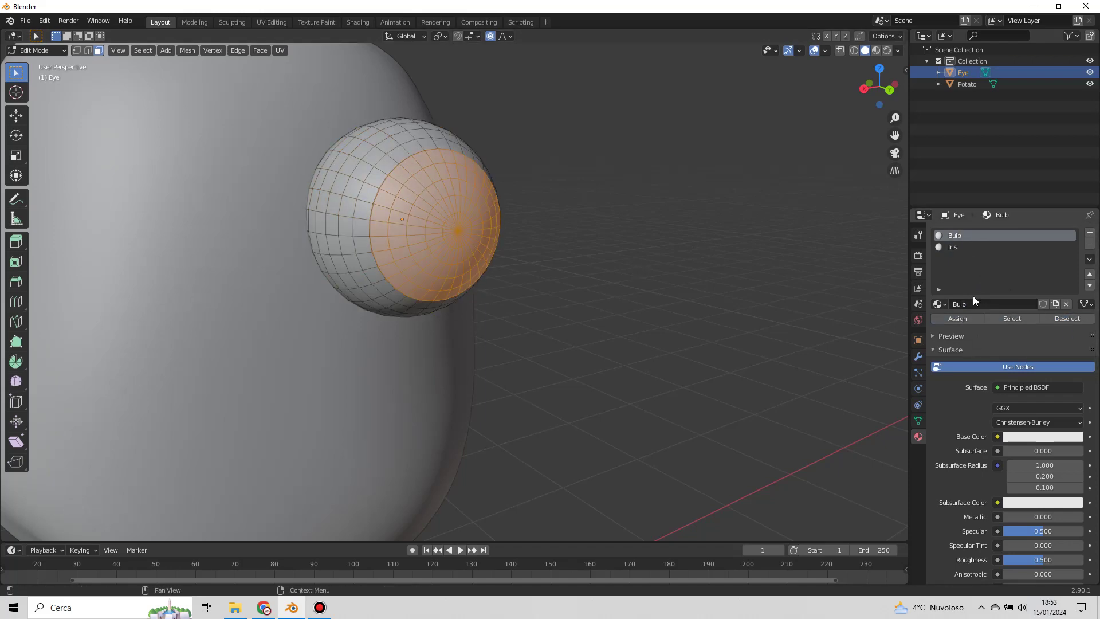
pyautogui.click(952, 247)
pyautogui.click(1066, 318)
# Step: Set the Iris base colour to black and view the eye in Material Preview
pyautogui.scroll(-5, 589, 309)
pyautogui.moveTo(561, 309); pyautogui.dragTo(589, 309, button='middle')
pyautogui.scroll(3, 611, 307)
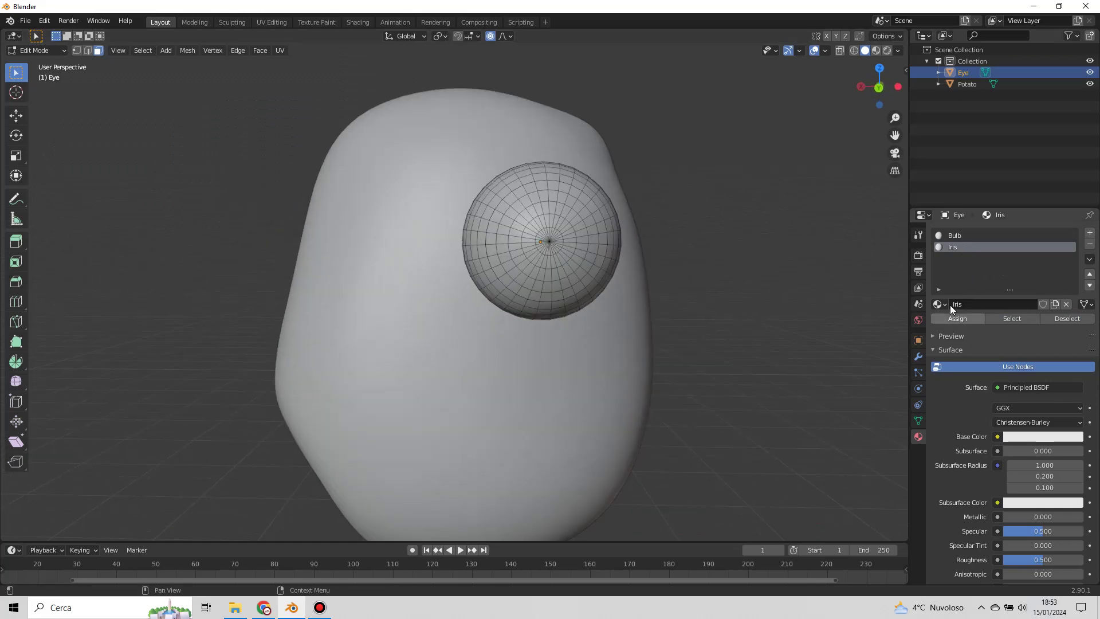
pyautogui.scroll(-2, 973, 348)
pyautogui.click(1031, 390)
pyautogui.scroll(-10, 1025, 267)
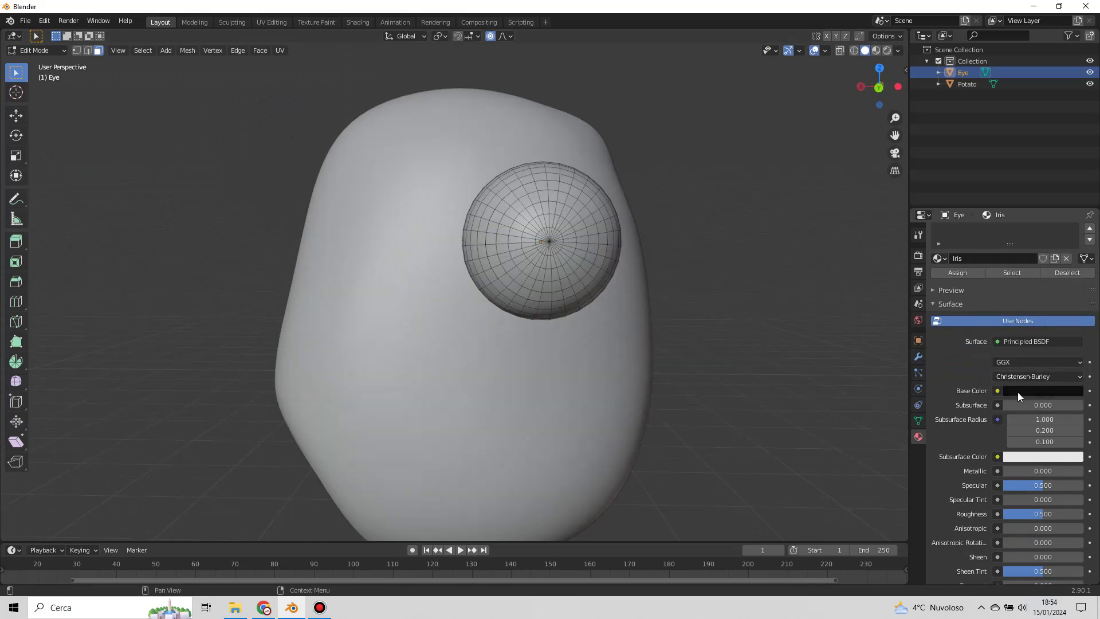
pyautogui.click(877, 53)
pyautogui.moveTo(616, 304); pyautogui.dragTo(643, 277, button='middle')
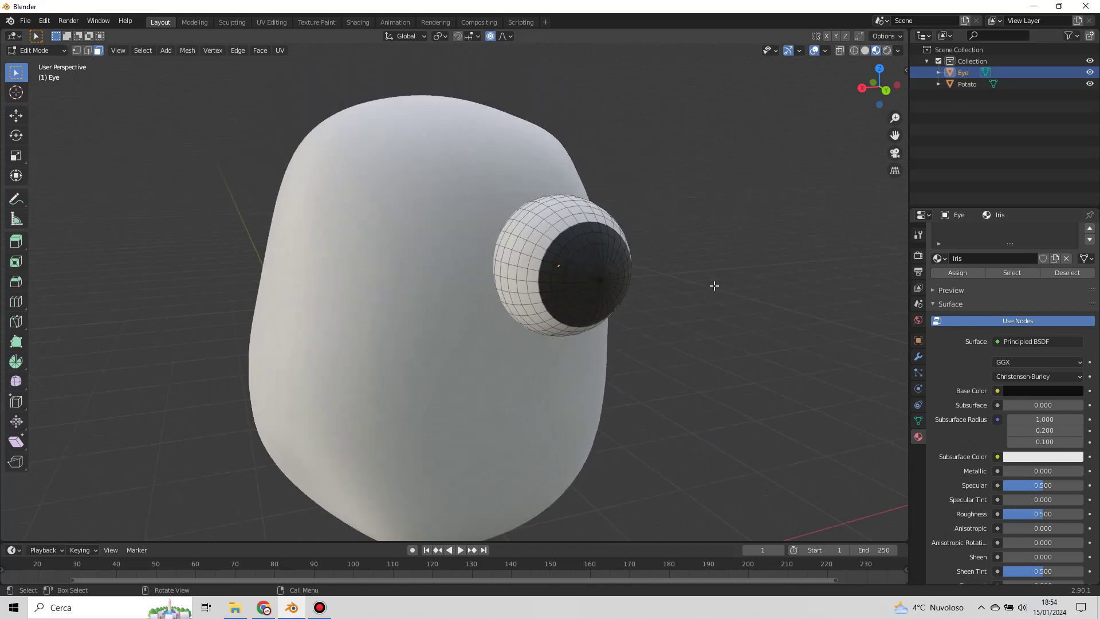
# Step: Duplicate the eye from the back orthographic view, place the copy to the left, and rotate it
pyautogui.press('ctrl+KP_1')
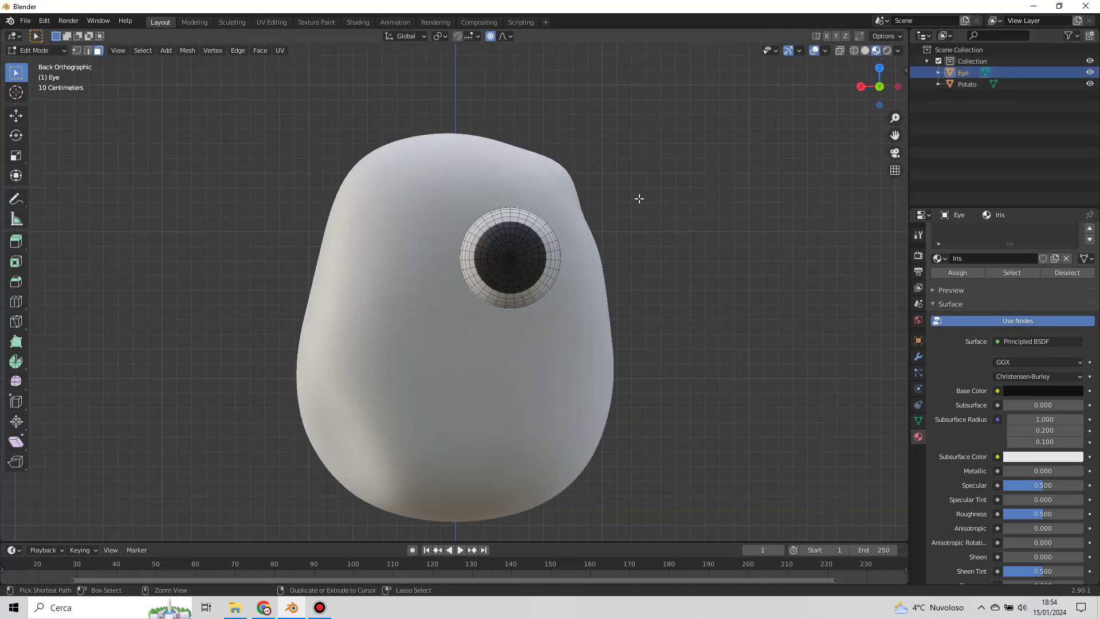
pyautogui.press('a')
pyautogui.hotkey('shift', 'd')
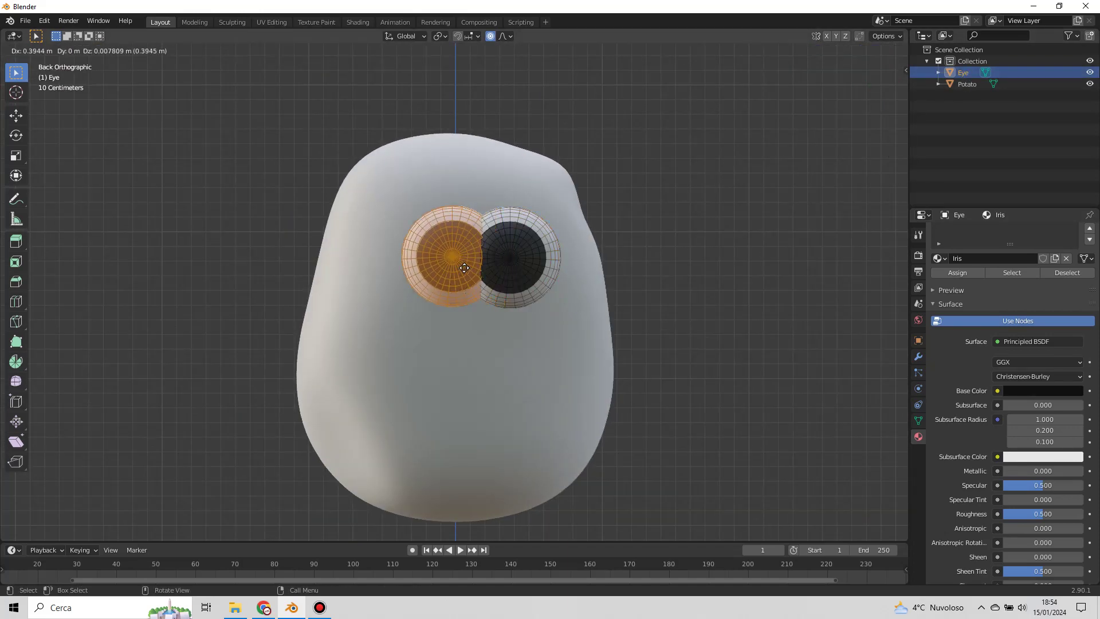
pyautogui.click(435, 269)
pyautogui.press('r')
pyautogui.press('Escape')
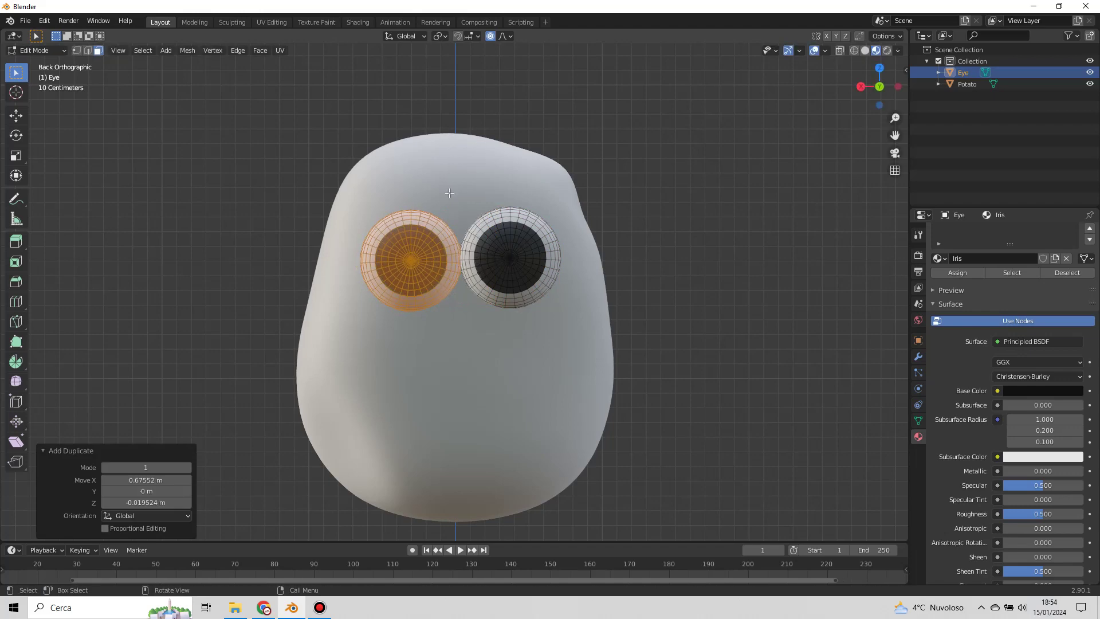
pyautogui.press('r')
pyautogui.click(481, 229)
pyautogui.moveTo(487, 236); pyautogui.dragTo(543, 270, button='middle')
# Step: Refine the duplicated eye's rotation, including a -16° turn, checking it from several angles
pyautogui.press('r')
pyautogui.click(548, 248)
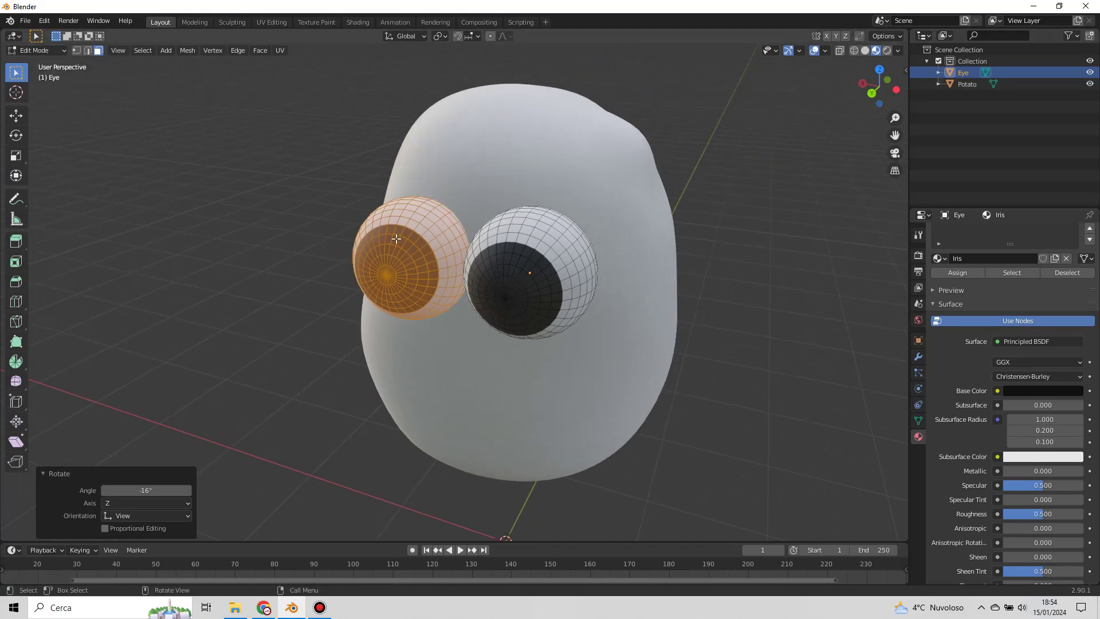
pyautogui.press('r')
pyautogui.click(211, 319)
pyautogui.moveTo(211, 319); pyautogui.dragTo(479, 274, button='middle')
pyautogui.press('r')
pyautogui.click(422, 312)
# Step: Select the whole right eye and rotate it so its pupil faces forward
pyautogui.click(547, 226)
pyautogui.press('l')
pyautogui.hotkey('ctrl', 'z')
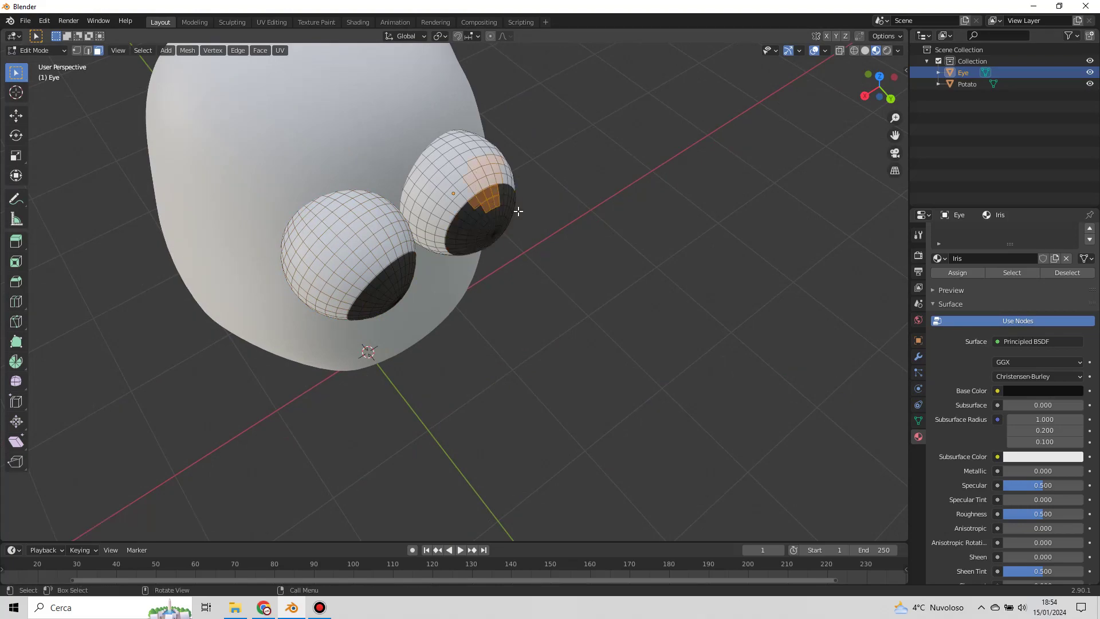
pyautogui.press('ctrl+KP_Add')
pyautogui.press('ctrl+KP_Add')
pyautogui.press('ctrl+KP_Add')
pyautogui.press('r')
pyautogui.click(515, 218)
pyautogui.moveTo(516, 218); pyautogui.dragTo(510, 157, button='middle')
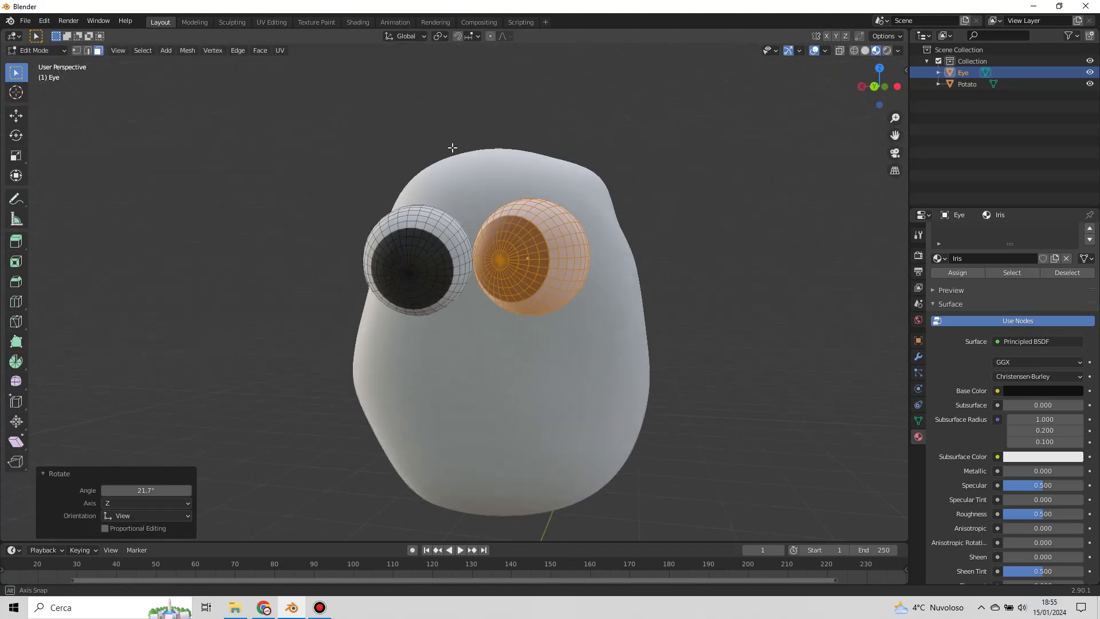
pyautogui.press('ctrl+KP_1')
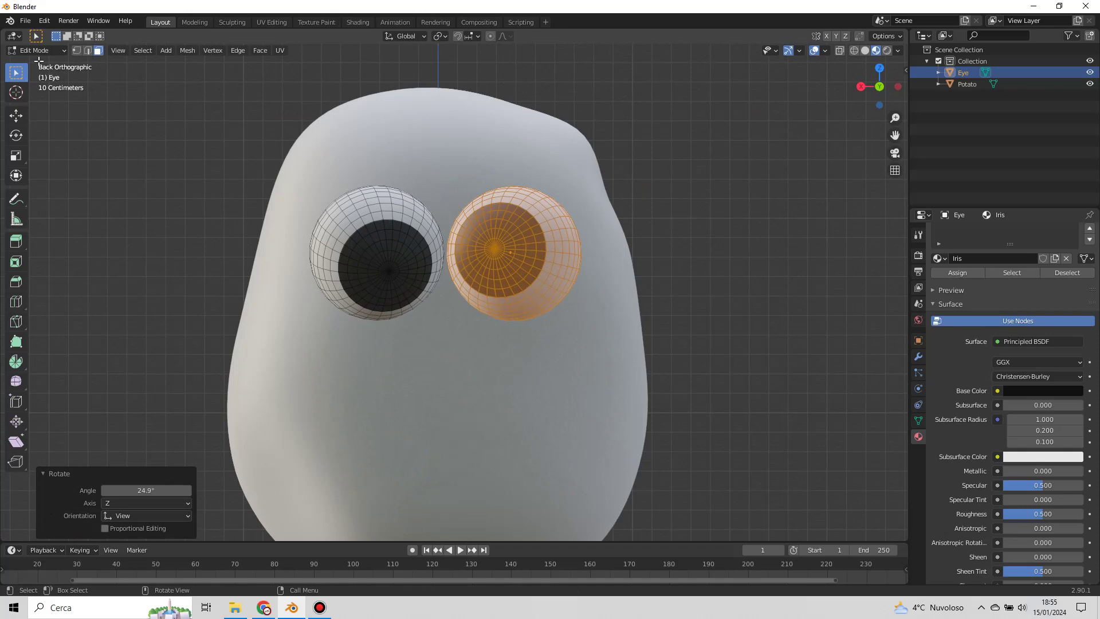
# Step: Move the right eye into position beside the other, then return to Object Mode
pyautogui.press('g')
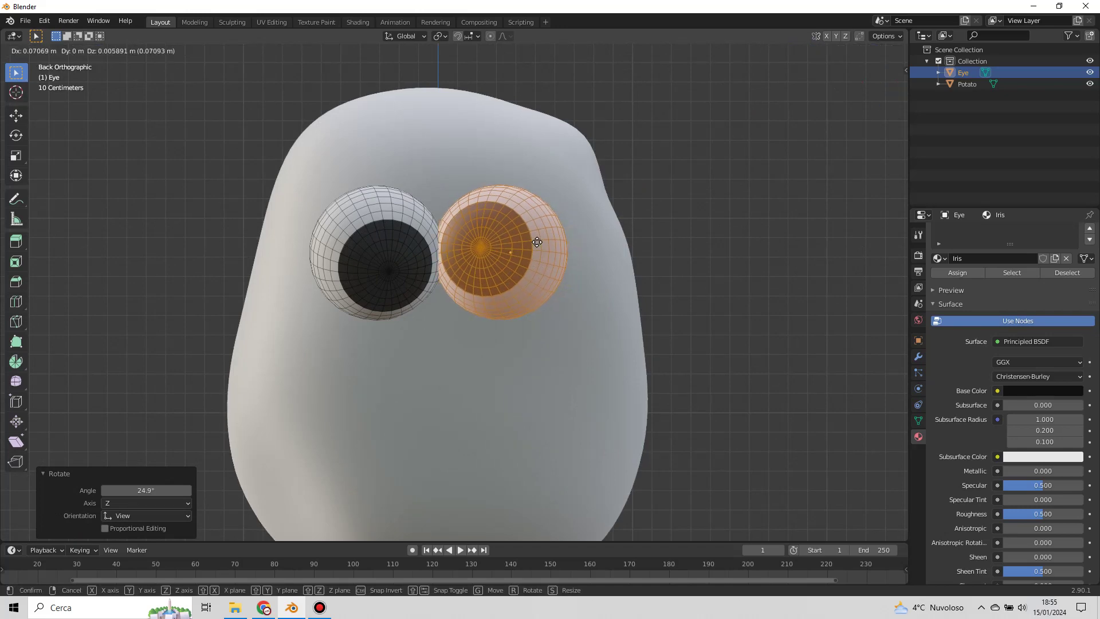
pyautogui.click(537, 241)
pyautogui.scroll(-1, 528, 310)
pyautogui.click(34, 50)
pyautogui.click(29, 61)
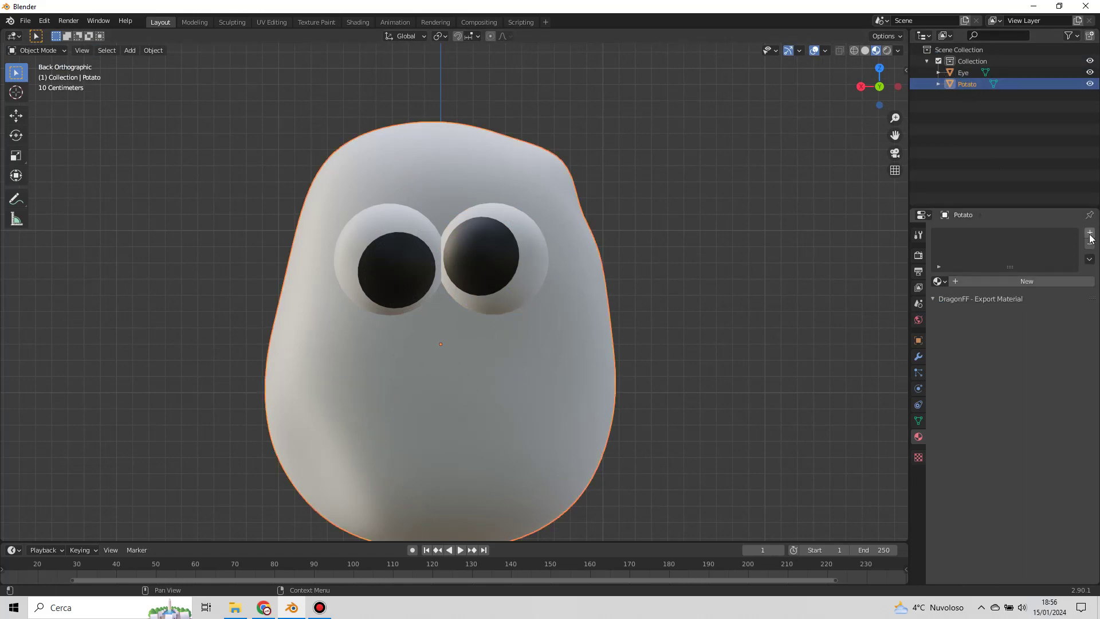
# Step: Add a new material named Body to the potato and tint its base colour orange-yellow
pyautogui.click(963, 282)
pyautogui.click(1002, 282)
pyautogui.write('Body')
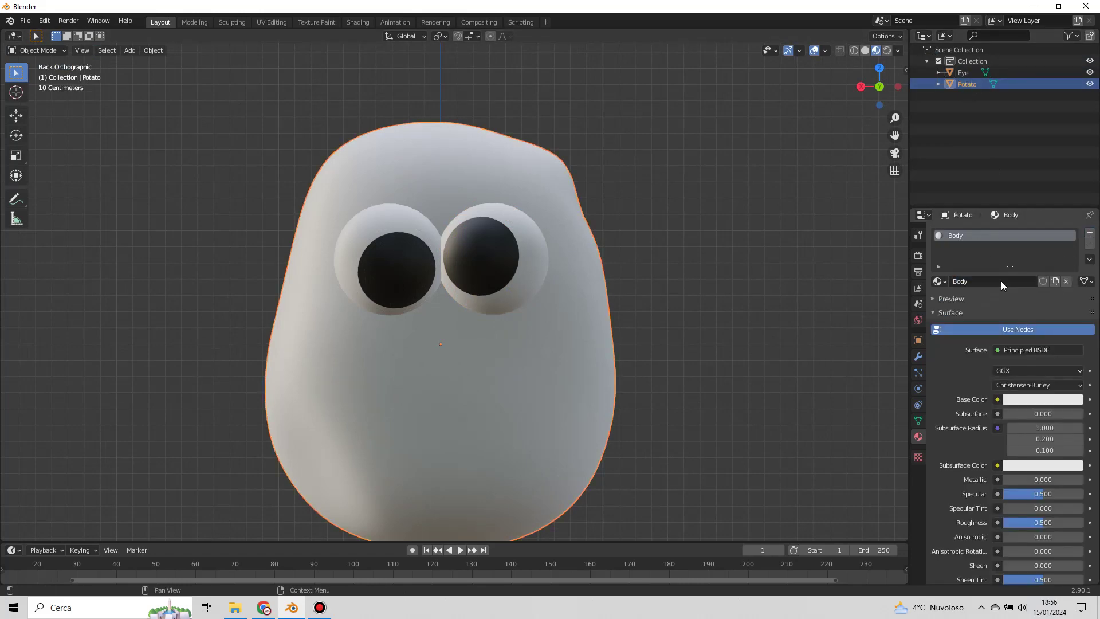
pyautogui.press('Return')
pyautogui.click(1042, 400)
pyautogui.click(1006, 296)
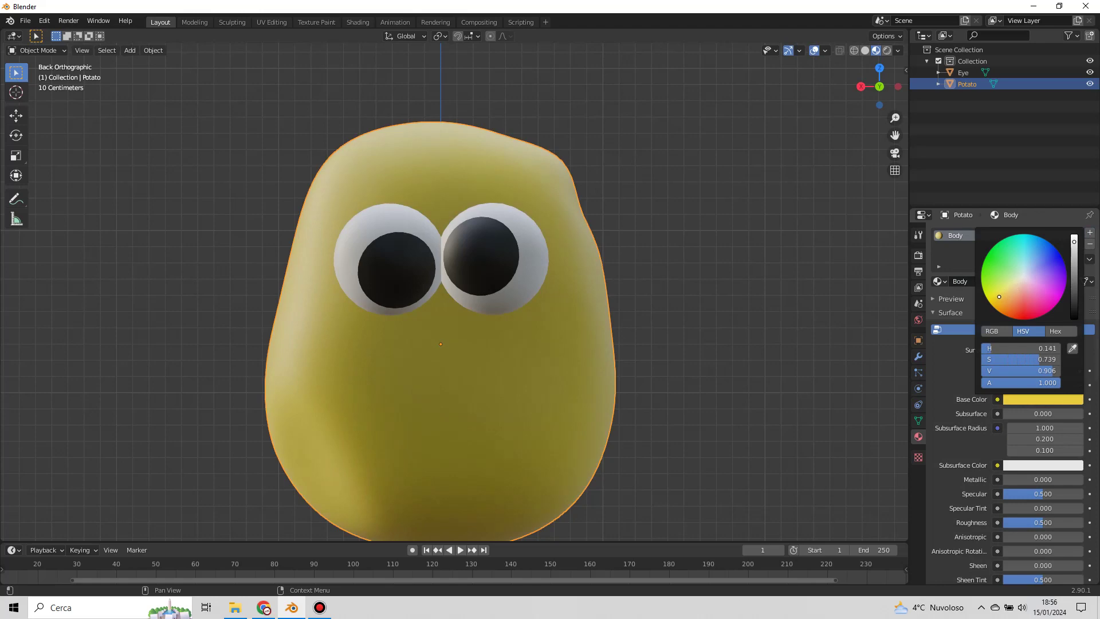
pyautogui.moveTo(999, 296); pyautogui.dragTo(1010, 298)
pyautogui.scroll(-4, 621, 366)
pyautogui.moveTo(621, 366); pyautogui.dragTo(710, 342, button='middle')
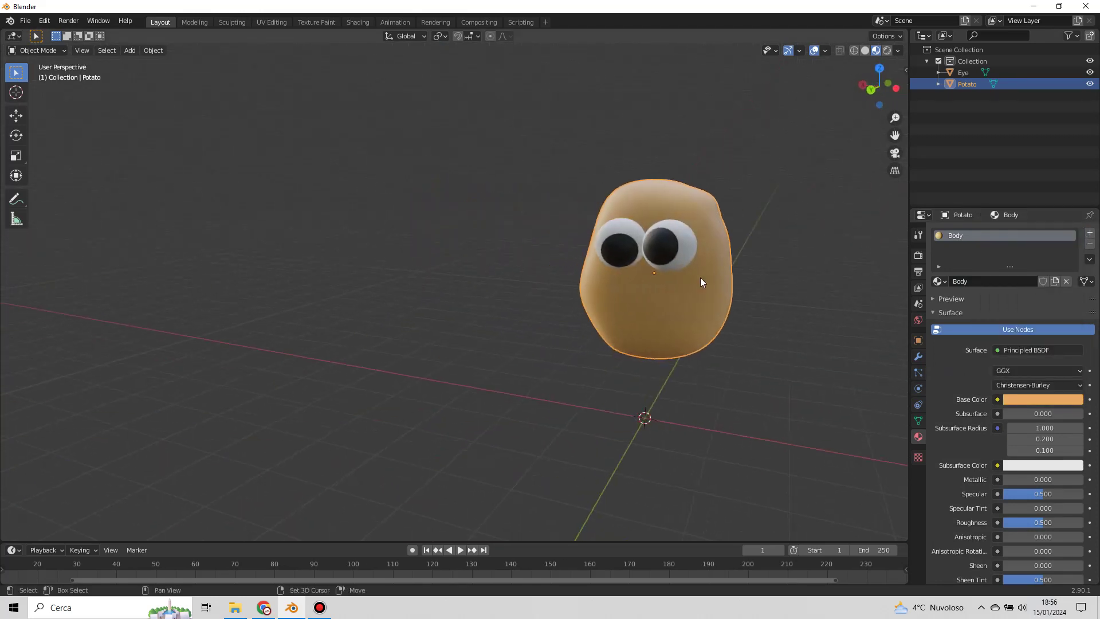
pyautogui.moveTo(710, 342); pyautogui.dragTo(548, 320, button='middle')
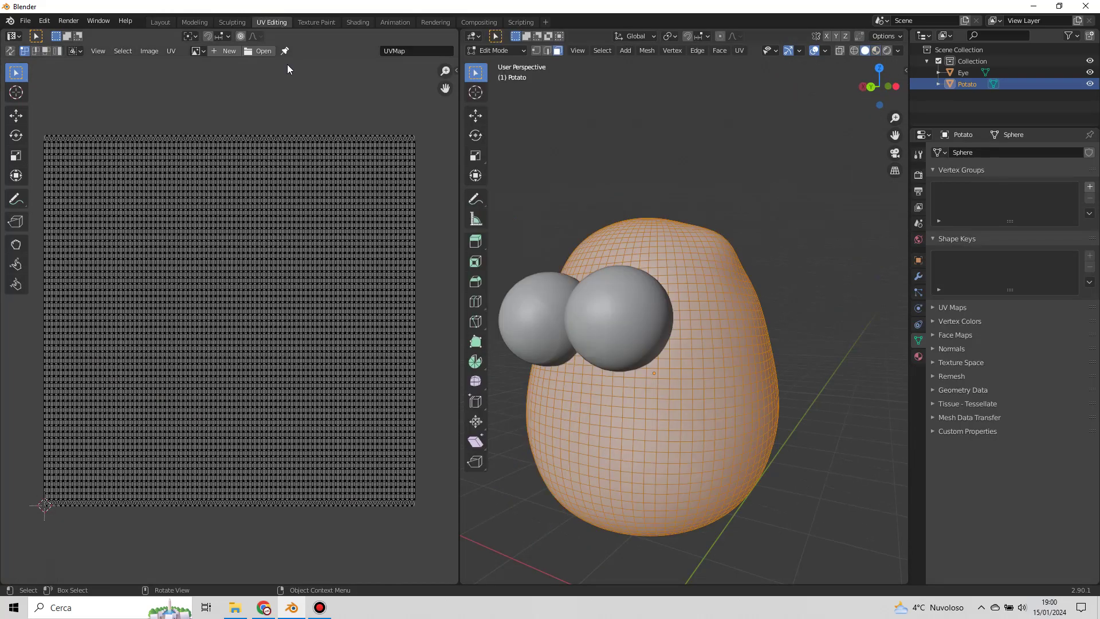
# Step: Create a new light-yellow image named Potato_Texture_Body in the UV editor
pyautogui.click(232, 51)
pyautogui.click(244, 108)
pyautogui.click(268, 119)
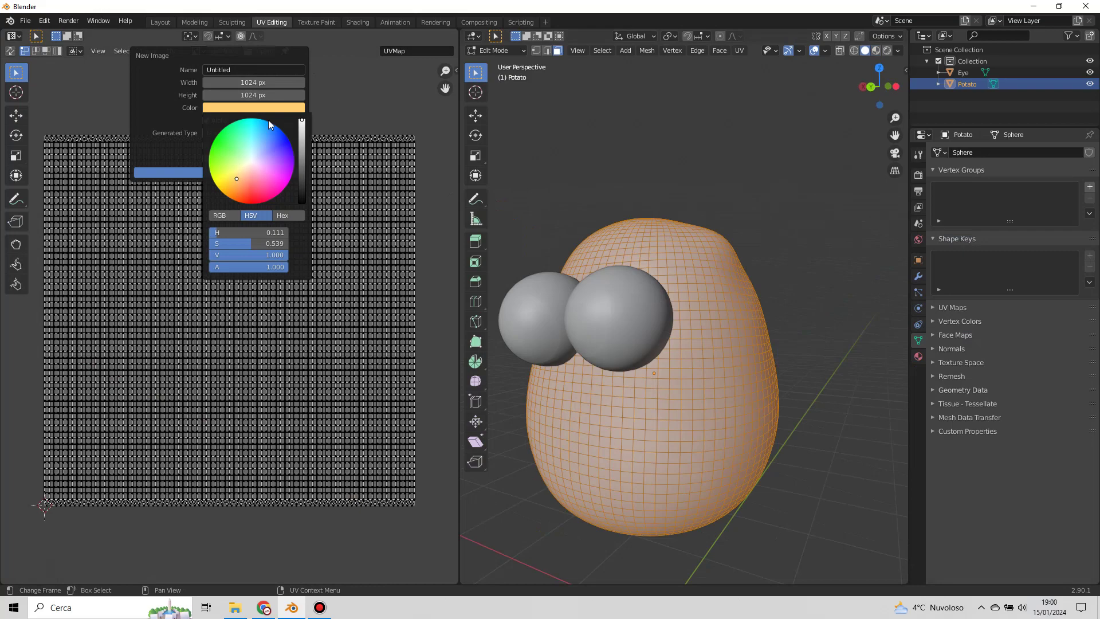
pyautogui.click(262, 69)
pyautogui.write('Potato_Texture')
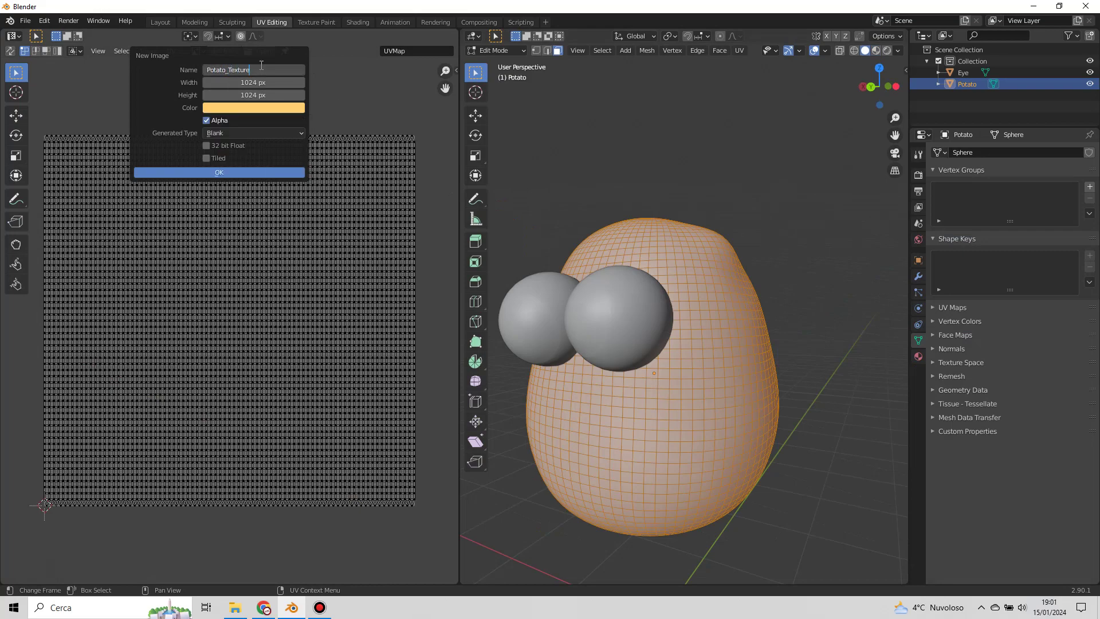
pyautogui.press('Return')
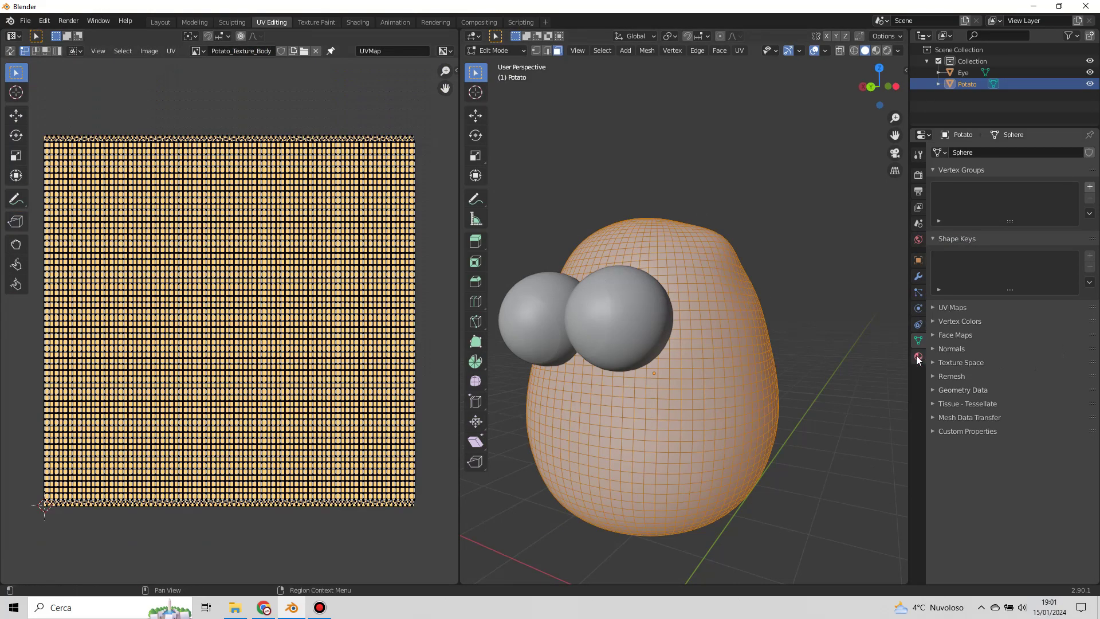
# Step: Use Potato_Texture_Body as an Image Texture for Body's base colour and enter Texture Paint mode
pyautogui.click(918, 356)
pyautogui.click(1000, 333)
pyautogui.click(788, 422)
pyautogui.click(939, 347)
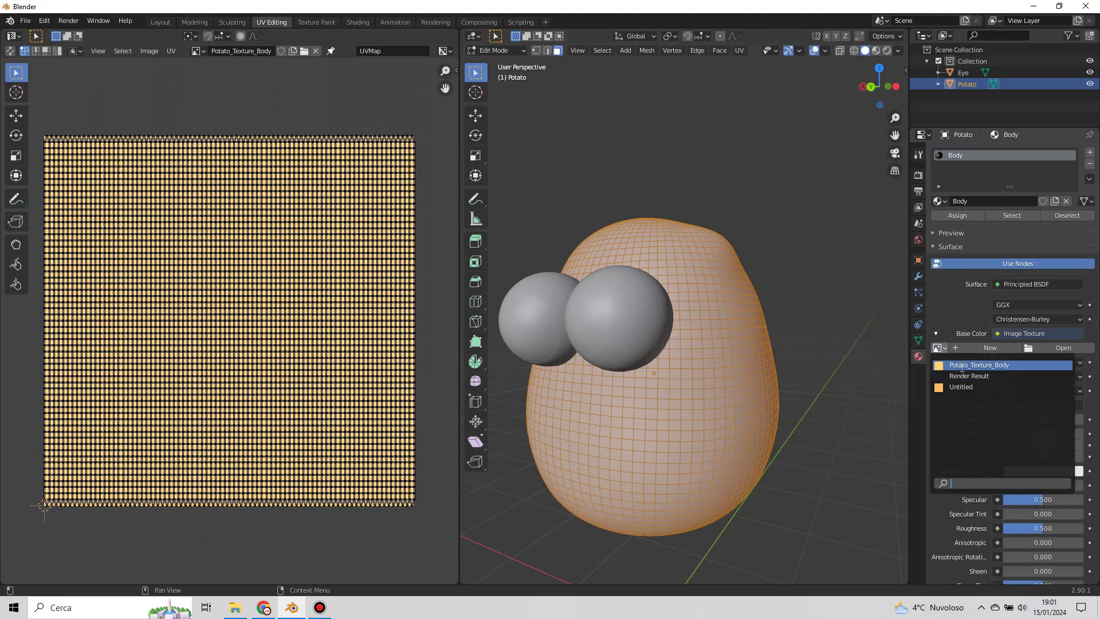
pyautogui.click(961, 366)
pyautogui.click(496, 50)
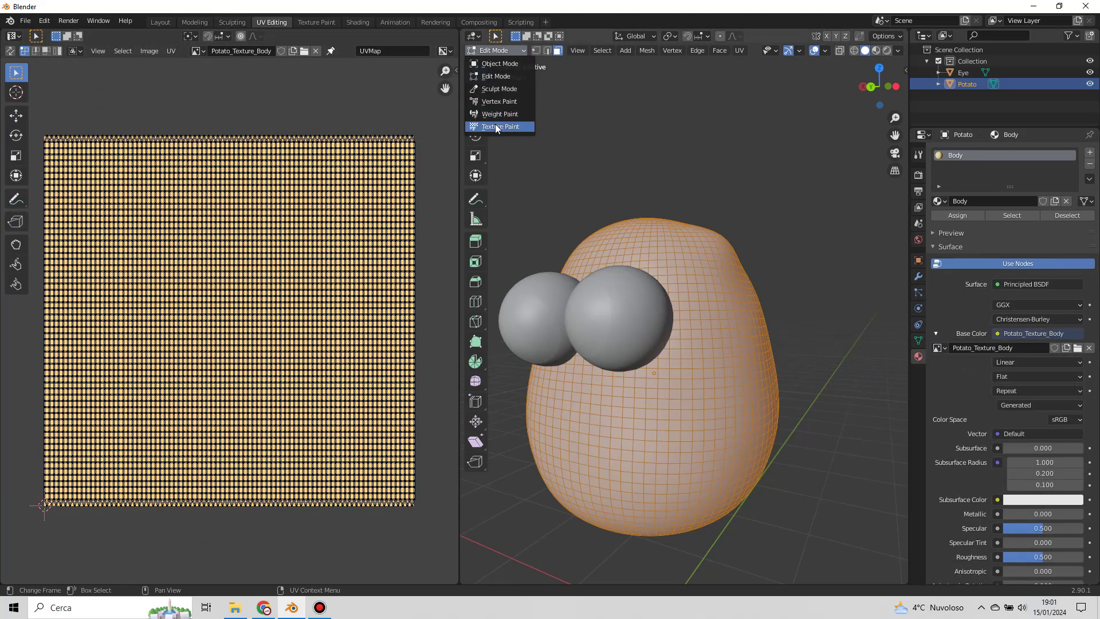
pyautogui.click(496, 127)
pyautogui.moveTo(761, 331)
pyautogui.mouseDown(button='middle')
pyautogui.moveTo(755, 297)
pyautogui.moveTo(782, 289)
pyautogui.mouseUp(button='middle')
# Step: Paint grey-green dark spots all around the potato with the TexDraw brush
pyautogui.click(614, 37)
pyautogui.click(645, 89)
pyautogui.click(739, 263)
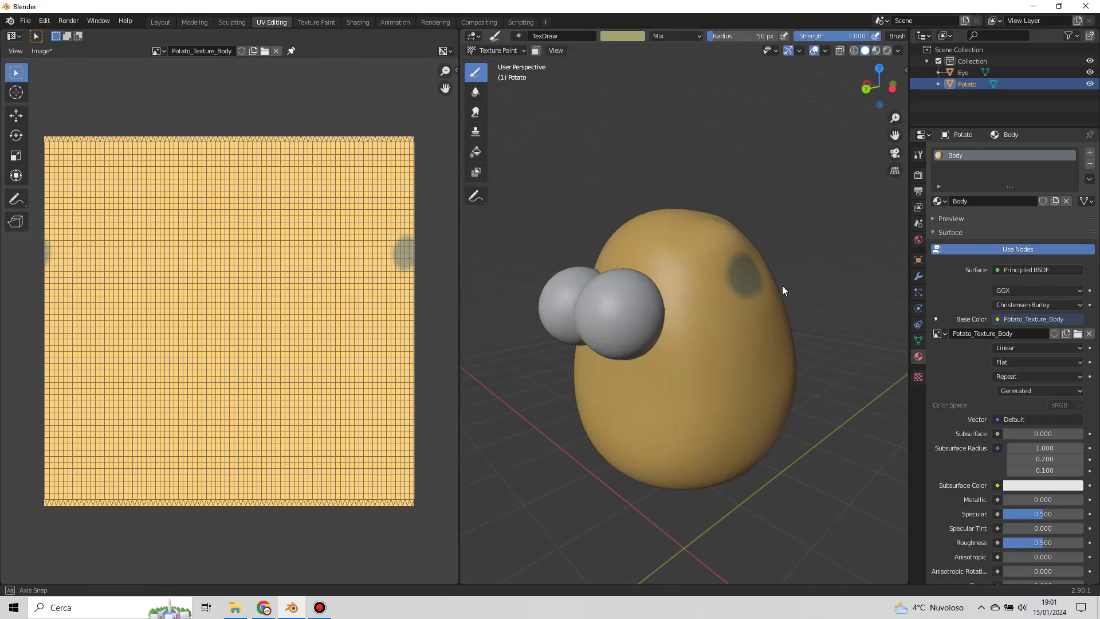
pyautogui.scroll(3, 778, 404)
pyautogui.scroll(-4, 777, 404)
pyautogui.click(504, 479)
pyautogui.moveTo(504, 479); pyautogui.dragTo(558, 287, button='middle')
pyautogui.click(567, 292)
pyautogui.moveTo(596, 361)
pyautogui.mouseDown(button='middle')
pyautogui.moveTo(520, 384)
pyautogui.moveTo(609, 221)
pyautogui.moveTo(579, 216)
pyautogui.moveTo(511, 351)
pyautogui.moveTo(685, 335)
pyautogui.moveTo(588, 288)
pyautogui.moveTo(603, 167)
pyautogui.mouseUp(button='middle')
pyautogui.click(579, 216)
pyautogui.click(511, 351)
pyautogui.click(603, 167)
pyautogui.moveTo(640, 245)
pyautogui.mouseDown(button='middle')
pyautogui.moveTo(649, 233)
pyautogui.moveTo(798, 216)
pyautogui.moveTo(707, 252)
pyautogui.moveTo(659, 240)
pyautogui.mouseUp(button='middle')
pyautogui.click(649, 233)
# Step: Darken the brush colour and paint another spot on the potato
pyautogui.click(707, 253)
pyautogui.click(622, 36)
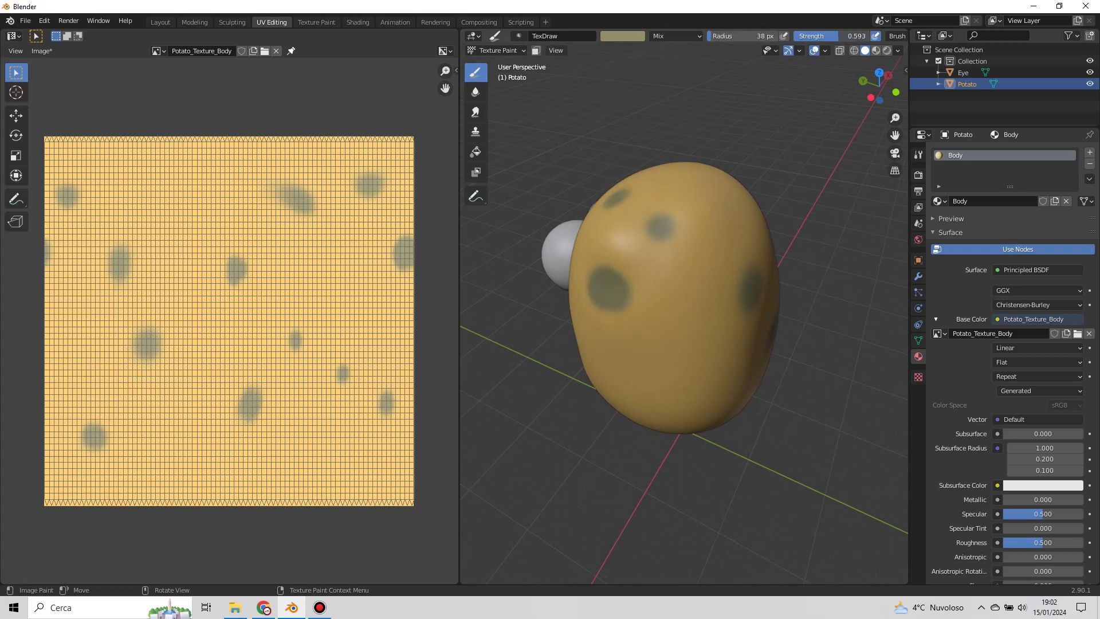
pyautogui.click(747, 294)
pyautogui.moveTo(747, 293)
pyautogui.mouseDown(button='middle')
pyautogui.moveTo(587, 225)
pyautogui.moveTo(728, 342)
pyautogui.mouseUp(button='middle')
pyautogui.moveTo(779, 447)
pyautogui.mouseDown(button='middle')
pyautogui.moveTo(707, 275)
pyautogui.moveTo(626, 352)
pyautogui.mouseUp(button='middle')
pyautogui.moveTo(588, 274)
pyautogui.mouseDown(button='middle')
pyautogui.moveTo(688, 285)
pyautogui.moveTo(672, 375)
pyautogui.moveTo(663, 361)
pyautogui.moveTo(674, 389)
pyautogui.moveTo(810, 373)
pyautogui.moveTo(764, 344)
pyautogui.moveTo(697, 191)
pyautogui.mouseUp(button='middle')
# Step: Lighten the brush colour to pale yellow and look over the existing dark spots
pyautogui.click(623, 35)
pyautogui.moveTo(699, 86); pyautogui.dragTo(699, 66)
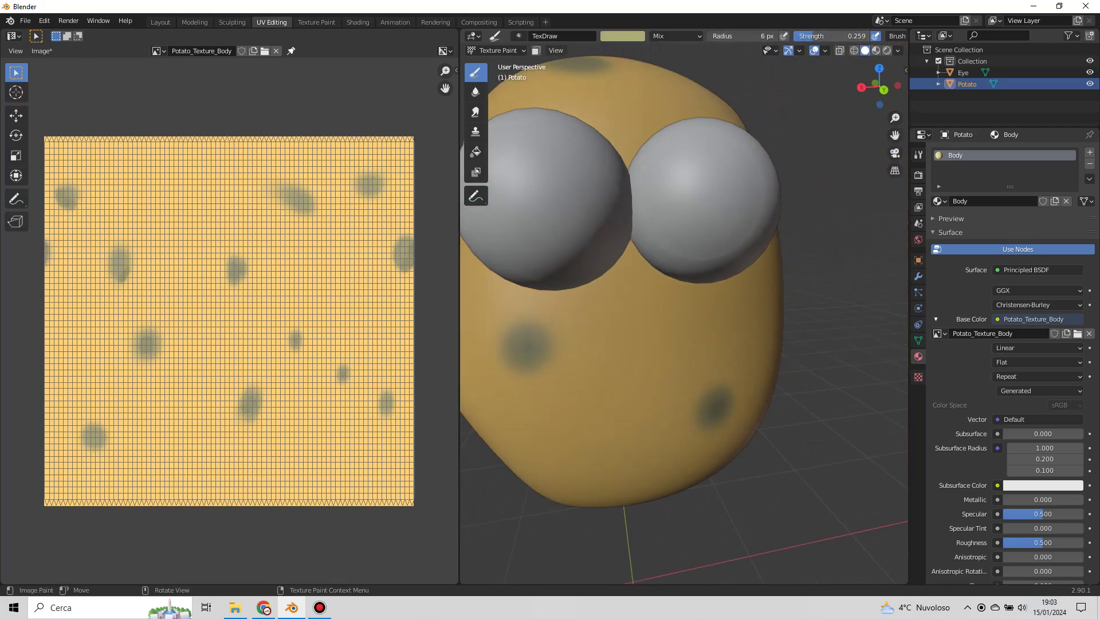
pyautogui.scroll(5, 630, 378)
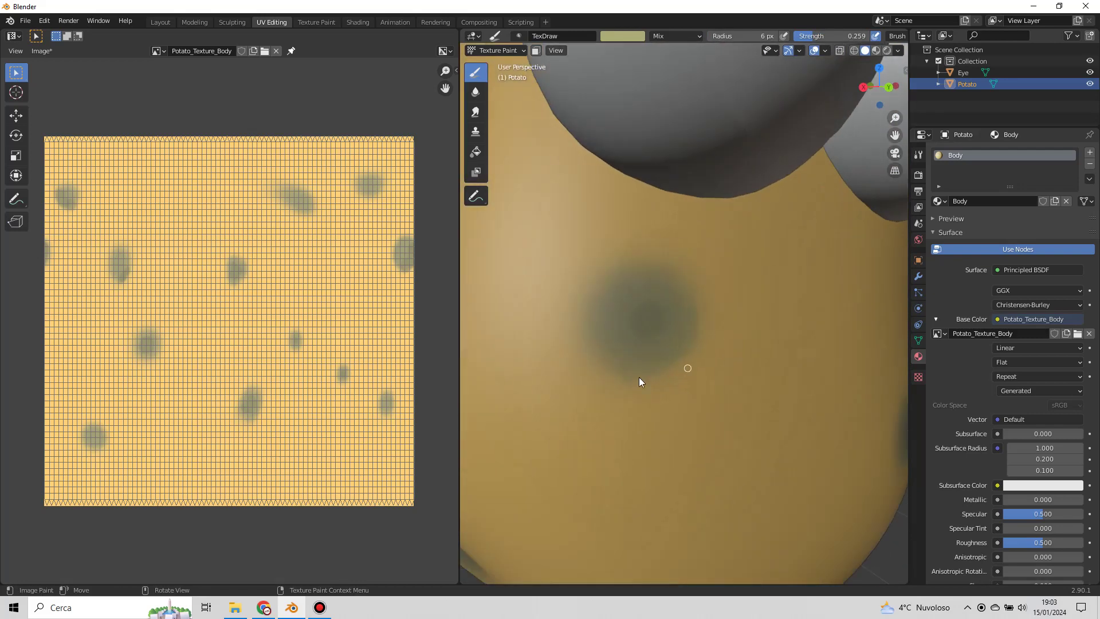
pyautogui.click(619, 38)
pyautogui.moveTo(698, 65); pyautogui.dragTo(699, 52)
pyautogui.scroll(-5, 669, 364)
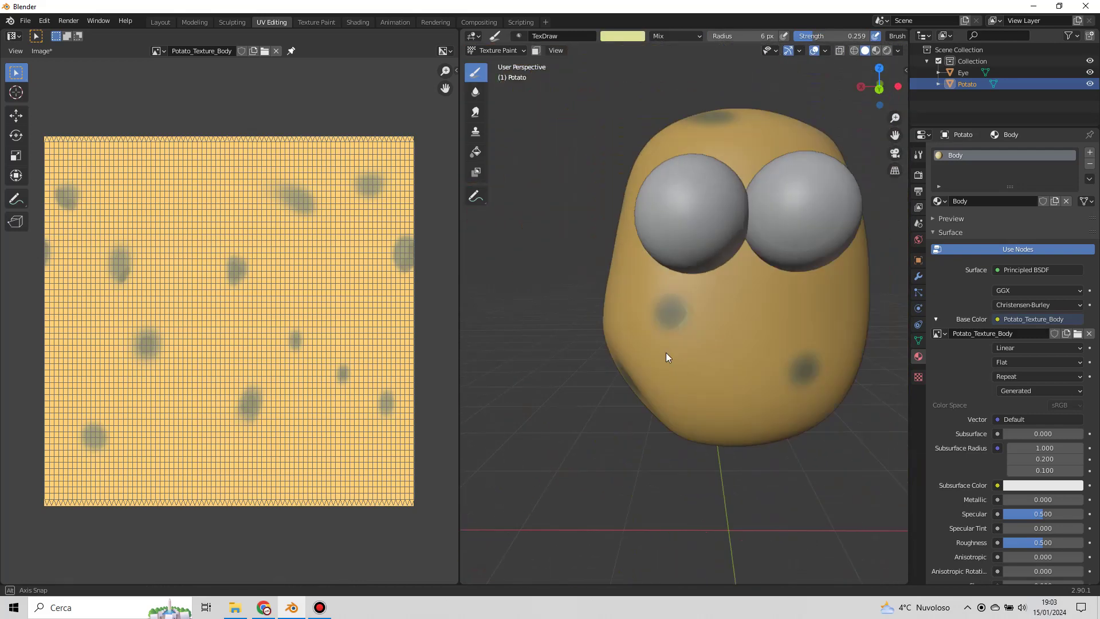
pyautogui.scroll(4, 610, 396)
pyautogui.moveTo(671, 408)
pyautogui.mouseDown(button='middle')
pyautogui.moveTo(644, 432)
pyautogui.moveTo(651, 198)
pyautogui.mouseUp(button='middle')
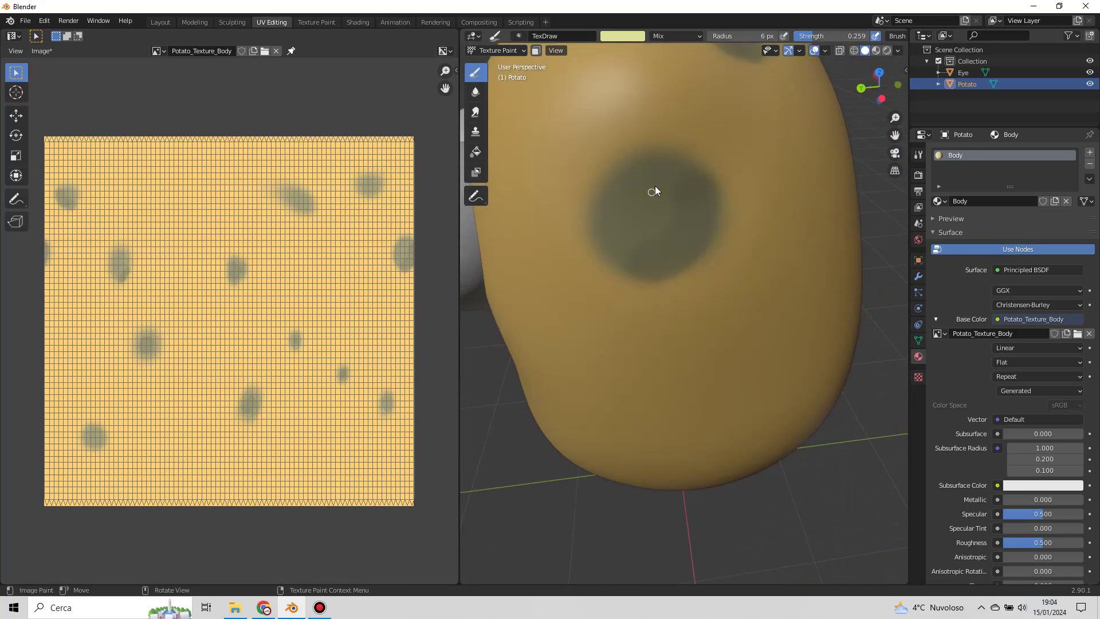
pyautogui.moveTo(712, 195)
pyautogui.mouseDown(button='middle')
pyautogui.moveTo(624, 299)
pyautogui.moveTo(658, 230)
pyautogui.mouseUp(button='middle')
pyautogui.moveTo(662, 183); pyautogui.dragTo(702, 172, button='middle')
pyautogui.scroll(3, 720, 304)
pyautogui.moveTo(657, 352); pyautogui.dragTo(599, 184, button='middle')
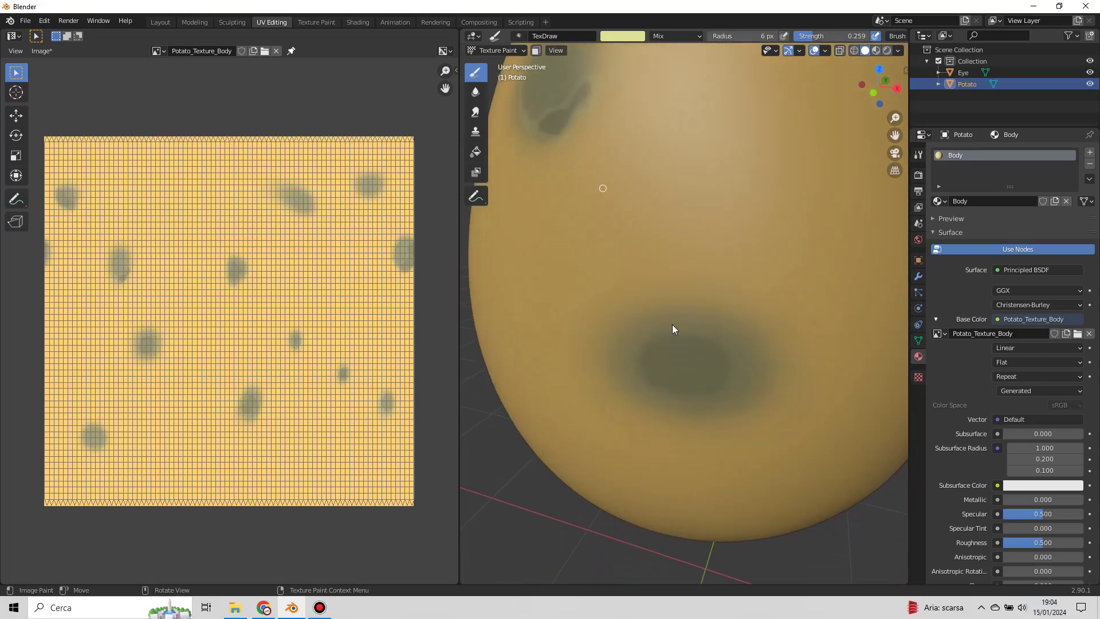
pyautogui.moveTo(766, 380); pyautogui.dragTo(658, 362, button='middle')
pyautogui.scroll(2, 658, 362)
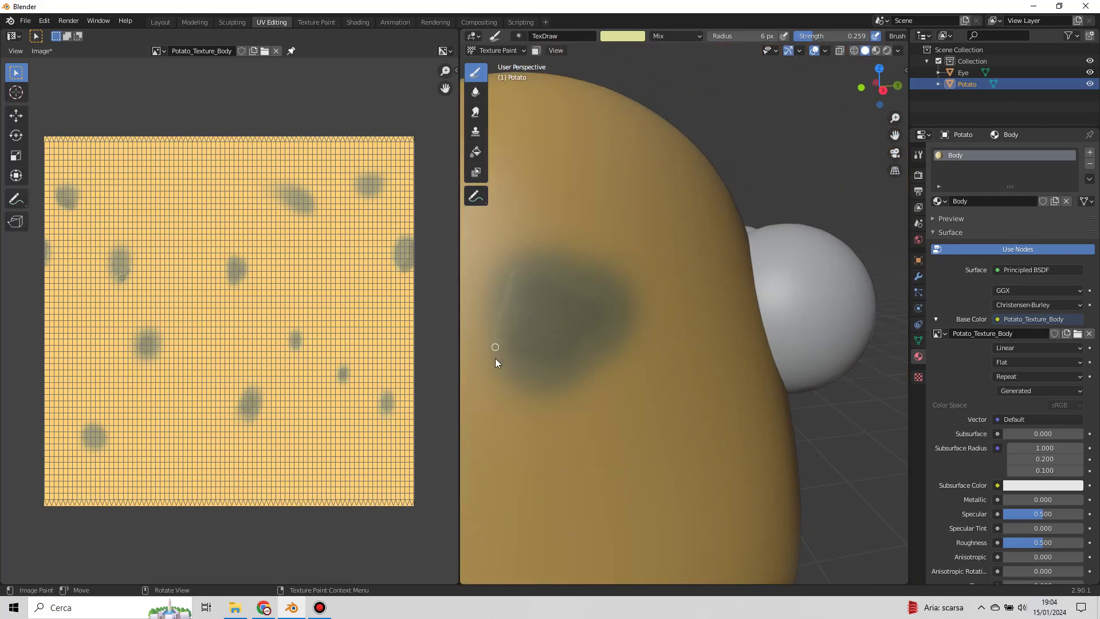
# Step: Switch to olive green and paint dark dabs plus a curved brown stroke near the eye
pyautogui.click(622, 36)
pyautogui.click(697, 108)
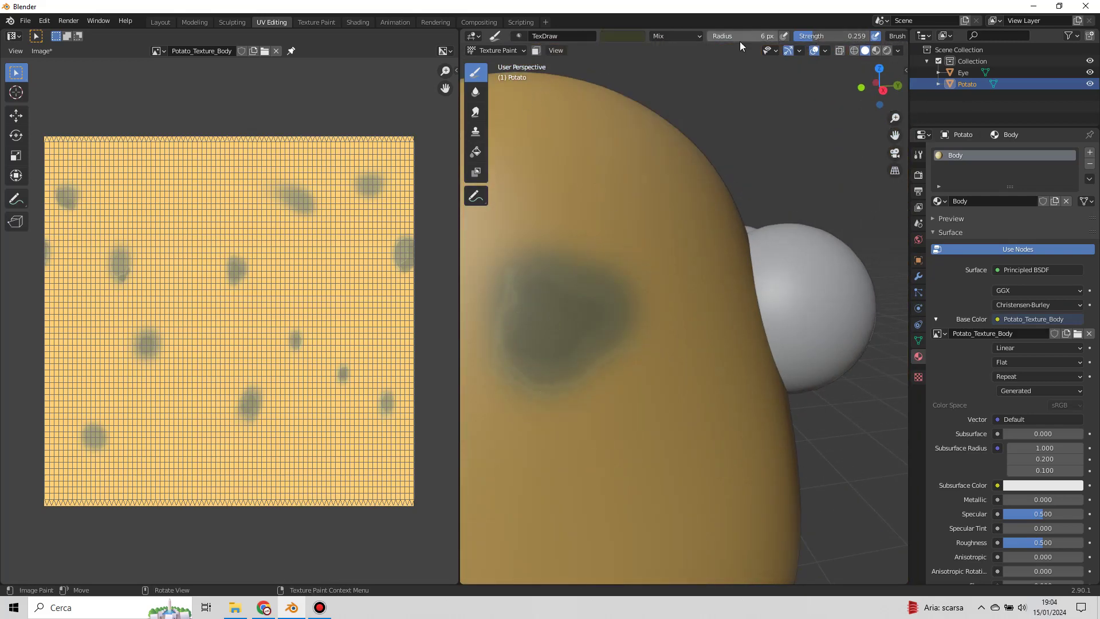
pyautogui.click(543, 326)
pyautogui.scroll(-2, 573, 332)
pyautogui.moveTo(644, 343)
pyautogui.mouseDown(button='middle')
pyautogui.moveTo(676, 256)
pyautogui.moveTo(612, 344)
pyautogui.moveTo(559, 293)
pyautogui.moveTo(504, 264)
pyautogui.mouseUp(button='middle')
pyautogui.click(611, 343)
pyautogui.moveTo(678, 271); pyautogui.dragTo(581, 255, button='middle')
pyautogui.moveTo(581, 255); pyautogui.dragTo(619, 263)
pyautogui.moveTo(619, 263)
pyautogui.mouseDown(button='middle')
pyautogui.moveTo(569, 385)
pyautogui.moveTo(703, 259)
pyautogui.mouseUp(button='middle')
pyautogui.moveTo(822, 153)
pyautogui.mouseDown(button='middle')
pyautogui.moveTo(709, 103)
pyautogui.moveTo(657, 142)
pyautogui.moveTo(751, 221)
pyautogui.moveTo(712, 412)
pyautogui.moveTo(604, 444)
pyautogui.moveTo(517, 248)
pyautogui.moveTo(608, 325)
pyautogui.moveTo(599, 250)
pyautogui.moveTo(618, 376)
pyautogui.moveTo(610, 383)
pyautogui.moveTo(658, 405)
pyautogui.moveTo(607, 344)
pyautogui.moveTo(660, 380)
pyautogui.mouseUp(button='middle')
pyautogui.scroll(3, 658, 142)
pyautogui.click(599, 250)
pyautogui.click(610, 383)
# Step: Switch to the Smear tool and smudge the dark spots across the potato body
pyautogui.moveTo(660, 380); pyautogui.dragTo(624, 392)
pyautogui.click(475, 112)
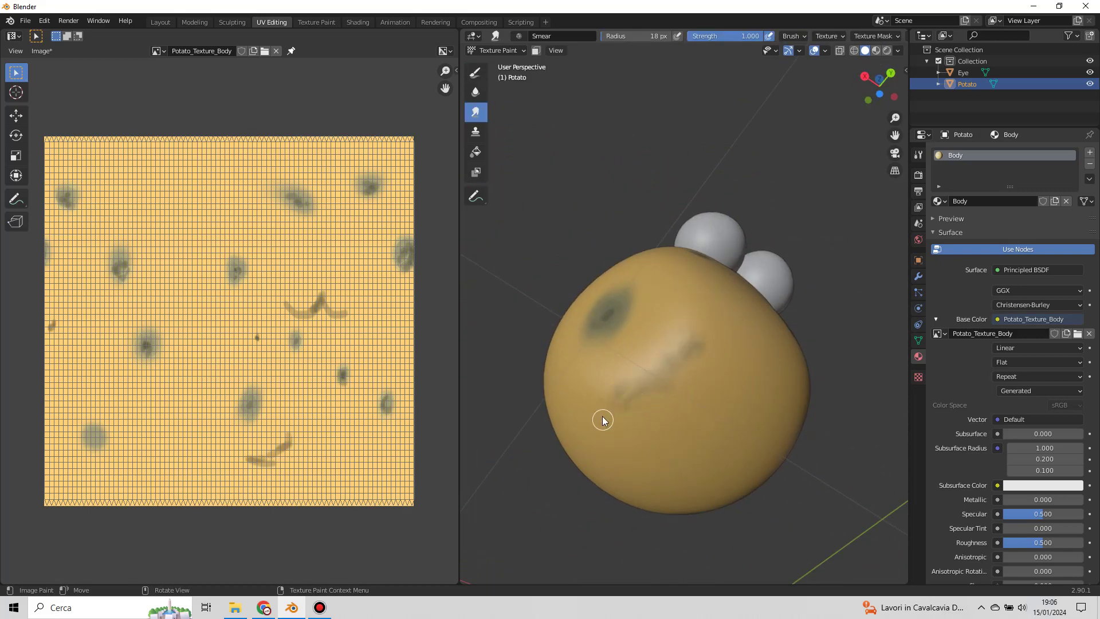
pyautogui.moveTo(626, 400)
pyautogui.mouseDown(button='middle')
pyautogui.moveTo(653, 361)
pyautogui.moveTo(602, 389)
pyautogui.moveTo(608, 299)
pyautogui.moveTo(700, 327)
pyautogui.moveTo(648, 222)
pyautogui.moveTo(700, 221)
pyautogui.moveTo(646, 282)
pyautogui.moveTo(721, 413)
pyautogui.moveTo(739, 417)
pyautogui.mouseUp(button='middle')
pyautogui.moveTo(801, 476)
pyautogui.mouseDown(button='middle')
pyautogui.moveTo(791, 453)
pyautogui.moveTo(688, 377)
pyautogui.mouseUp(button='middle')
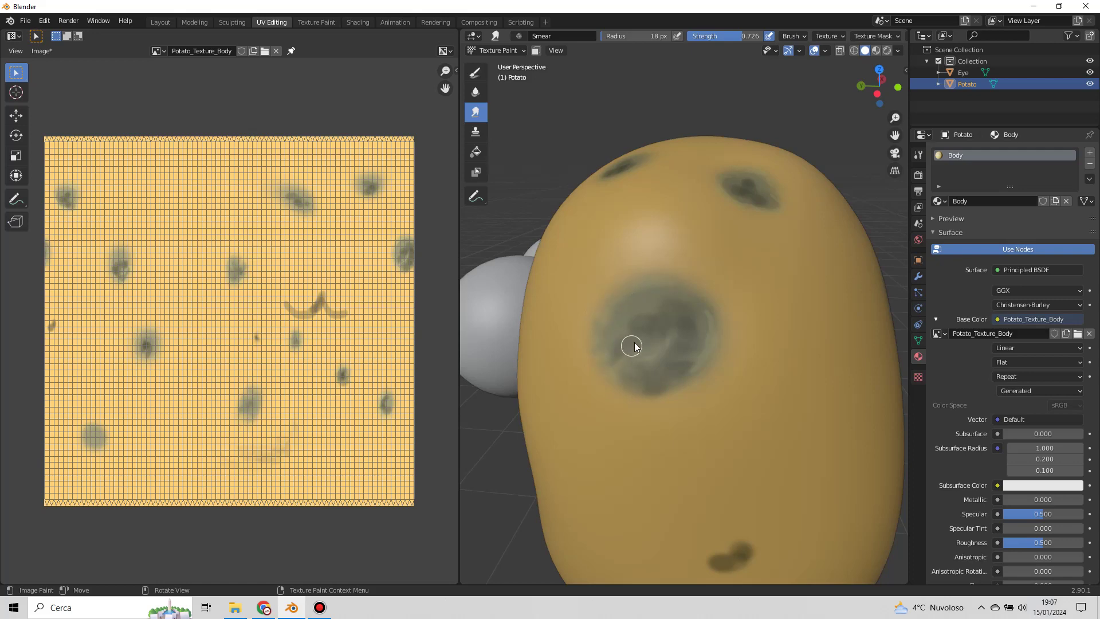
pyautogui.moveTo(703, 382); pyautogui.dragTo(659, 454, button='middle')
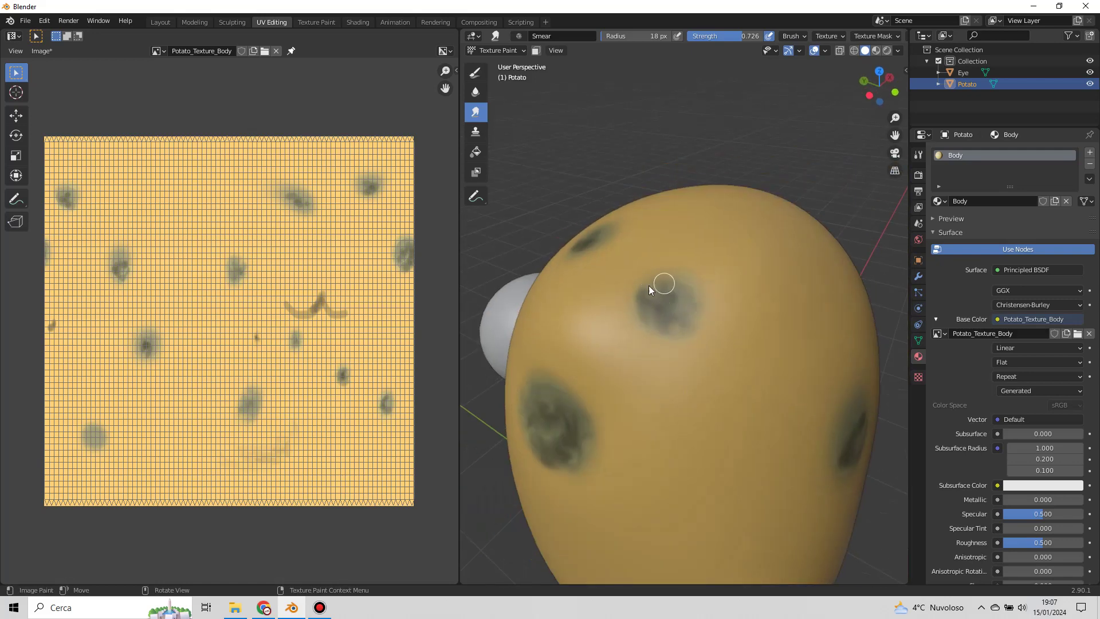
pyautogui.moveTo(697, 273)
pyautogui.mouseDown(button='middle')
pyautogui.moveTo(697, 319)
pyautogui.moveTo(565, 388)
pyautogui.moveTo(675, 423)
pyautogui.moveTo(583, 369)
pyautogui.moveTo(594, 383)
pyautogui.moveTo(736, 398)
pyautogui.mouseUp(button='middle')
pyautogui.scroll(2, 737, 397)
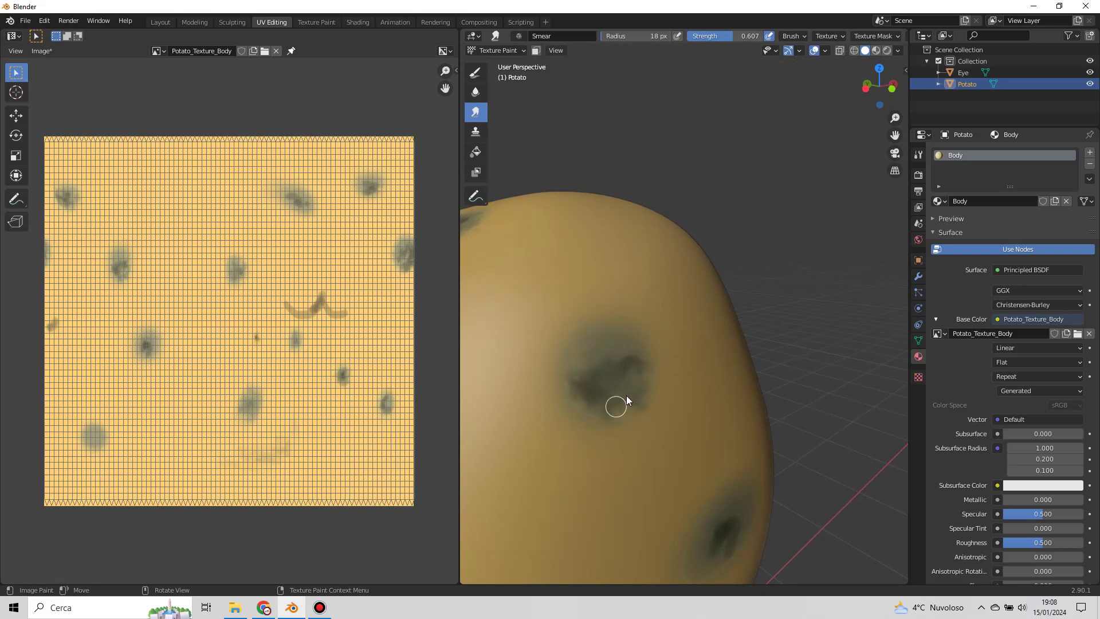
pyautogui.moveTo(639, 422)
pyautogui.mouseDown(button='middle')
pyautogui.moveTo(617, 368)
pyautogui.moveTo(615, 449)
pyautogui.mouseUp(button='middle')
pyautogui.moveTo(681, 435)
pyautogui.mouseDown(button='middle')
pyautogui.moveTo(623, 380)
pyautogui.moveTo(697, 397)
pyautogui.moveTo(651, 376)
pyautogui.moveTo(569, 378)
pyautogui.moveTo(643, 412)
pyautogui.moveTo(503, 459)
pyautogui.moveTo(601, 180)
pyautogui.mouseUp(button='middle')
# Step: Enlarge the smear brush radius to 66 px, keep blending, then return to the Draw tool
pyautogui.press('f')
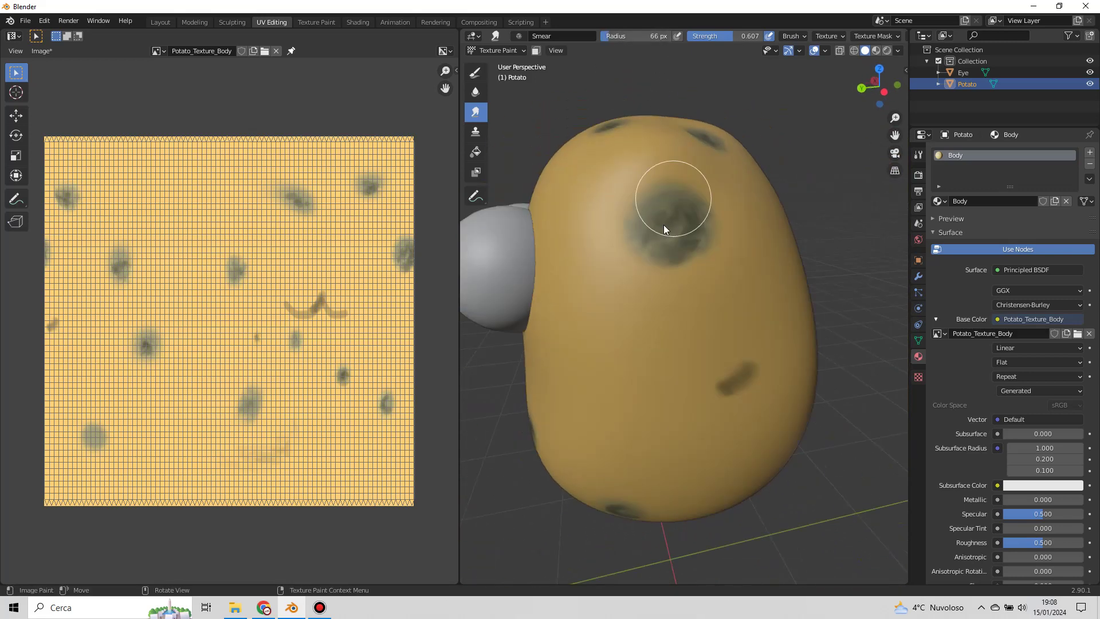
pyautogui.moveTo(662, 462); pyautogui.dragTo(672, 248, button='middle')
pyautogui.moveTo(590, 236)
pyautogui.mouseDown(button='middle')
pyautogui.moveTo(657, 302)
pyautogui.moveTo(744, 361)
pyautogui.moveTo(744, 454)
pyautogui.moveTo(732, 327)
pyautogui.moveTo(650, 270)
pyautogui.moveTo(729, 373)
pyautogui.moveTo(751, 366)
pyautogui.moveTo(592, 137)
pyautogui.mouseUp(button='middle')
pyautogui.click(478, 76)
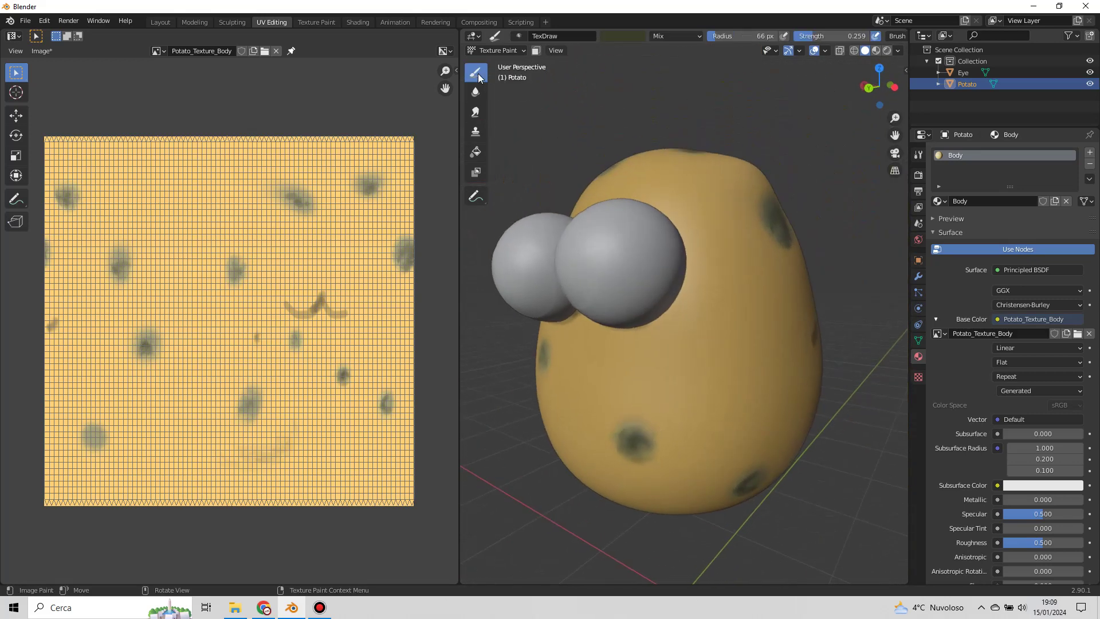
# Step: Paint new dark spots and dabs on the potato's back and sides
pyautogui.moveTo(703, 318)
pyautogui.mouseDown(button='middle')
pyautogui.moveTo(716, 371)
pyautogui.moveTo(645, 418)
pyautogui.moveTo(679, 368)
pyautogui.mouseUp(button='middle')
pyautogui.moveTo(630, 320); pyautogui.dragTo(630, 346)
pyautogui.moveTo(713, 367)
pyautogui.mouseDown(button='middle')
pyautogui.moveTo(687, 290)
pyautogui.moveTo(590, 290)
pyautogui.moveTo(624, 373)
pyautogui.moveTo(662, 331)
pyautogui.moveTo(577, 326)
pyautogui.mouseUp(button='middle')
pyautogui.scroll(2, 589, 290)
pyautogui.click(662, 330)
pyautogui.click(578, 325)
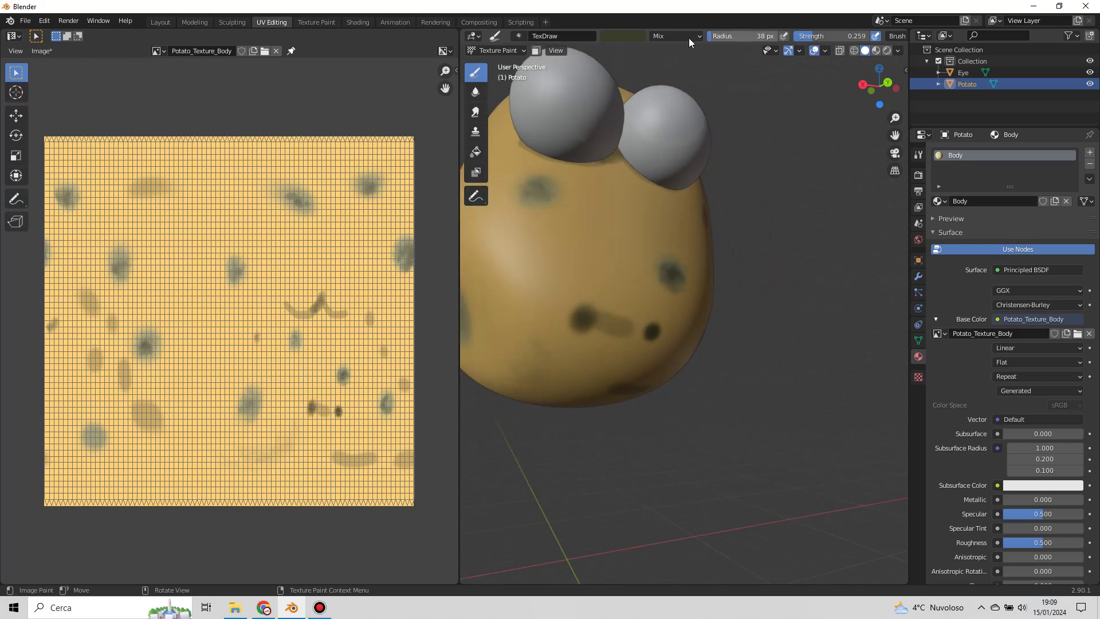
# Step: Smear the fresh dark spots into the potato skin with the Smear tool
pyautogui.click(476, 112)
pyautogui.moveTo(553, 327)
pyautogui.mouseDown()
pyautogui.moveTo(623, 322)
pyautogui.moveTo(589, 332)
pyautogui.moveTo(573, 314)
pyautogui.mouseUp()
pyautogui.moveTo(572, 314); pyautogui.dragTo(649, 340, button='middle')
pyautogui.moveTo(649, 340)
pyautogui.mouseDown()
pyautogui.moveTo(701, 328)
pyautogui.moveTo(670, 312)
pyautogui.mouseUp()
pyautogui.moveTo(670, 312); pyautogui.dragTo(654, 327, button='middle')
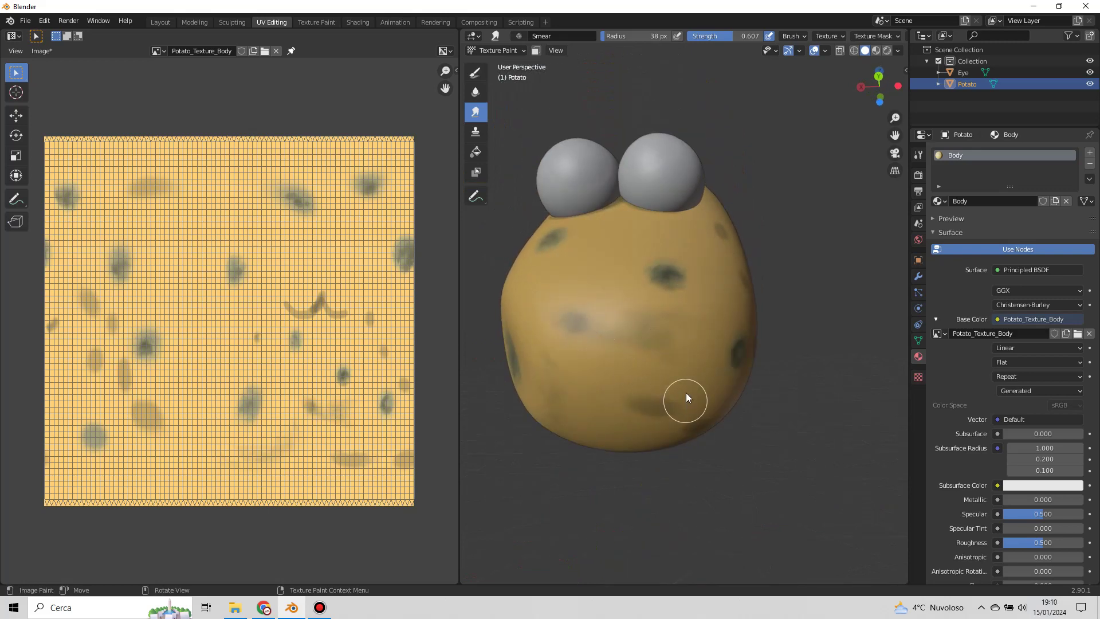
pyautogui.moveTo(687, 397); pyautogui.dragTo(664, 408, button='middle')
pyautogui.moveTo(713, 455); pyautogui.dragTo(724, 447, button='middle')
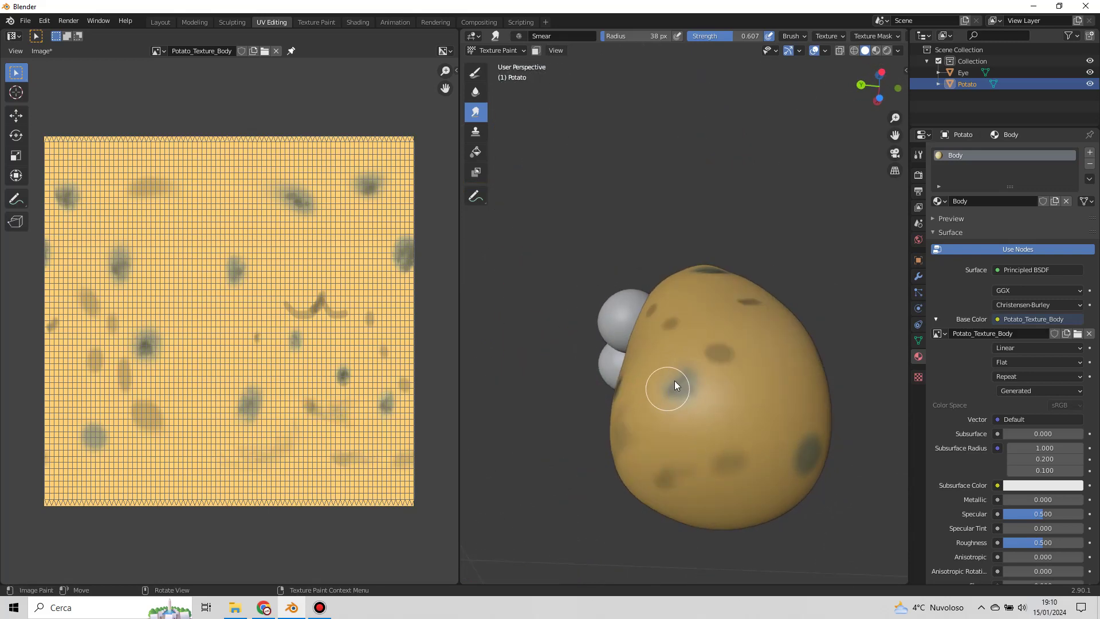
pyautogui.moveTo(723, 352); pyautogui.dragTo(721, 407, button='middle')
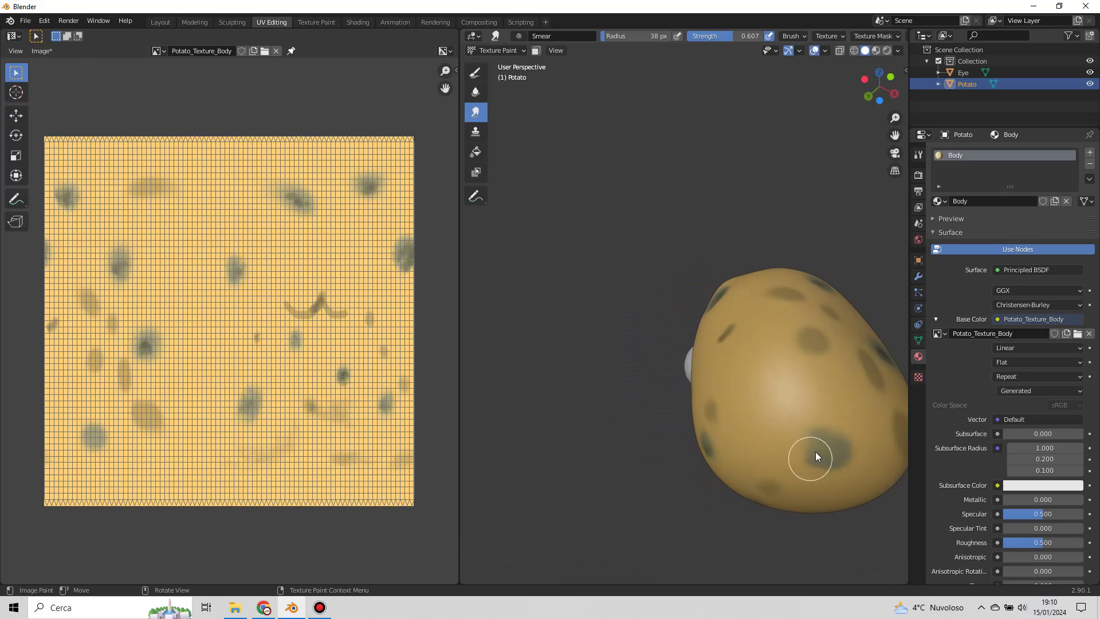
pyautogui.moveTo(816, 431); pyautogui.dragTo(725, 410, button='middle')
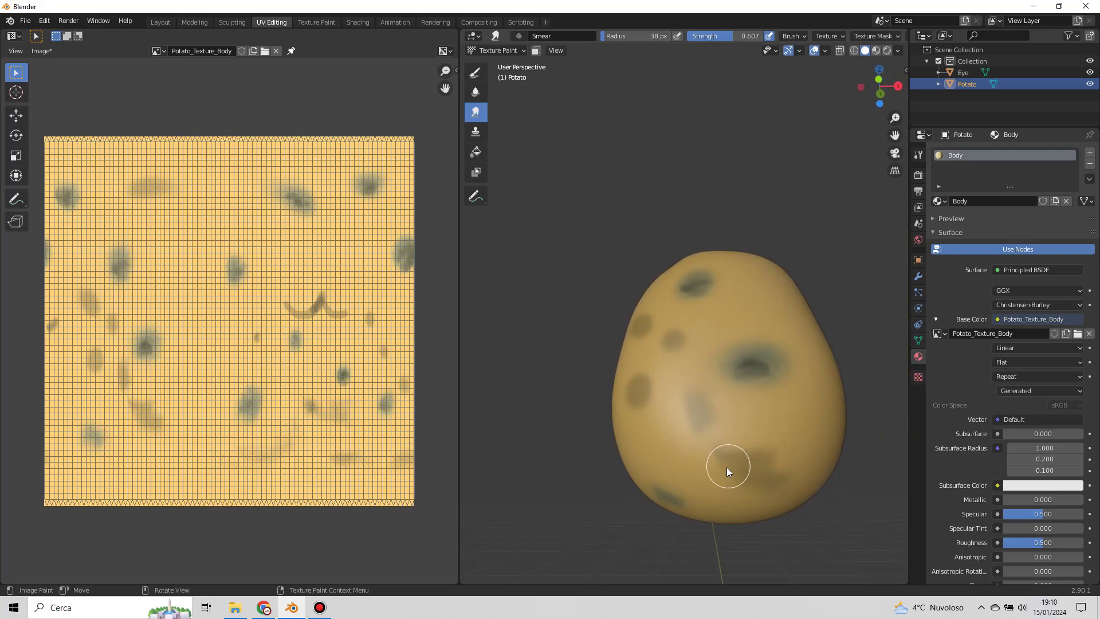
pyautogui.moveTo(727, 469); pyautogui.dragTo(768, 482, button='middle')
pyautogui.moveTo(686, 362)
pyautogui.mouseDown(button='middle')
pyautogui.moveTo(820, 373)
pyautogui.moveTo(627, 327)
pyautogui.moveTo(761, 261)
pyautogui.mouseUp(button='middle')
# Step: Review the blended blemishes from all sides, then return to the Layout workspace
pyautogui.moveTo(735, 187)
pyautogui.mouseDown(button='middle')
pyautogui.moveTo(797, 312)
pyautogui.moveTo(810, 397)
pyautogui.moveTo(749, 349)
pyautogui.moveTo(763, 339)
pyautogui.moveTo(611, 350)
pyautogui.mouseUp(button='middle')
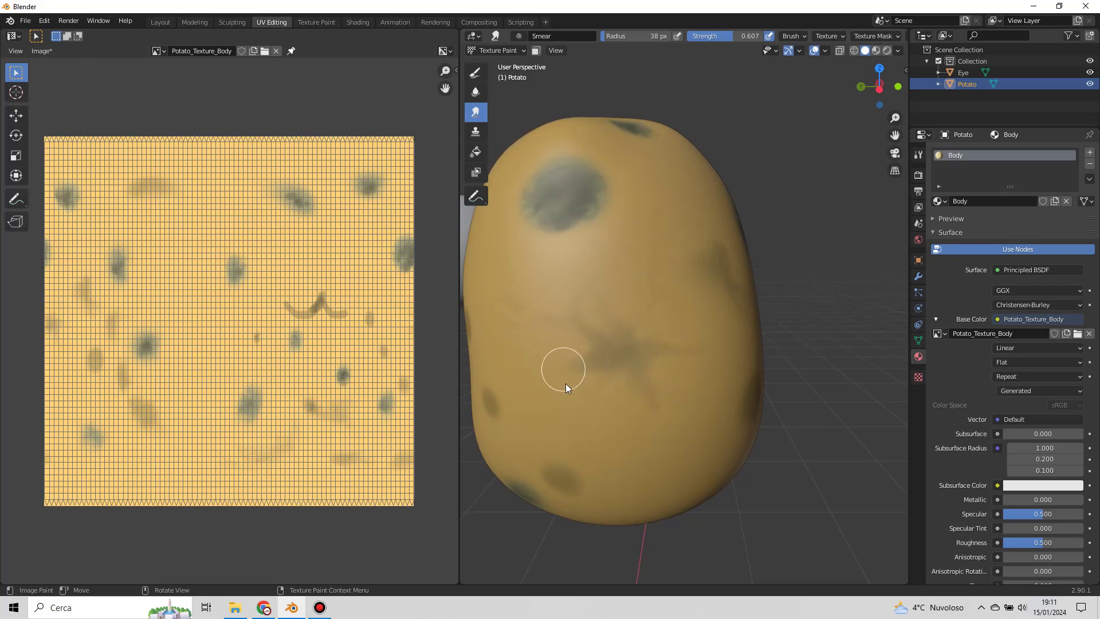
pyautogui.moveTo(610, 362); pyautogui.dragTo(714, 356, button='middle')
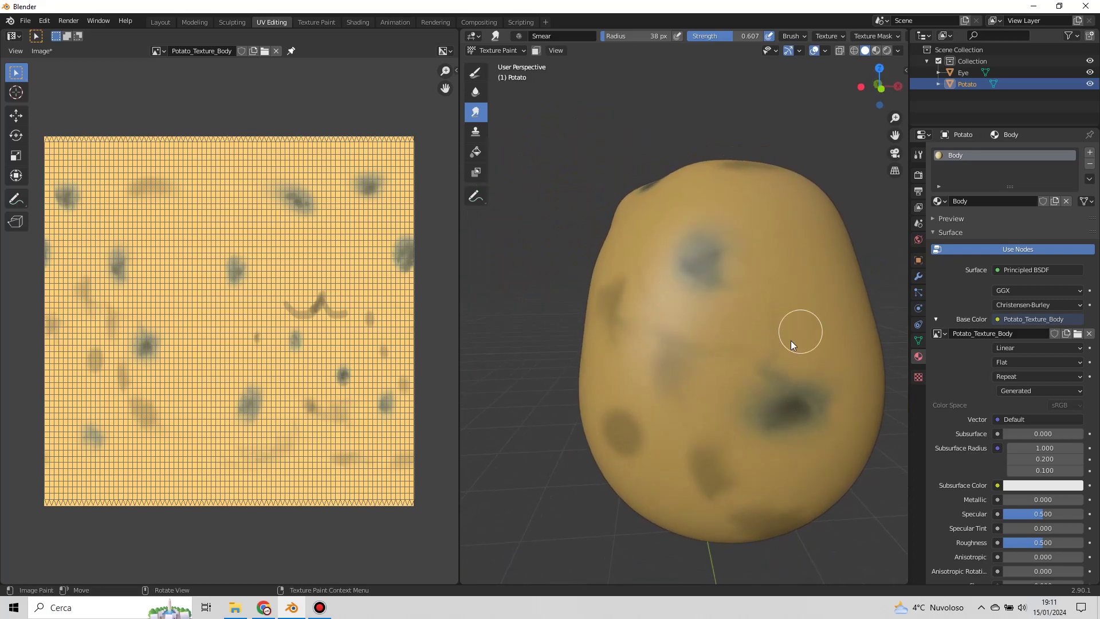
pyautogui.moveTo(856, 422)
pyautogui.mouseDown(button='middle')
pyautogui.moveTo(646, 380)
pyautogui.moveTo(737, 373)
pyautogui.moveTo(732, 283)
pyautogui.mouseUp(button='middle')
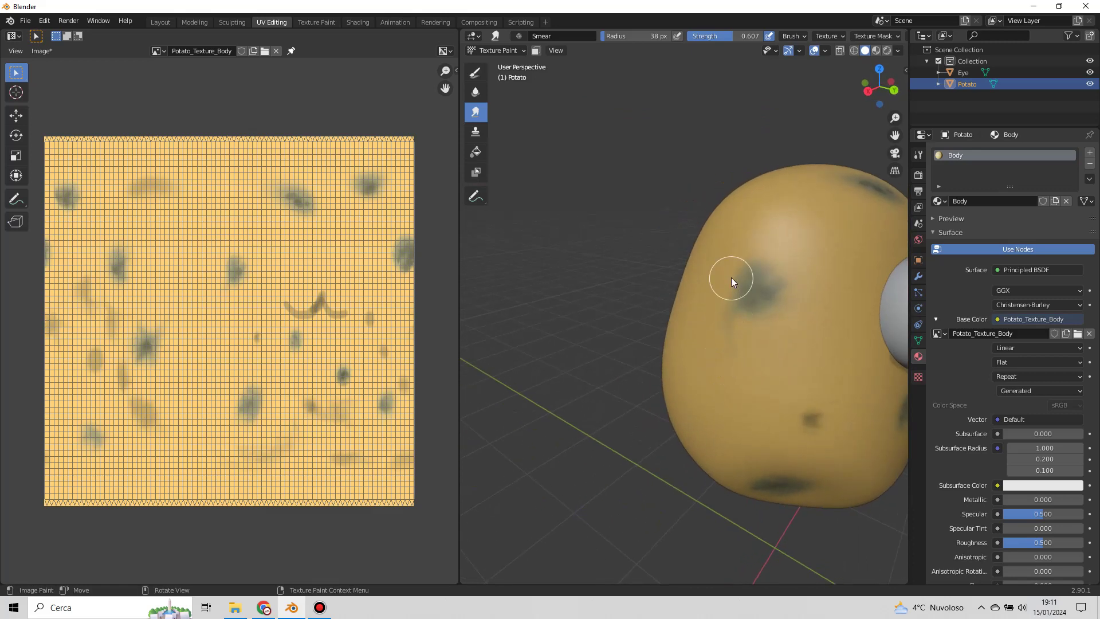
pyautogui.moveTo(728, 335)
pyautogui.mouseDown(button='middle')
pyautogui.moveTo(712, 363)
pyautogui.moveTo(776, 329)
pyautogui.mouseUp(button='middle')
pyautogui.moveTo(838, 343); pyautogui.dragTo(725, 339, button='middle')
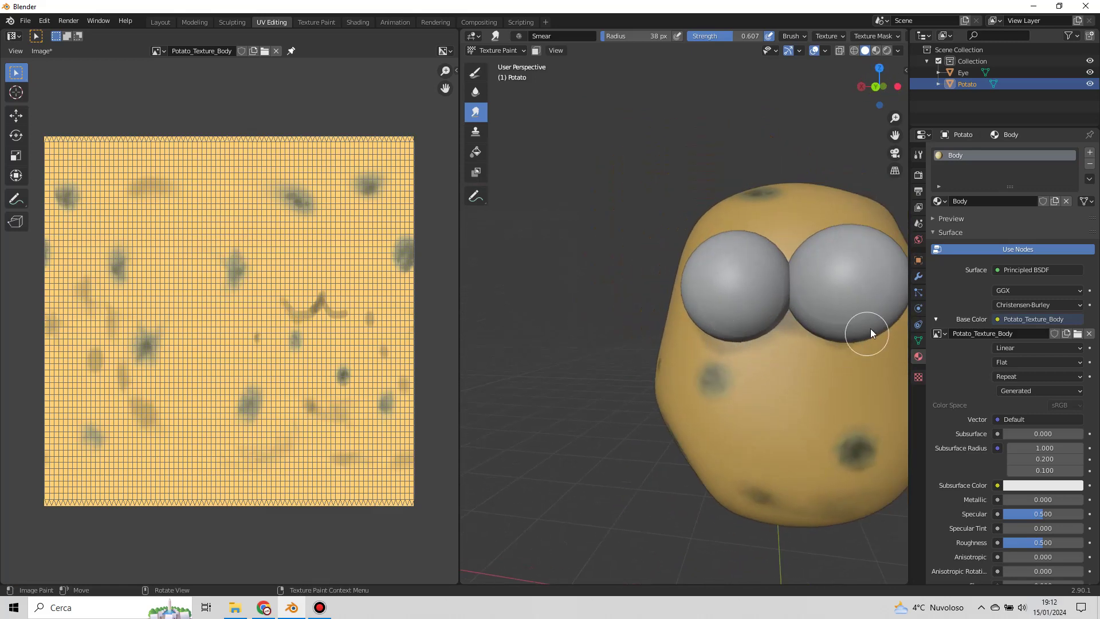
pyautogui.moveTo(863, 331); pyautogui.dragTo(687, 307, button='middle')
pyautogui.moveTo(819, 362)
pyautogui.mouseDown(button='middle')
pyautogui.moveTo(694, 376)
pyautogui.moveTo(705, 311)
pyautogui.moveTo(731, 376)
pyautogui.mouseUp(button='middle')
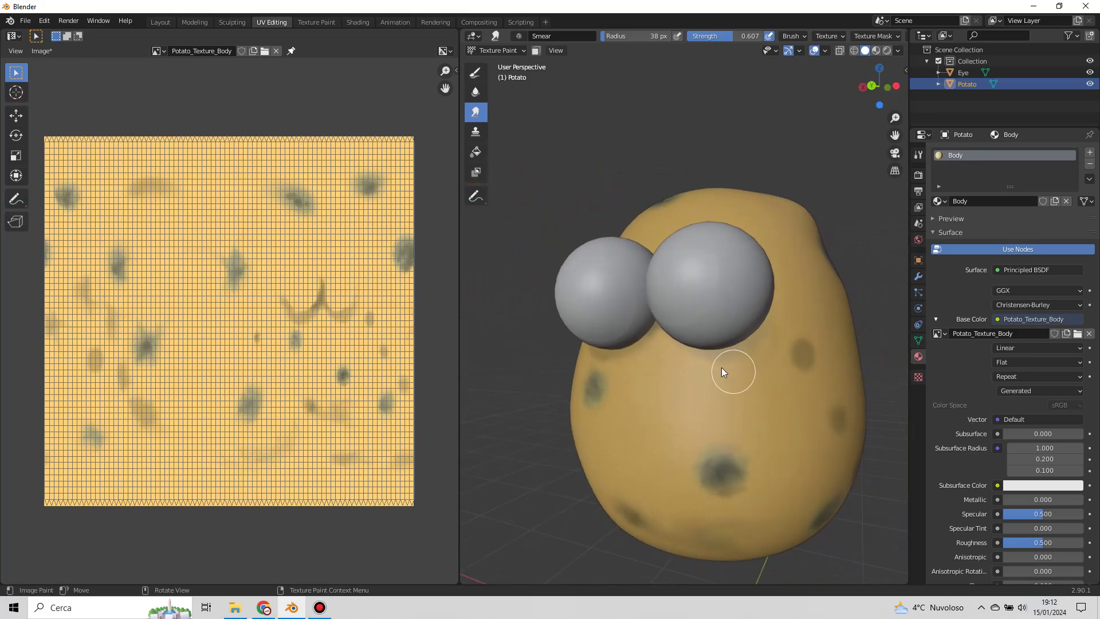
pyautogui.moveTo(827, 385); pyautogui.dragTo(729, 373, button='middle')
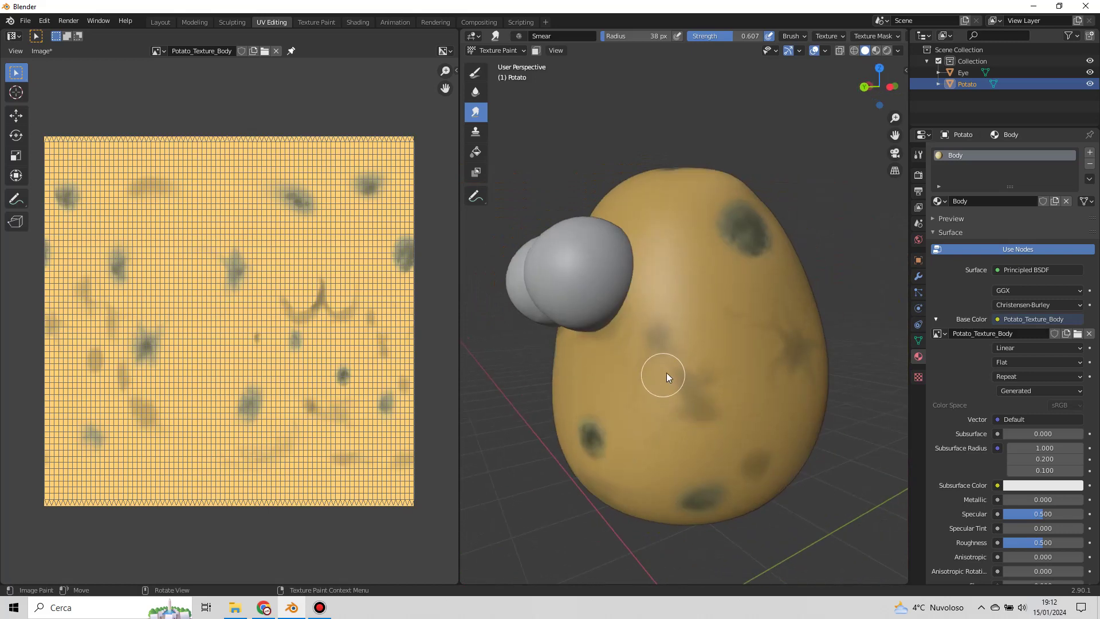
pyautogui.moveTo(703, 295)
pyautogui.mouseDown(button='middle')
pyautogui.moveTo(709, 321)
pyautogui.moveTo(681, 289)
pyautogui.mouseUp(button='middle')
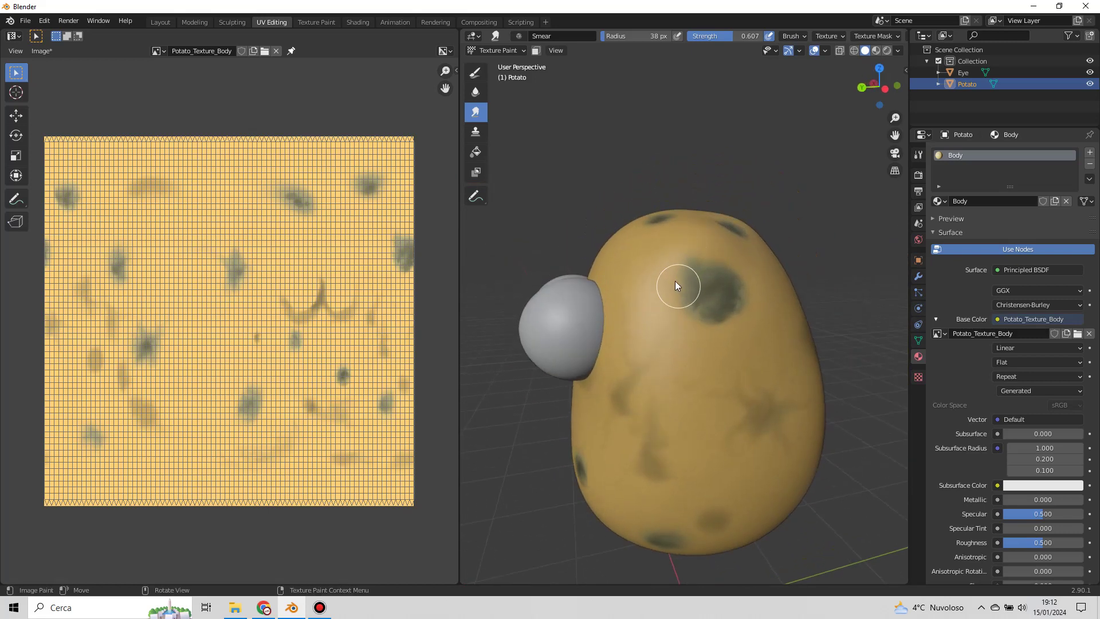
pyautogui.moveTo(744, 457); pyautogui.dragTo(694, 423, button='middle')
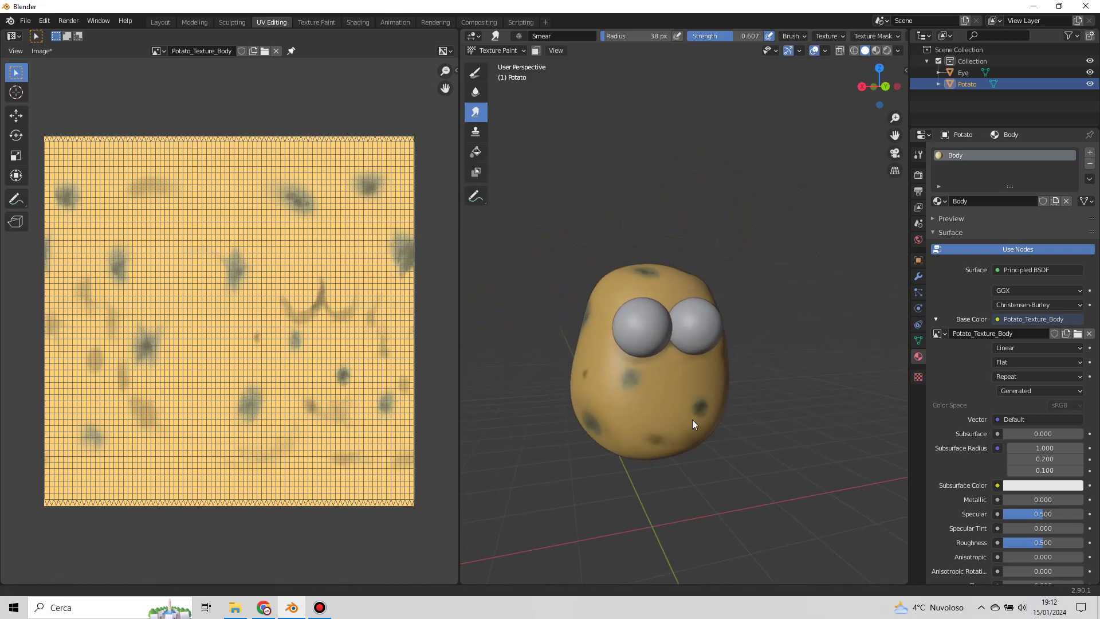
pyautogui.click(166, 24)
# Step: Enter Edit Mode and select the vertices around the potato's top pole
pyautogui.moveTo(531, 328)
pyautogui.mouseDown(button='middle')
pyautogui.moveTo(560, 274)
pyautogui.moveTo(573, 321)
pyautogui.mouseUp(button='middle')
pyautogui.click(37, 51)
pyautogui.click(41, 75)
pyautogui.scroll(2, 641, 170)
pyautogui.moveTo(641, 170)
pyautogui.mouseDown(button='middle')
pyautogui.moveTo(483, 339)
pyautogui.moveTo(550, 293)
pyautogui.mouseUp(button='middle')
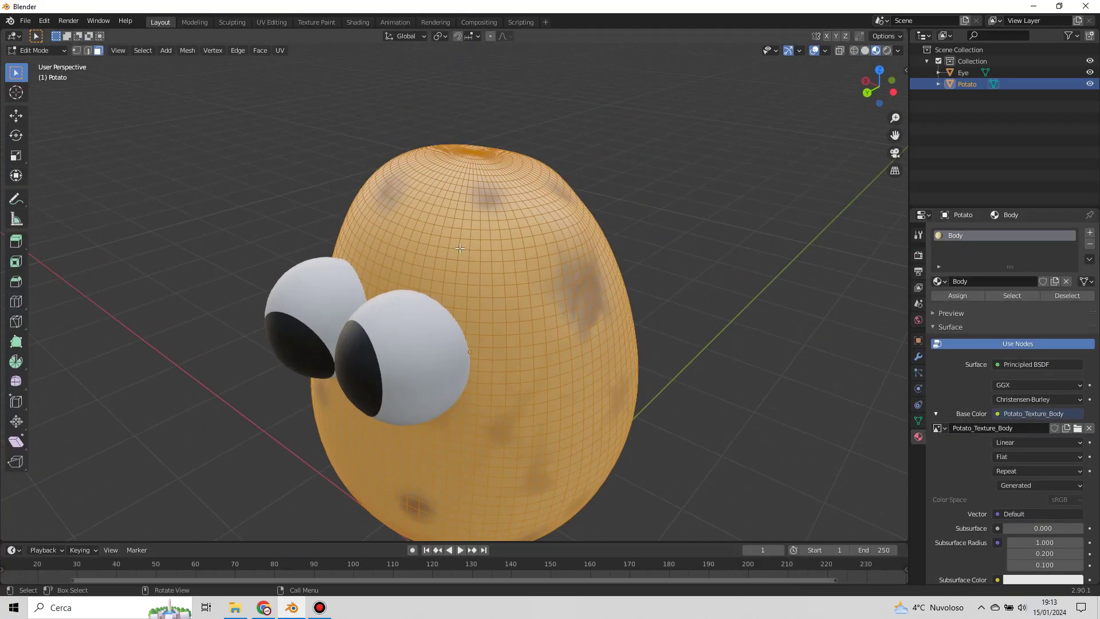
pyautogui.moveTo(475, 191)
pyautogui.mouseDown(button='middle')
pyautogui.moveTo(602, 212)
pyautogui.moveTo(687, 263)
pyautogui.moveTo(511, 256)
pyautogui.mouseUp(button='middle')
pyautogui.click(511, 256)
pyautogui.scroll(-3, 630, 218)
pyautogui.moveTo(630, 218)
pyautogui.mouseDown(button='middle')
pyautogui.moveTo(735, 167)
pyautogui.moveTo(589, 299)
pyautogui.moveTo(664, 294)
pyautogui.moveTo(599, 277)
pyautogui.mouseUp(button='middle')
pyautogui.press('ctrl+KP_Add')
pyautogui.press('ctrl+KP_Add')
pyautogui.press('ctrl+KP_Add')
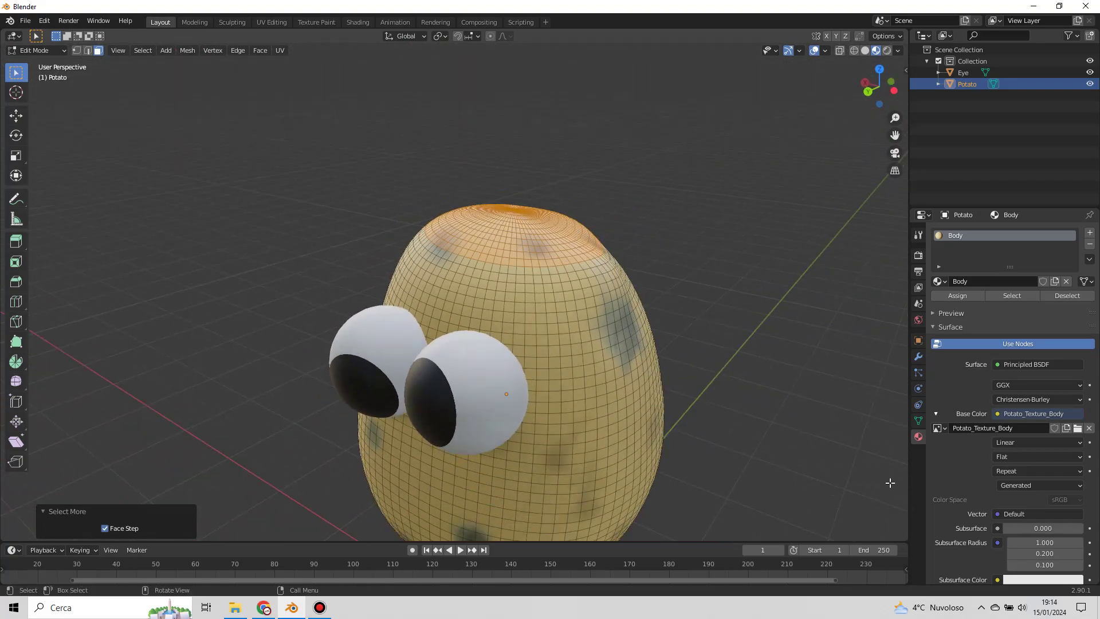
# Step: Create a vertex group named 'Hair' and assign the selected top vertices to it
pyautogui.click(918, 420)
pyautogui.click(1090, 266)
pyautogui.doubleClick(980, 270)
pyautogui.write('Hair')
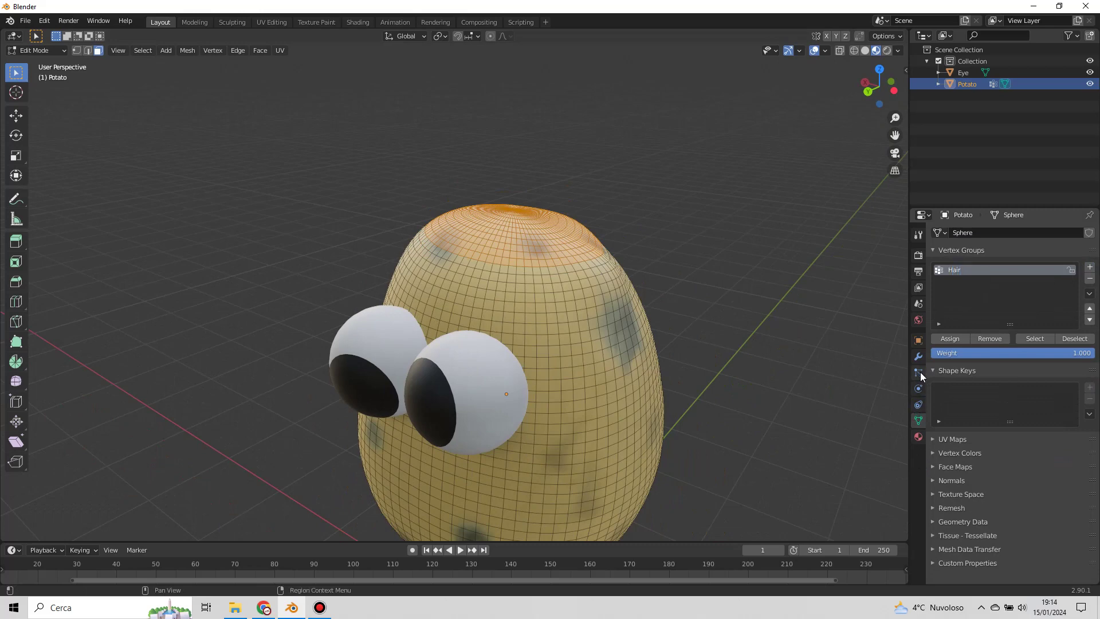
pyautogui.click(948, 339)
pyautogui.click(1071, 339)
pyautogui.click(1034, 339)
# Step: Add a Hair-type particle system to the potato
pyautogui.click(920, 372)
pyautogui.click(1090, 233)
pyautogui.click(1043, 297)
pyautogui.click(1045, 356)
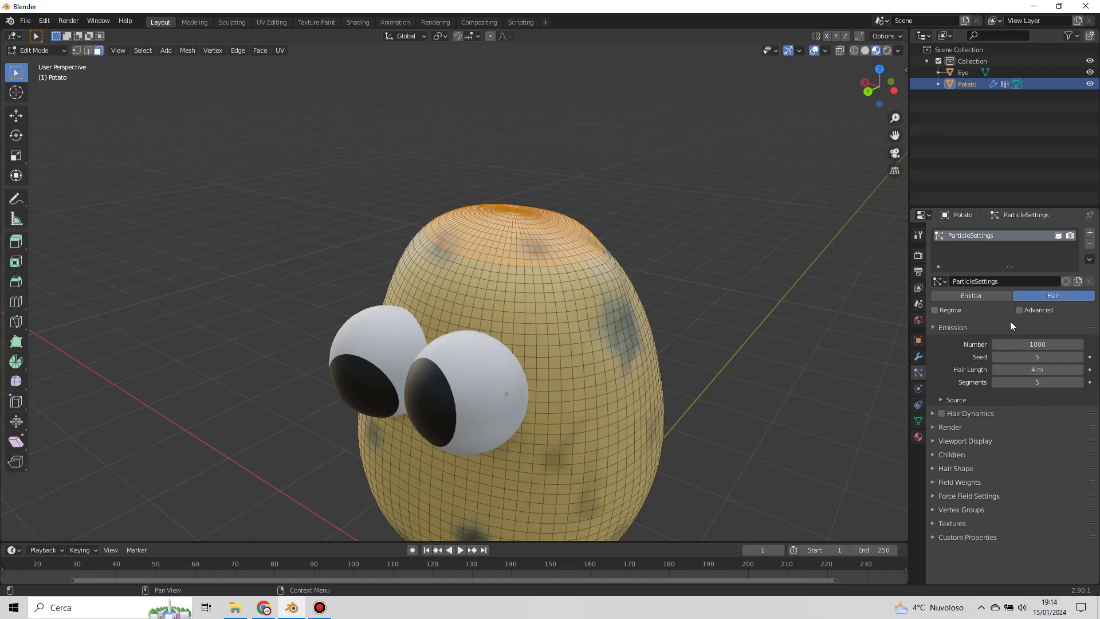
# Step: Switch to Particle Edit and set the hair density vertex group to Hair
pyautogui.click(35, 50)
pyautogui.click(27, 138)
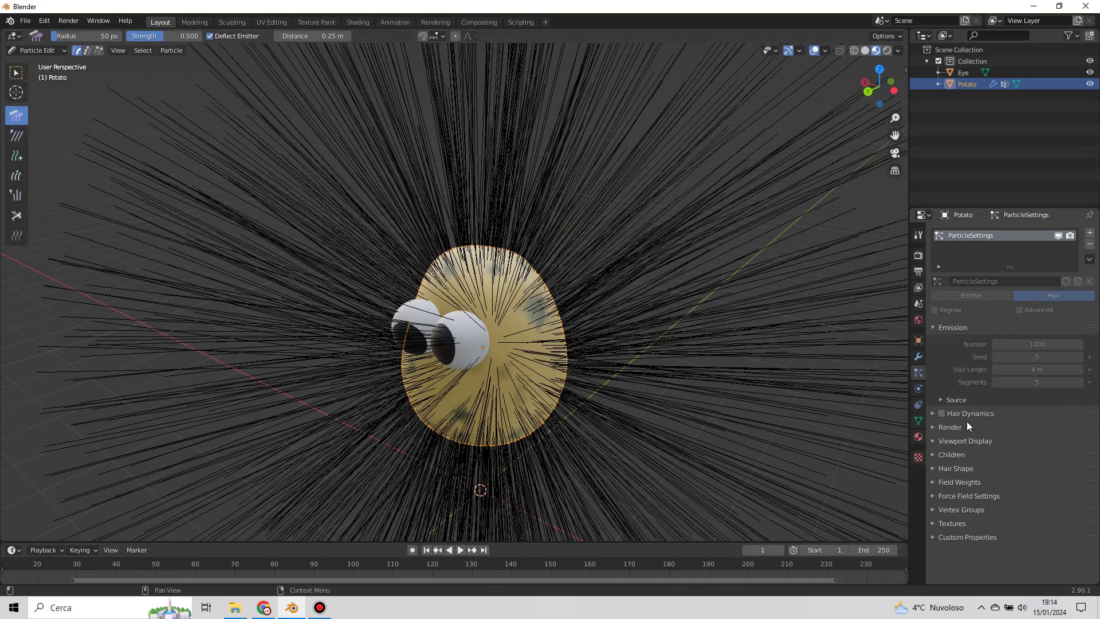
pyautogui.click(940, 537)
pyautogui.click(939, 510)
pyautogui.scroll(-3, 971, 483)
pyautogui.click(1031, 457)
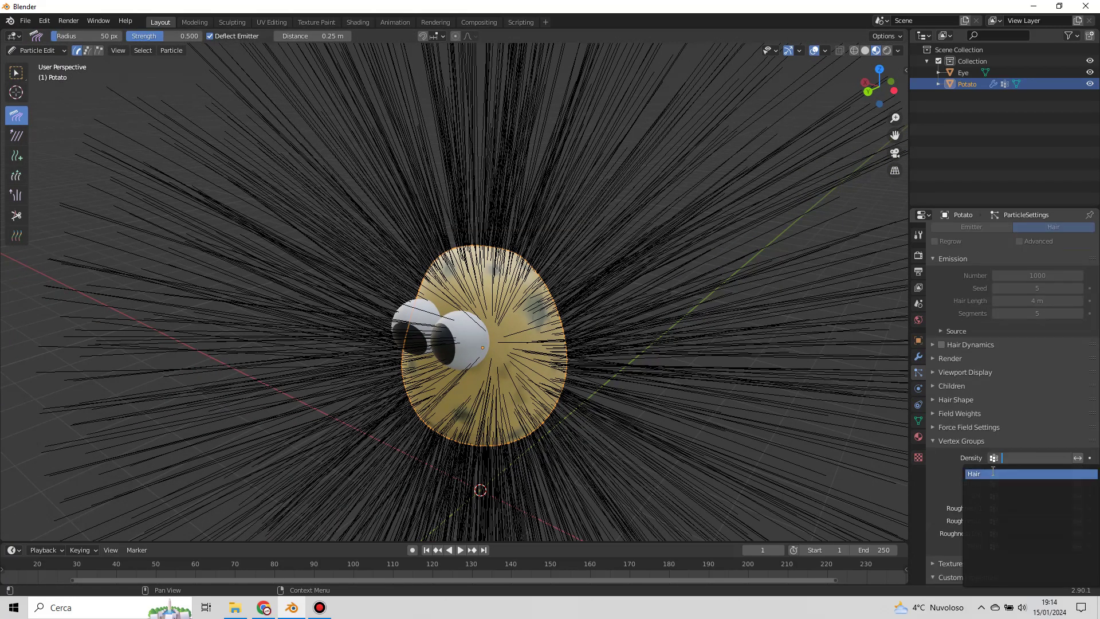
pyautogui.click(1014, 470)
# Step: Switch the child hairs to Interpolated mode and shorten their length to 0.888
pyautogui.scroll(-3, 671, 342)
pyautogui.scroll(3, 672, 342)
pyautogui.keyDown('shift'); pyautogui.moveTo(660, 289); pyautogui.dragTo(658, 363, button='middle'); pyautogui.keyUp('shift')
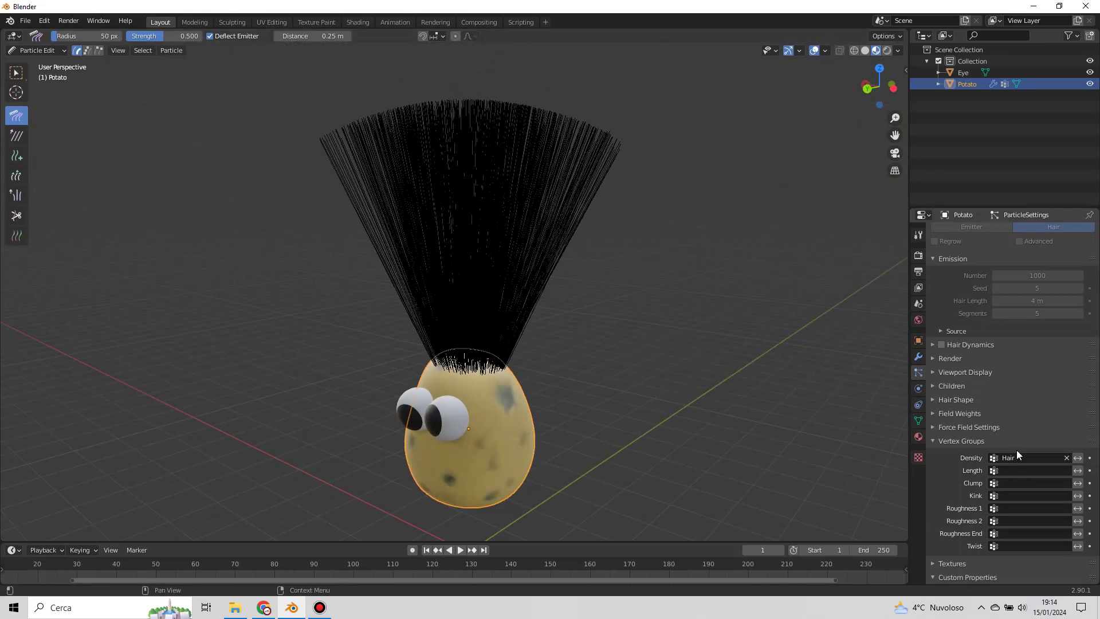
pyautogui.scroll(3, 1015, 442)
pyautogui.click(932, 327)
pyautogui.click(932, 356)
pyautogui.click(933, 355)
pyautogui.click(933, 369)
pyautogui.click(933, 369)
pyautogui.click(932, 382)
pyautogui.click(1062, 398)
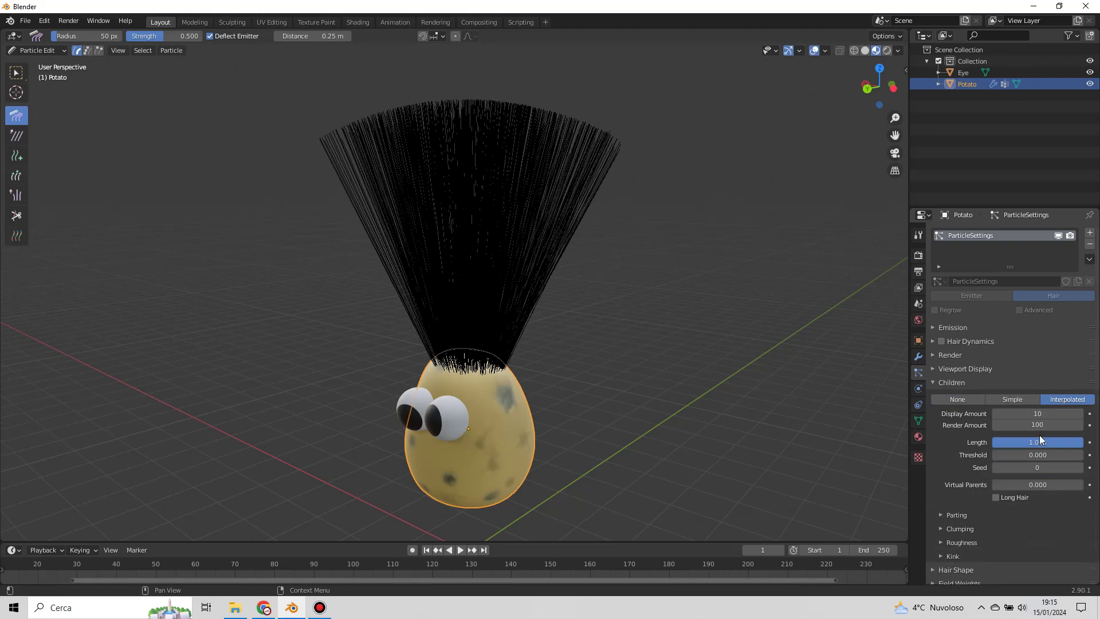
pyautogui.scroll(-2, 1039, 435)
pyautogui.moveTo(1034, 397); pyautogui.dragTo(1050, 397)
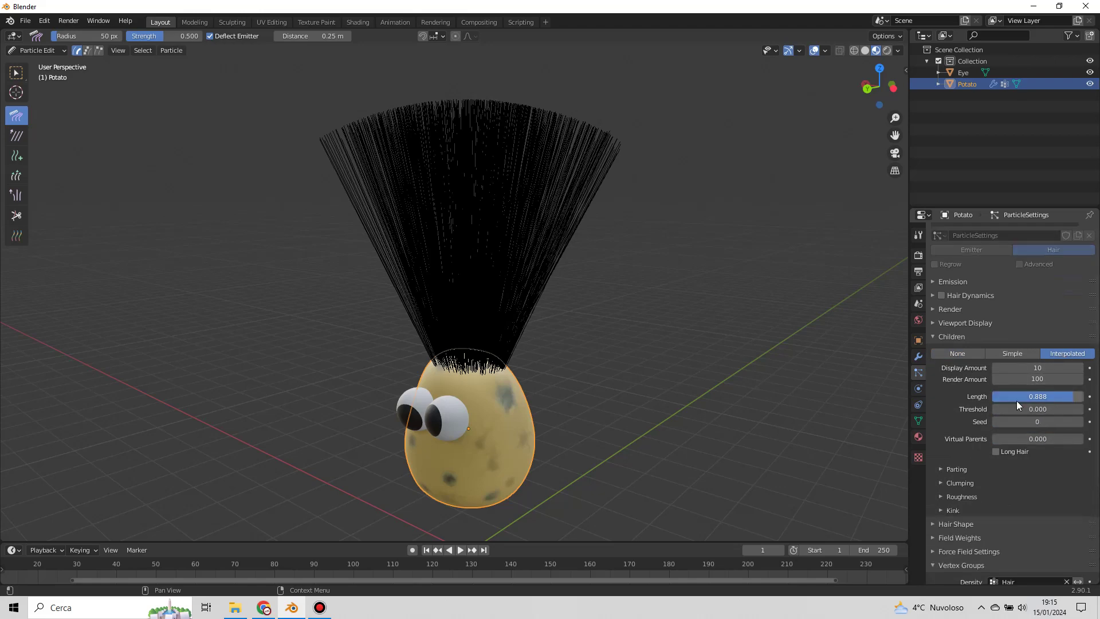
# Step: Return to Object Mode and shorten the interpolated child hairs to 0.180
pyautogui.click(939, 337)
pyautogui.click(932, 336)
pyautogui.click(933, 335)
pyautogui.click(933, 349)
pyautogui.click(952, 458)
pyautogui.scroll(-4, 1001, 403)
pyautogui.click(35, 51)
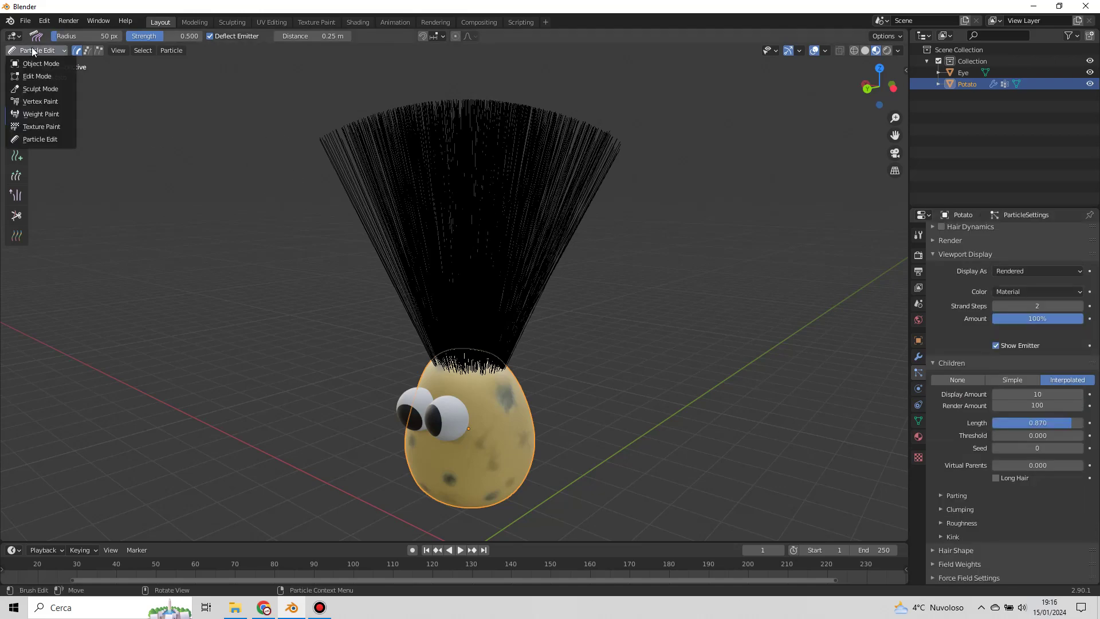
pyautogui.click(35, 60)
pyautogui.moveTo(1048, 422); pyautogui.dragTo(1007, 422)
pyautogui.scroll(5, 594, 441)
pyautogui.moveTo(593, 441)
pyautogui.mouseDown(button='middle')
pyautogui.moveTo(704, 342)
pyautogui.moveTo(653, 335)
pyautogui.mouseUp(button='middle')
pyautogui.scroll(-3, 677, 315)
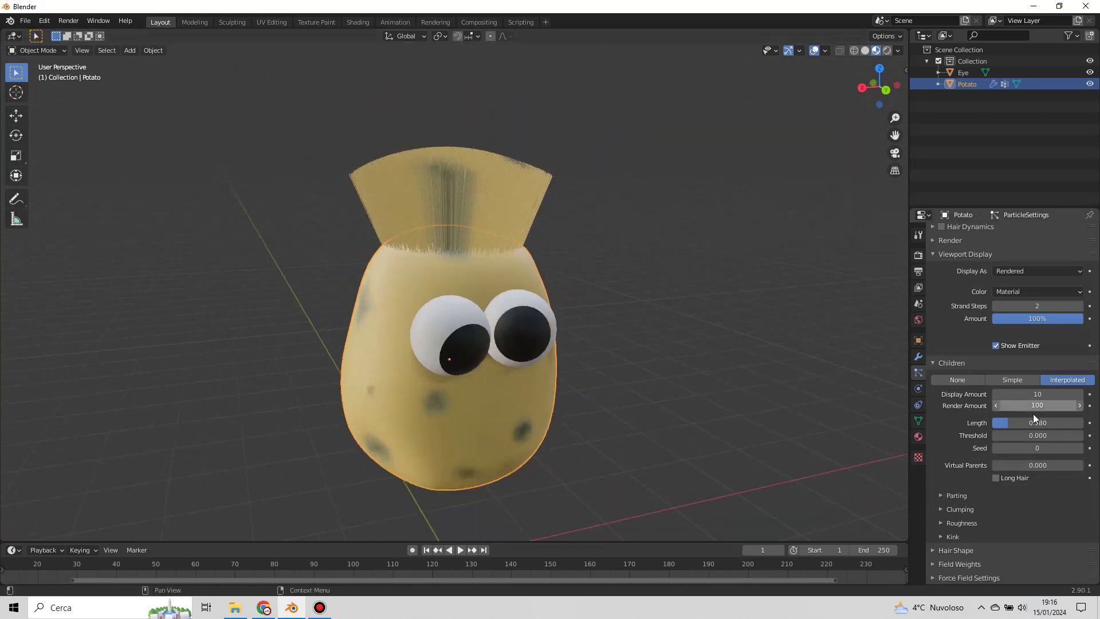
# Step: Set child parting to 0.702 with maximum 0.700, and change the seed to 6
pyautogui.click(973, 495)
pyautogui.scroll(-5, 1002, 435)
pyautogui.scroll(3, 1011, 401)
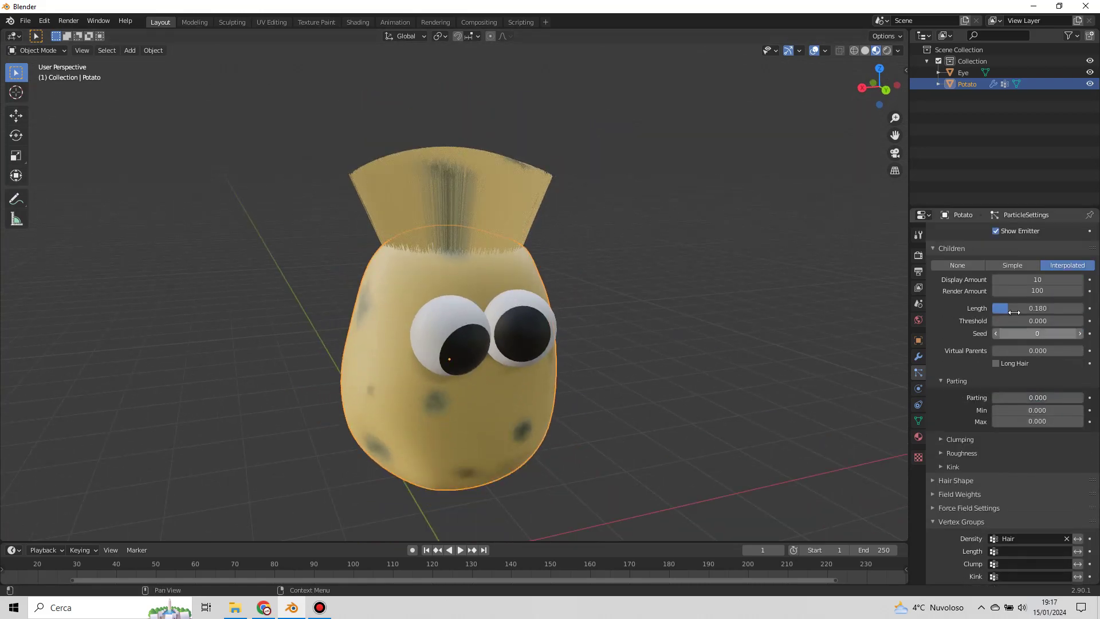
pyautogui.moveTo(1048, 324); pyautogui.dragTo(1020, 336)
pyautogui.scroll(-5, 1037, 336)
pyautogui.scroll(-4, 1037, 336)
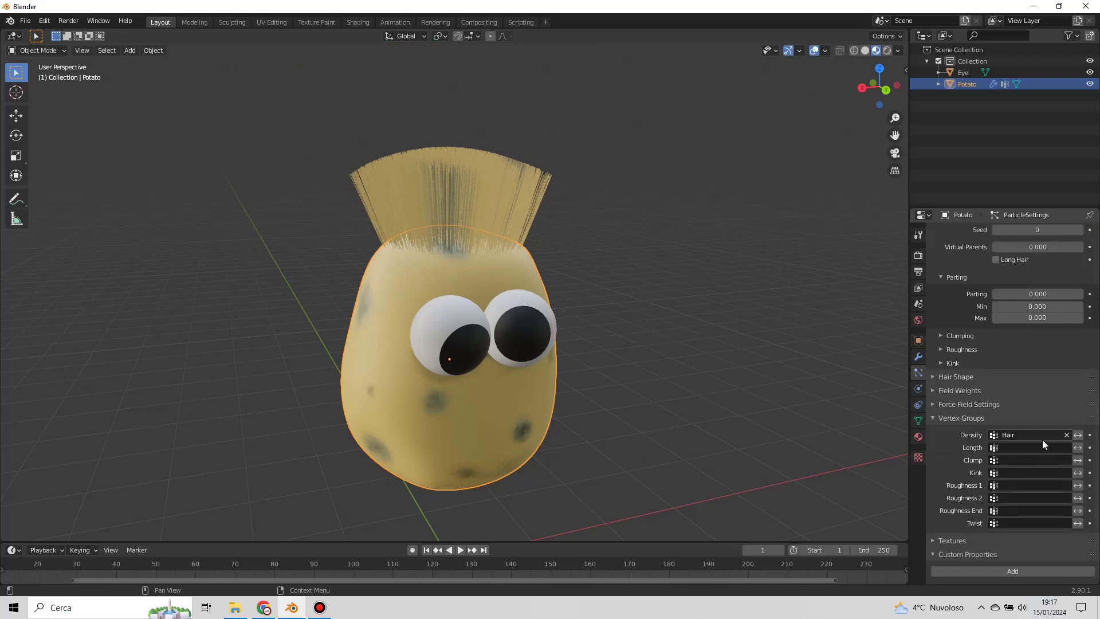
pyautogui.scroll(8, 1037, 336)
pyautogui.moveTo(1017, 403)
pyautogui.mouseDown()
pyautogui.moveTo(1054, 403)
pyautogui.moveTo(1031, 426)
pyautogui.mouseUp()
pyautogui.moveTo(1000, 339); pyautogui.dragTo(1031, 338)
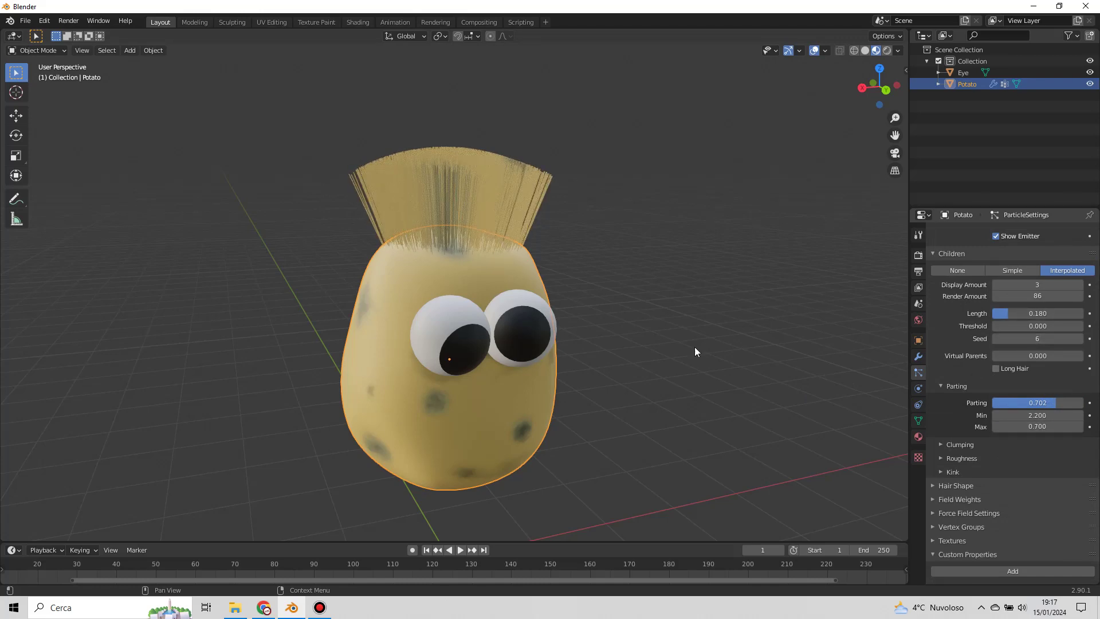
pyautogui.moveTo(695, 346); pyautogui.dragTo(651, 432, button='middle')
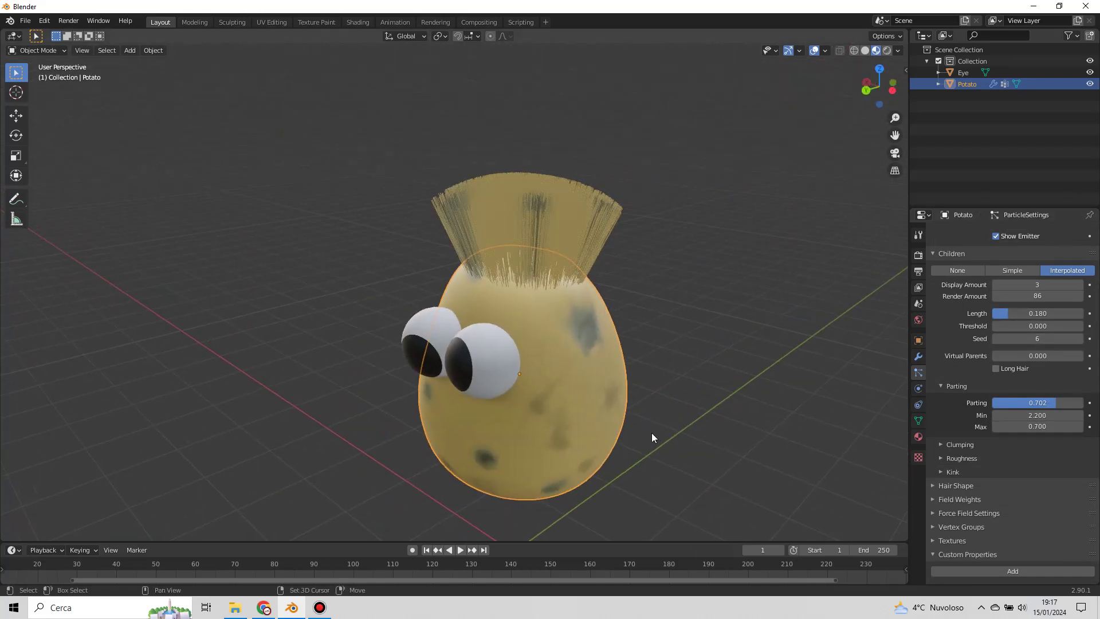
# Step: Set clump shape to -0.62 and roughen strands with uniform 0.588 and random 1.175
pyautogui.click(952, 446)
pyautogui.moveTo(1038, 440); pyautogui.dragTo(1025, 441)
pyautogui.click(952, 472)
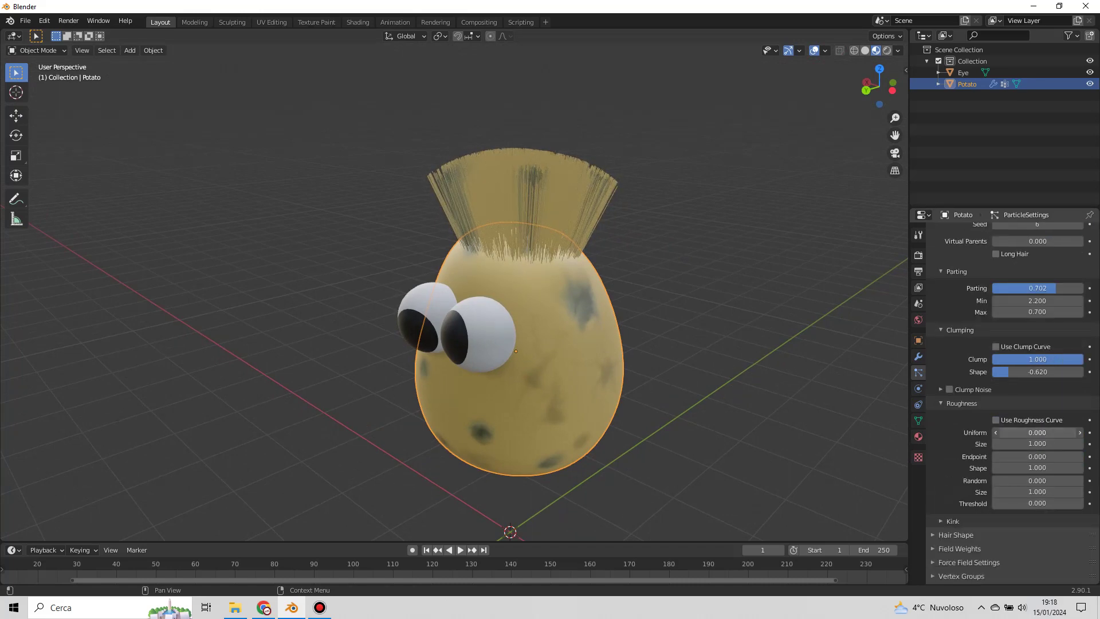
pyautogui.moveTo(549, 343); pyautogui.dragTo(596, 343, button='middle')
pyautogui.scroll(-3, 952, 447)
pyautogui.moveTo(1037, 444); pyautogui.dragTo(1045, 444)
pyautogui.moveTo(1037, 457)
pyautogui.mouseDown()
pyautogui.moveTo(1071, 481)
pyautogui.moveTo(1026, 481)
pyautogui.mouseUp()
pyautogui.moveTo(601, 405); pyautogui.dragTo(792, 364, button='middle')
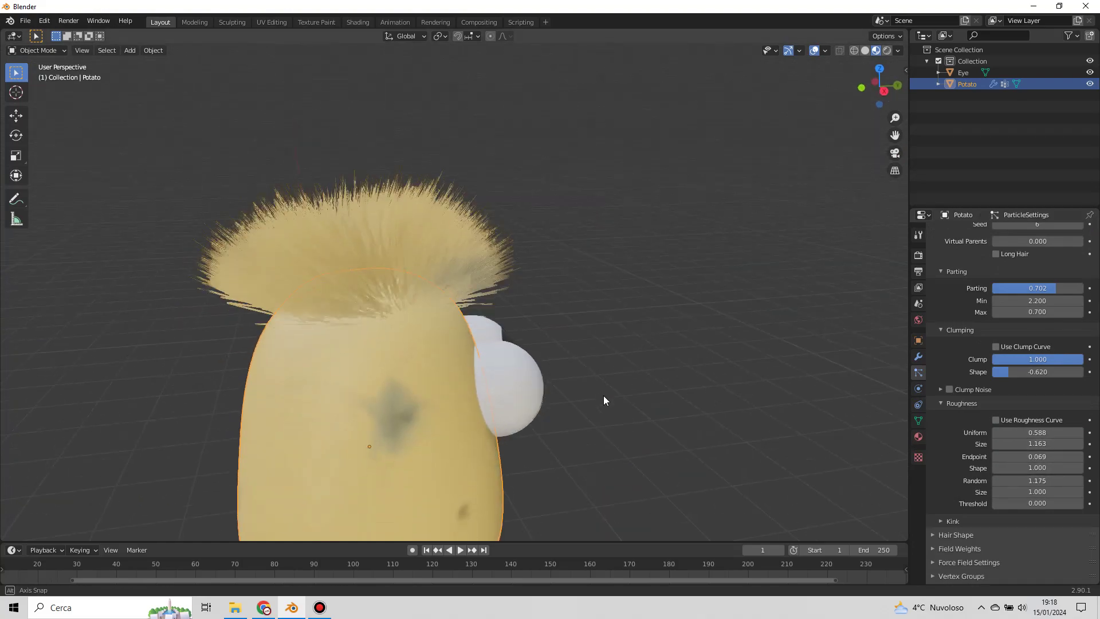
pyautogui.moveTo(1037, 492); pyautogui.dragTo(1054, 491)
pyautogui.moveTo(607, 344)
pyautogui.mouseDown(button='middle')
pyautogui.moveTo(682, 347)
pyautogui.moveTo(569, 326)
pyautogui.moveTo(162, 135)
pyautogui.moveTo(464, 307)
pyautogui.moveTo(688, 324)
pyautogui.mouseUp(button='middle')
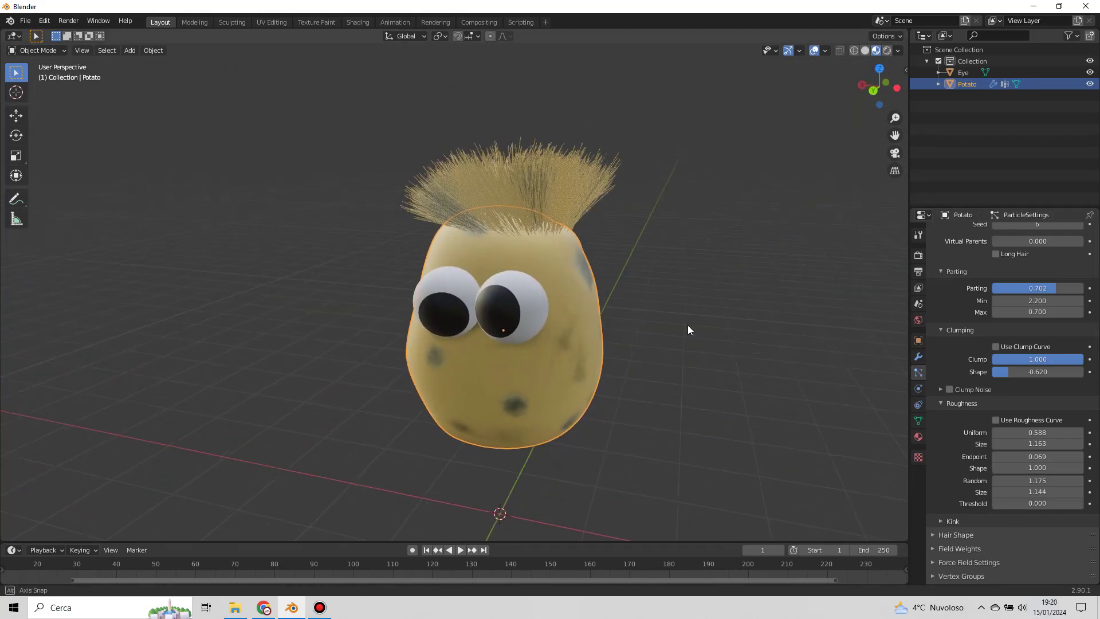
# Step: Export the potato as Mr_Potato.fbx to the Desktop
pyautogui.click(25, 21)
pyautogui.moveTo(45, 187)
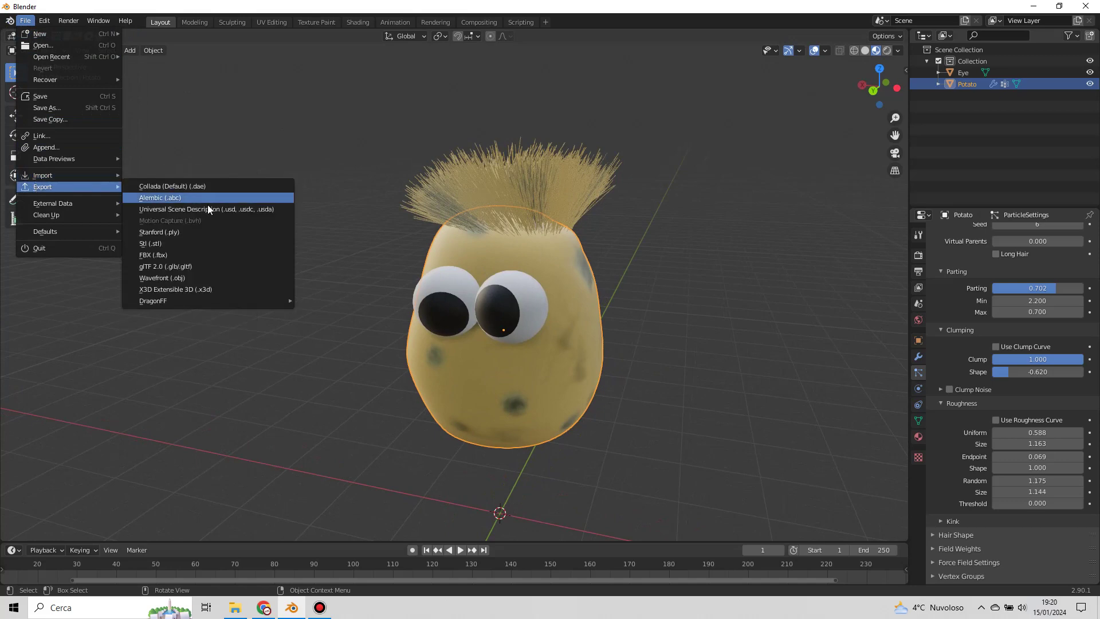
pyautogui.click(252, 255)
pyautogui.click(189, 185)
pyautogui.click(343, 566)
pyautogui.write('Mr_Potato.fbx')
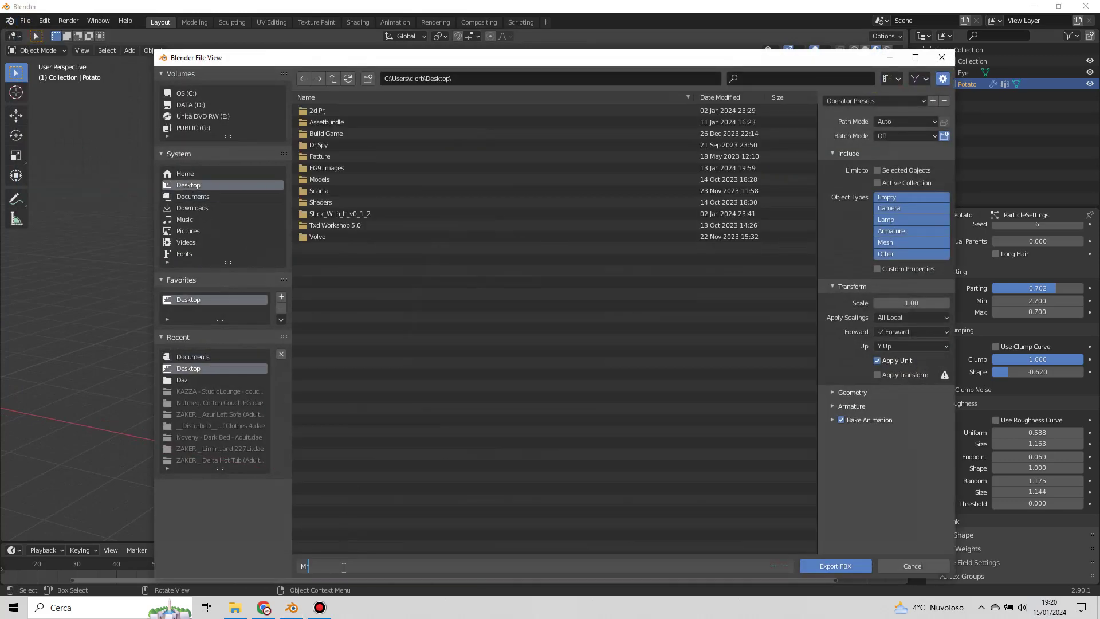
pyautogui.click(834, 566)
# Step: Export the hair as an Alembic file, Mr_Potato_Hair.abc, to the Desktop
pyautogui.click(27, 23)
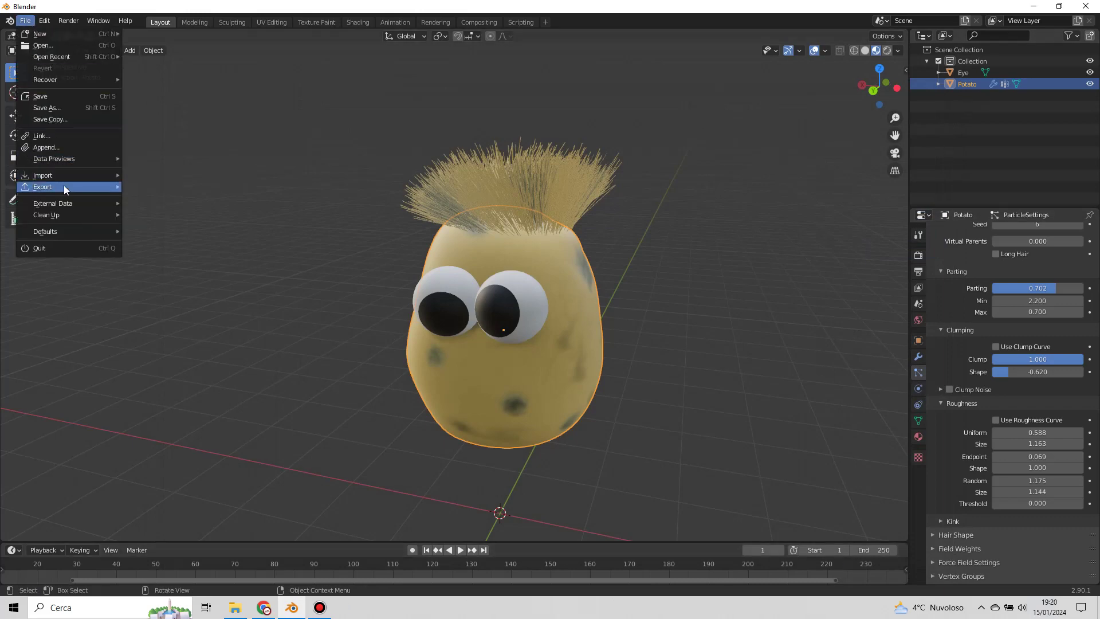
pyautogui.moveTo(63, 186)
pyautogui.click(178, 197)
pyautogui.click(178, 189)
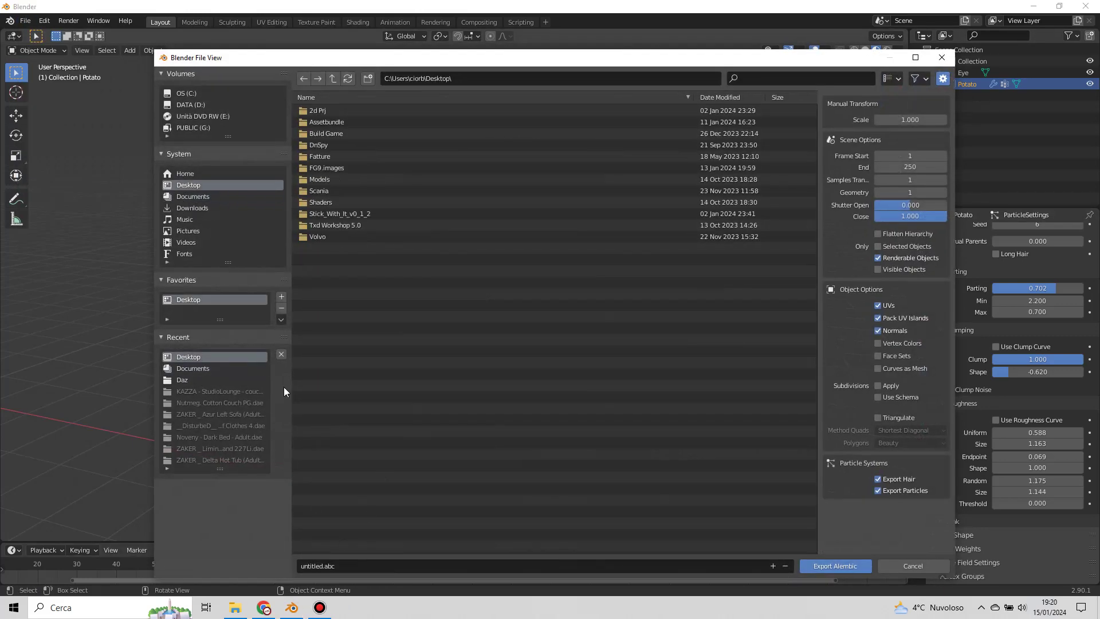
pyautogui.click(350, 566)
pyautogui.write('Mr_Potato_Hair')
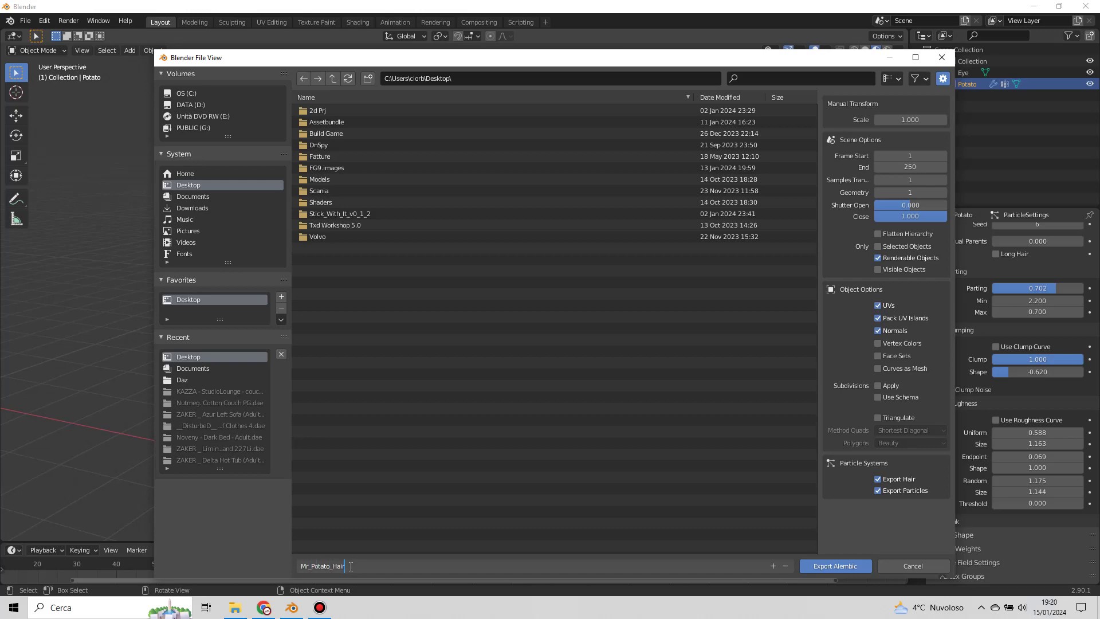
pyautogui.click(832, 566)
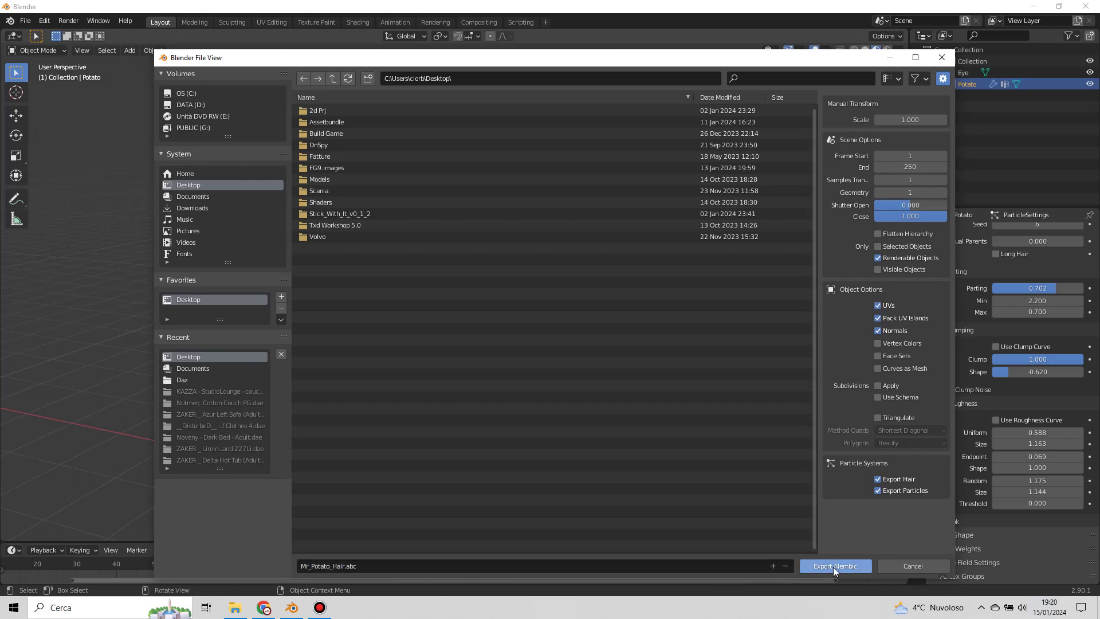
pyautogui.click(848, 567)
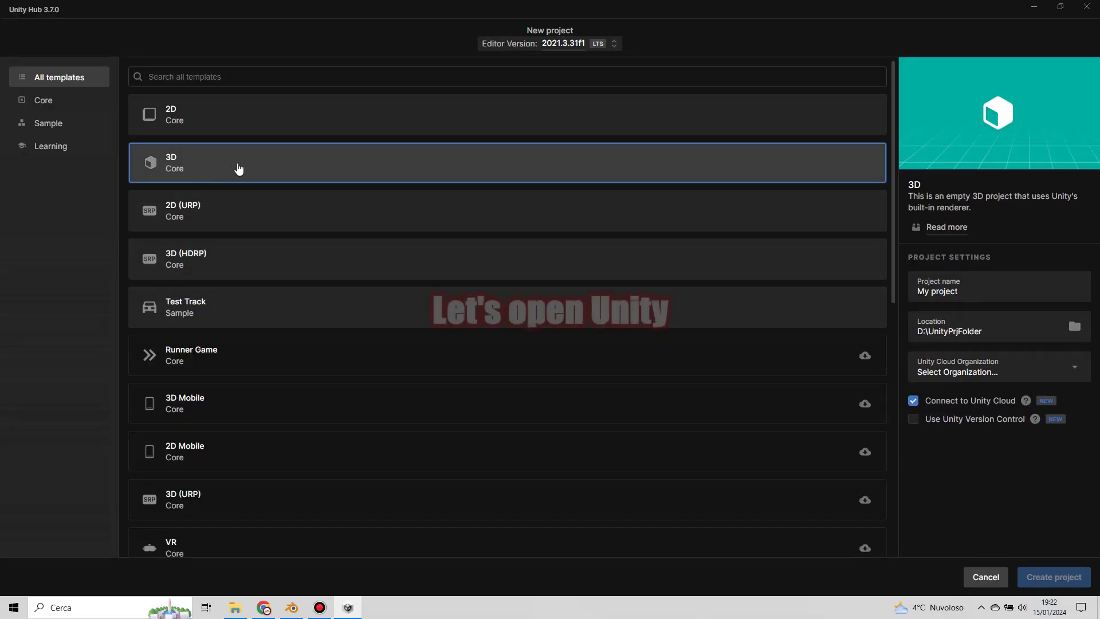
# Step: Name the new 3D Core project Mr_Potato, choose a cloud organization, and create it
pyautogui.click(990, 295)
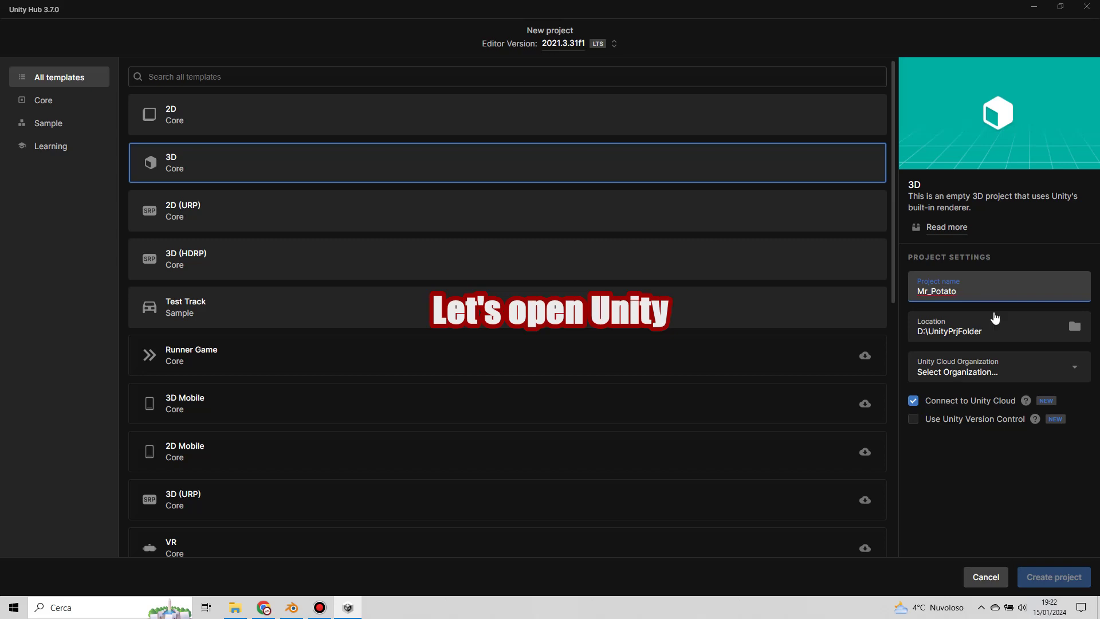
pyautogui.click(974, 368)
pyautogui.click(961, 393)
pyautogui.click(1057, 575)
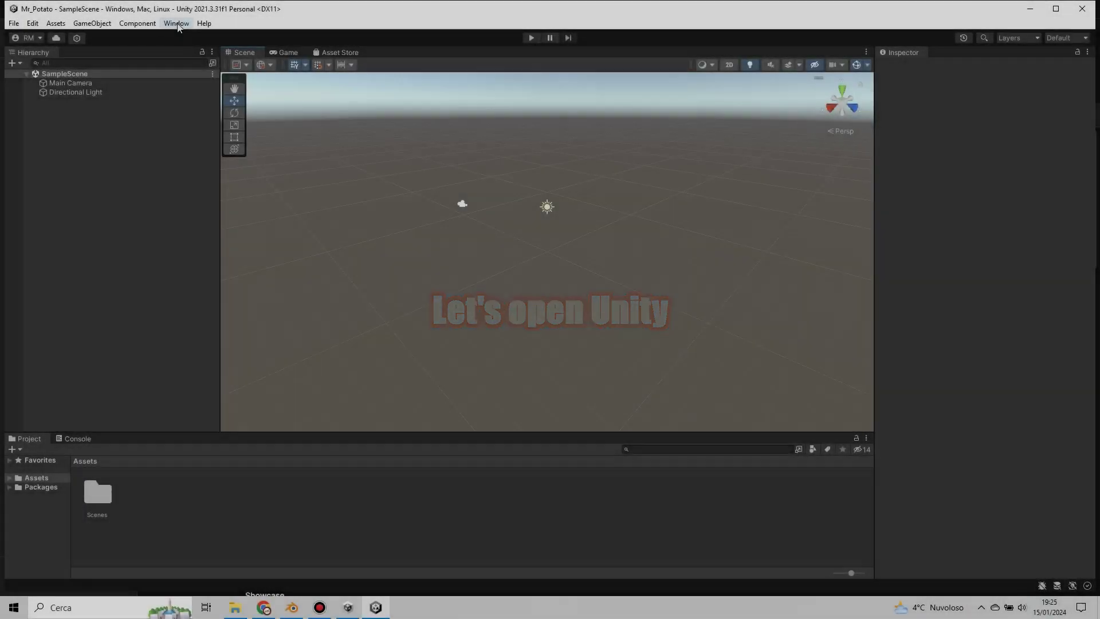
# Step: Install the Alembic package from the Unity Registry in the Package Manager
pyautogui.click(176, 23)
pyautogui.click(207, 142)
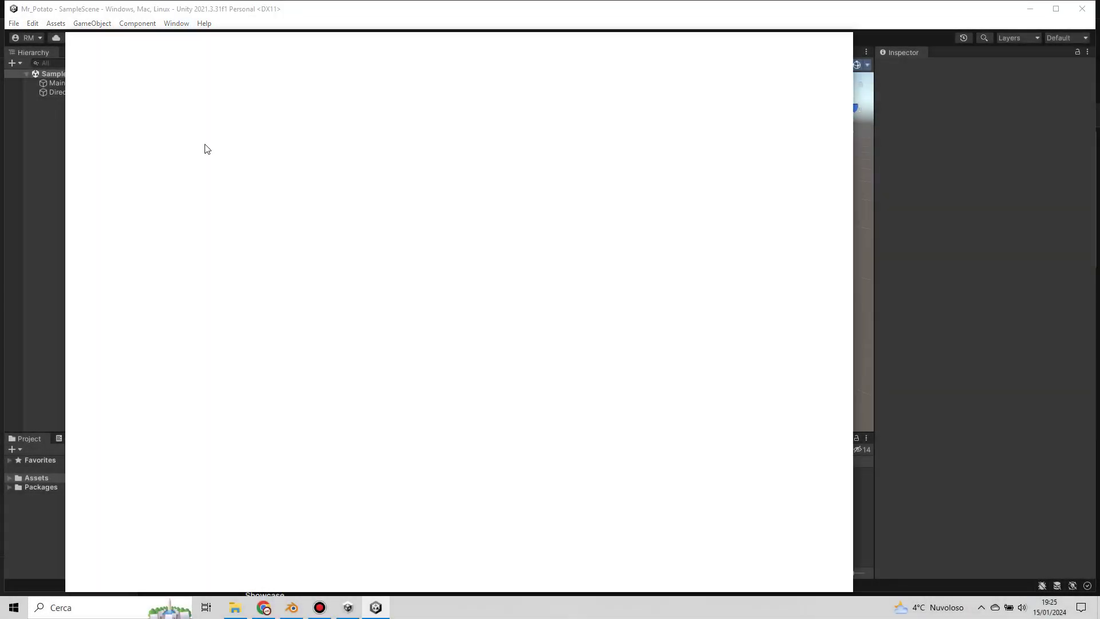
pyautogui.click(124, 50)
pyautogui.click(133, 64)
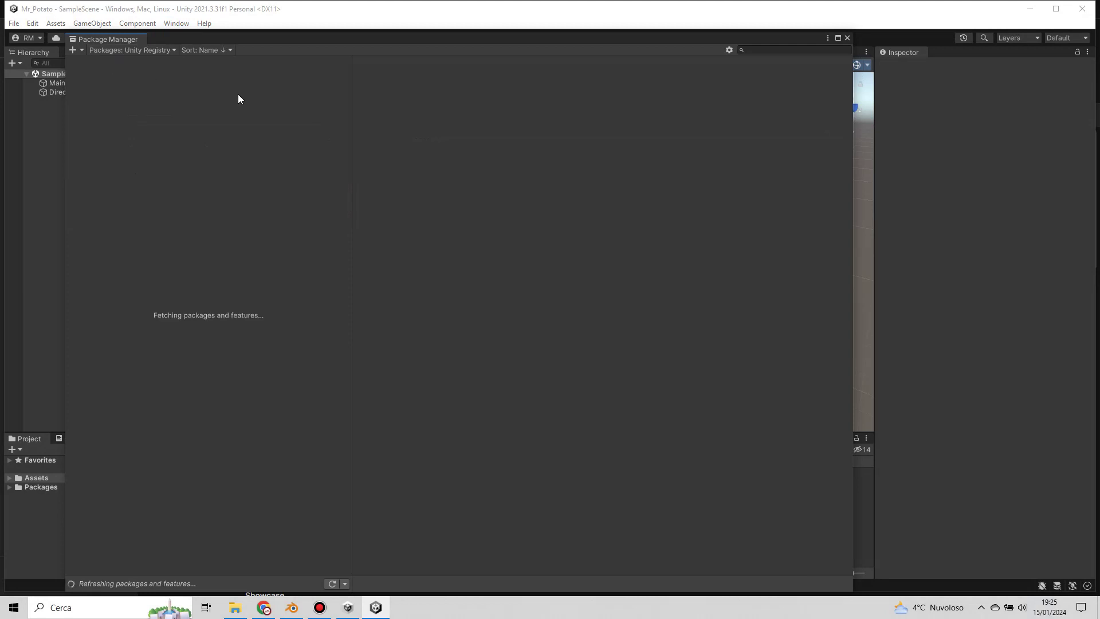
pyautogui.scroll(-3, 98, 379)
pyautogui.click(81, 360)
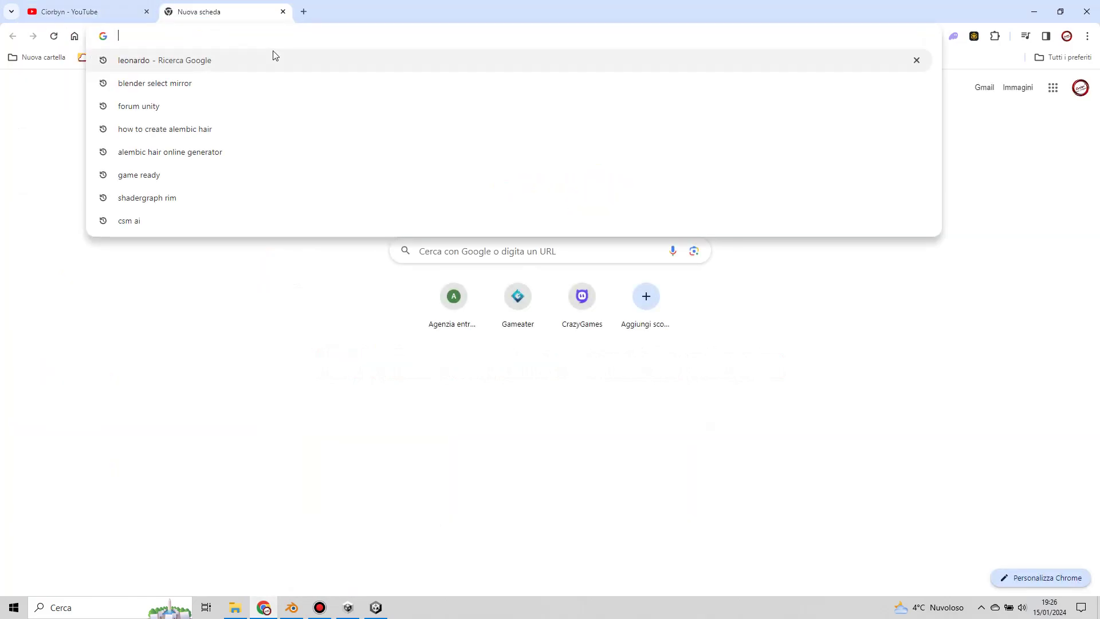
# Step: Search the web for 'Unity hair strand' and open the demoteam hair GitHub repository
pyautogui.write('Unity hair strand')
pyautogui.press('Return')
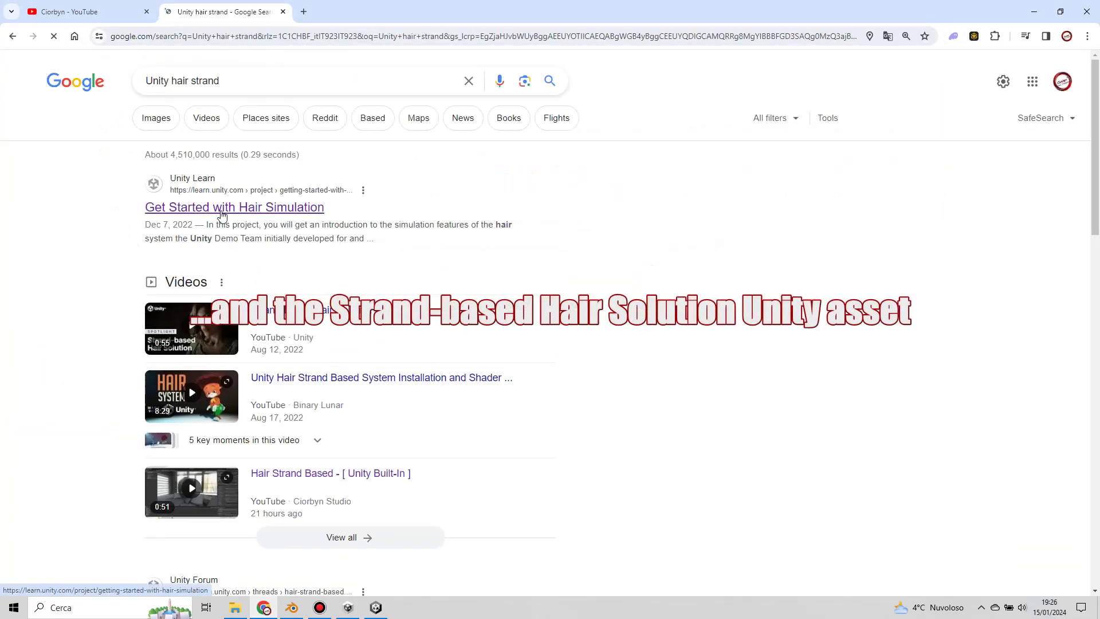
pyautogui.scroll(-7, 224, 215)
pyautogui.click(240, 300)
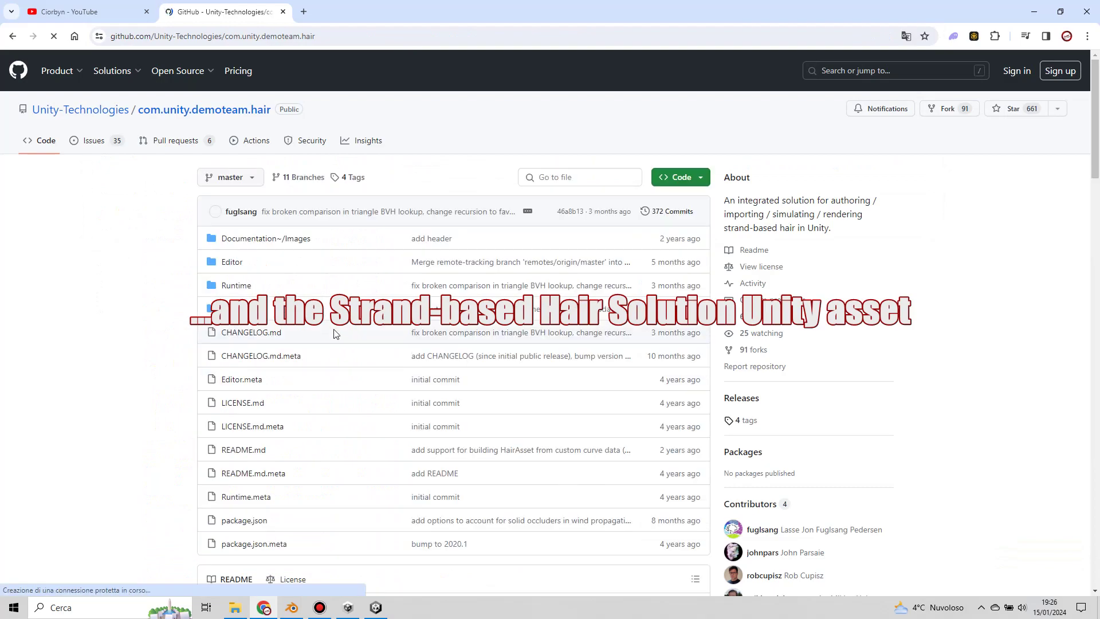
pyautogui.scroll(-10, 453, 321)
pyautogui.scroll(-10, 452, 321)
pyautogui.scroll(-10, 453, 321)
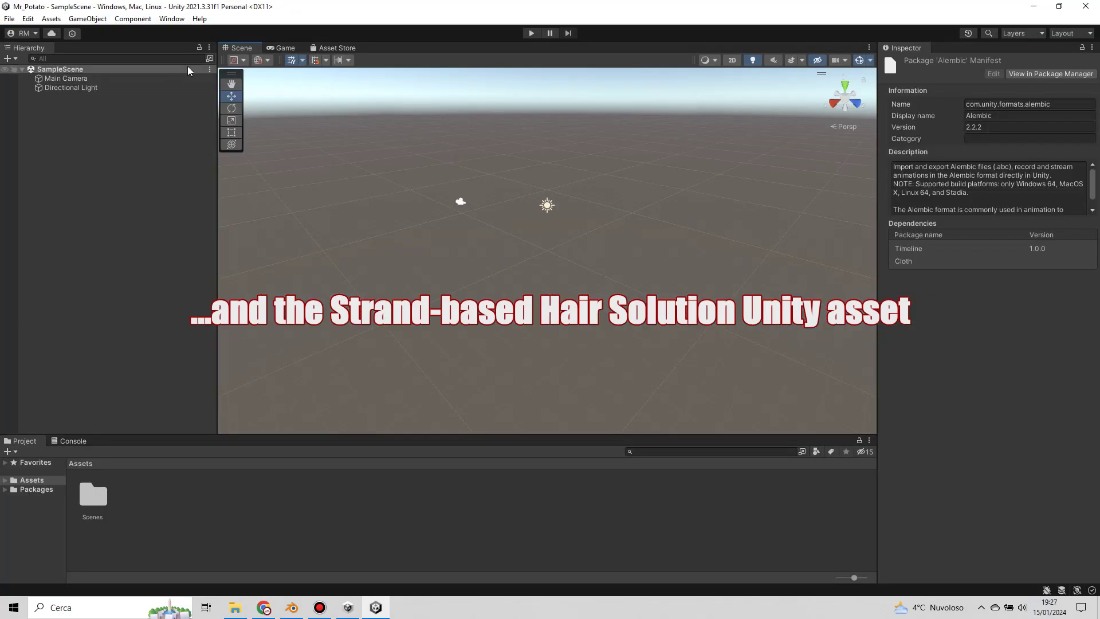
# Step: Add the Demo Team Hair System package from its git URL and close the Package Manager
pyautogui.click(171, 18)
pyautogui.click(202, 141)
pyautogui.click(75, 50)
pyautogui.click(115, 85)
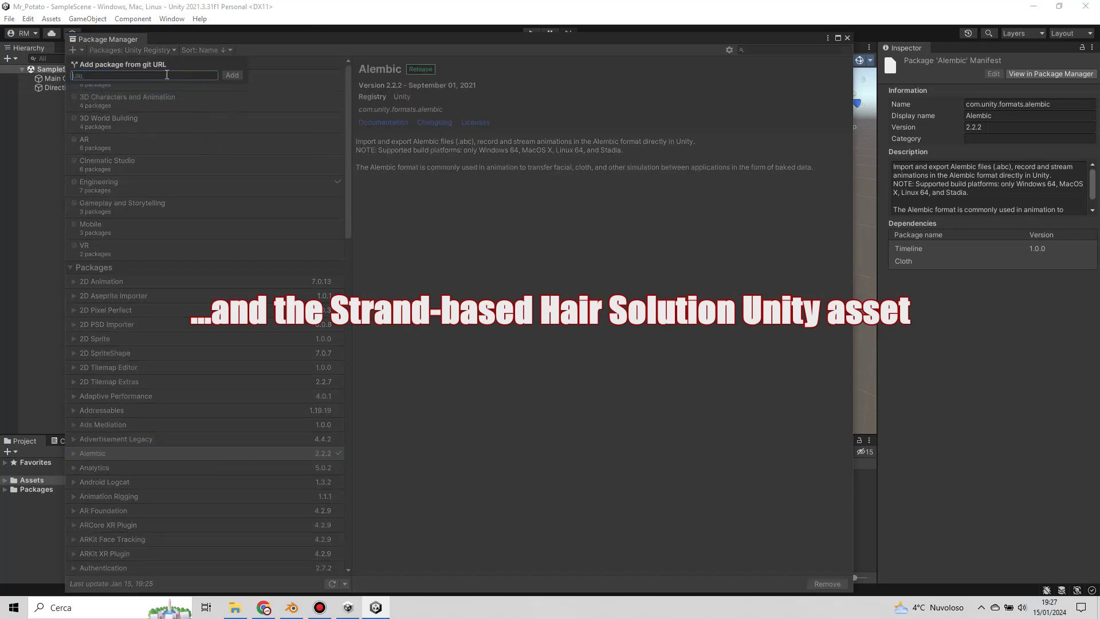
pyautogui.click(232, 75)
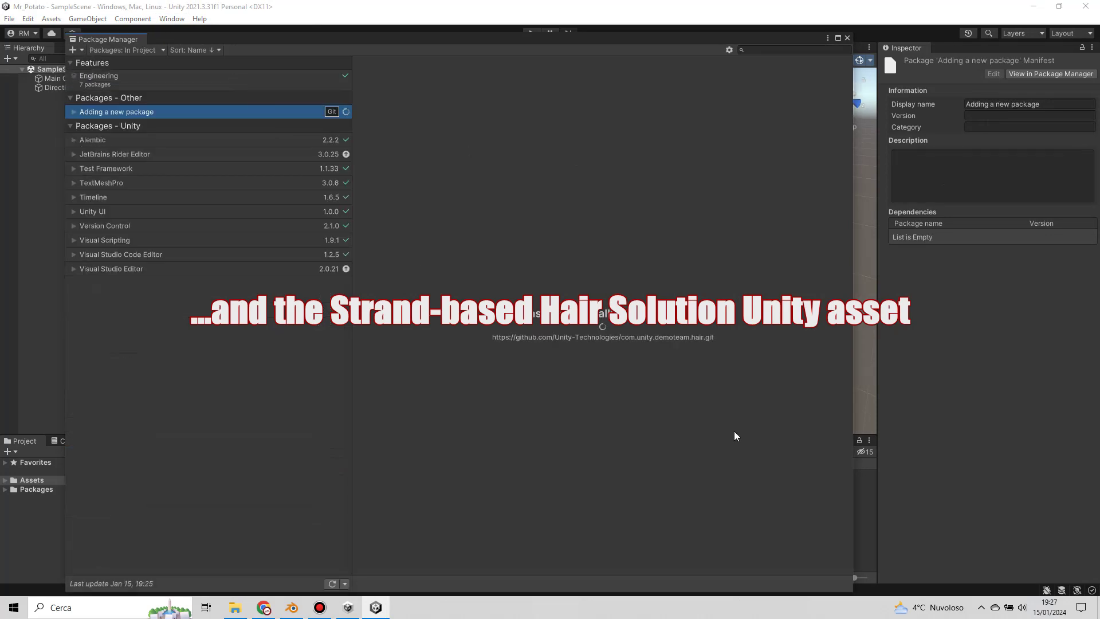
pyautogui.click(847, 37)
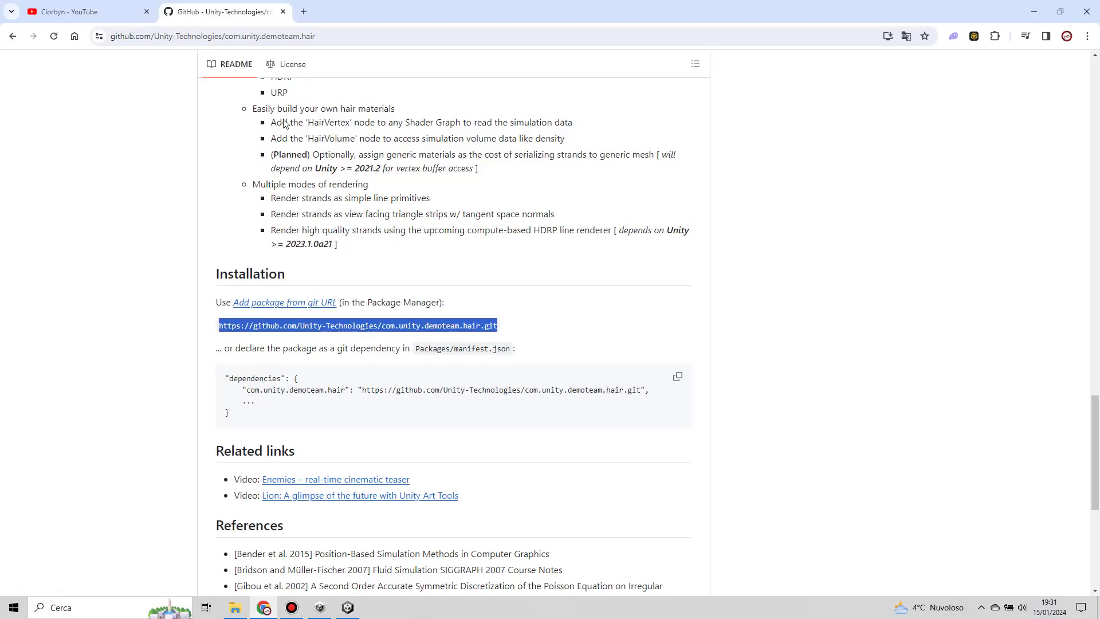
pyautogui.click(304, 11)
# Step: Go to polyhaven.com and filter the HDRIs to Outdoor > Nature
pyautogui.write('polyhaven.com')
pyautogui.press('Return')
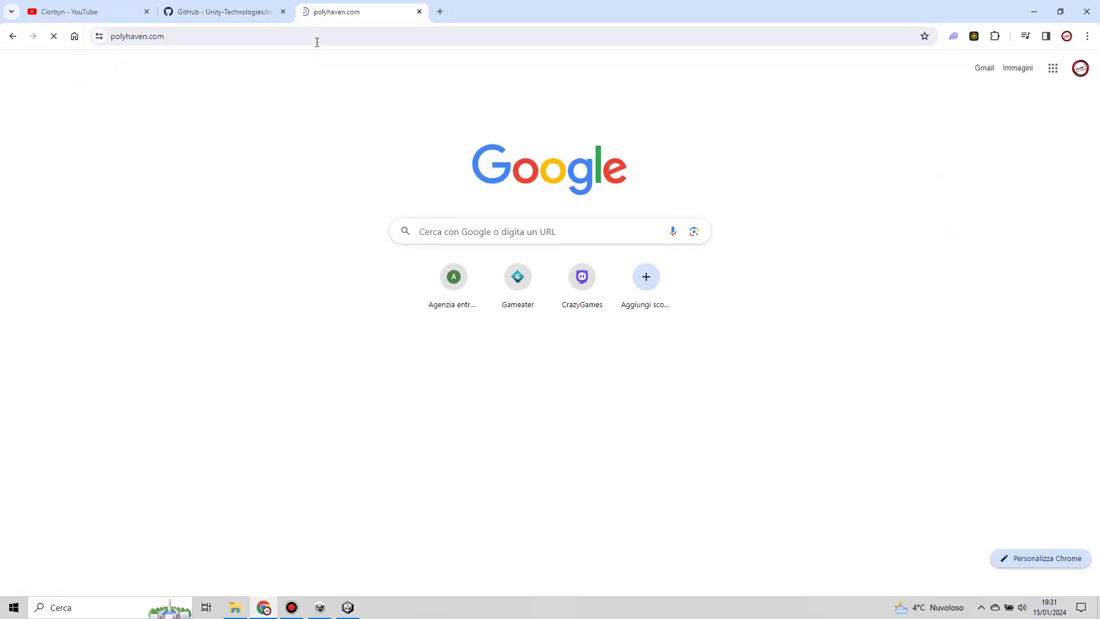
pyautogui.moveTo(719, 66)
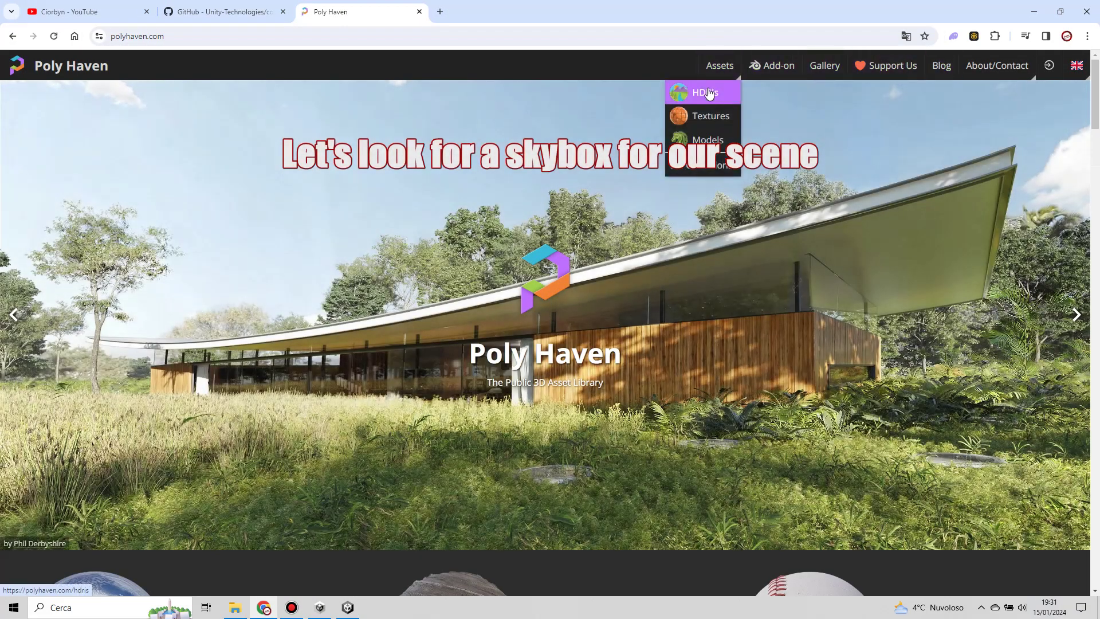
pyautogui.click(702, 91)
pyautogui.click(34, 174)
pyautogui.click(32, 210)
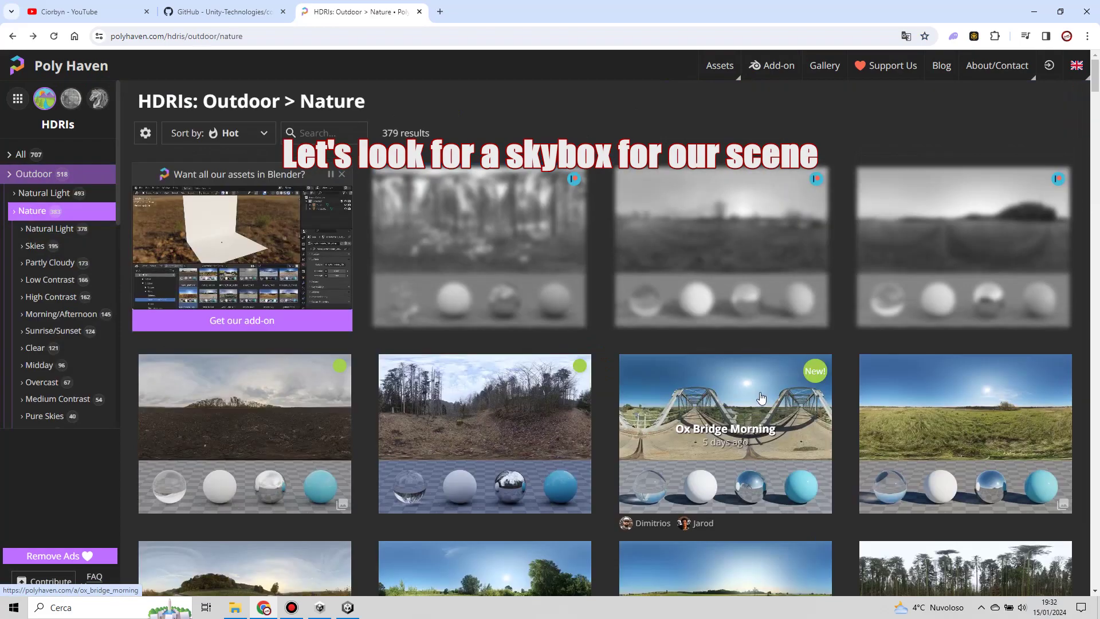
# Step: Open the Scythian Tombs 2 HDRI and download its 4K HDR file
pyautogui.scroll(-5, 762, 395)
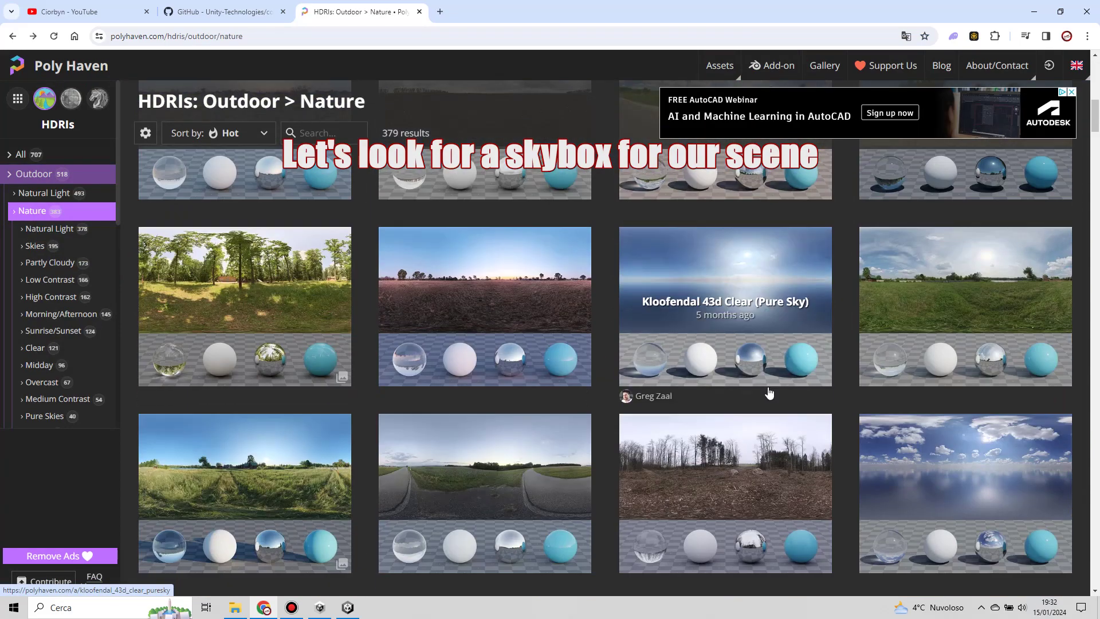
pyautogui.scroll(-5, 764, 389)
pyautogui.scroll(-5, 745, 390)
pyautogui.scroll(-5, 694, 396)
pyautogui.click(694, 398)
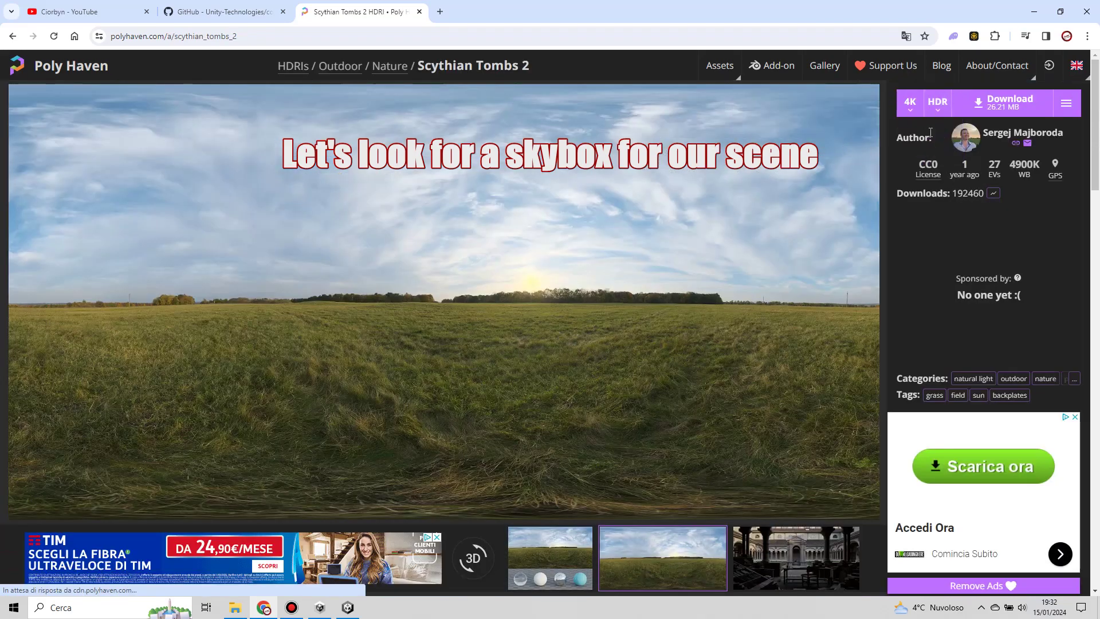
pyautogui.click(981, 108)
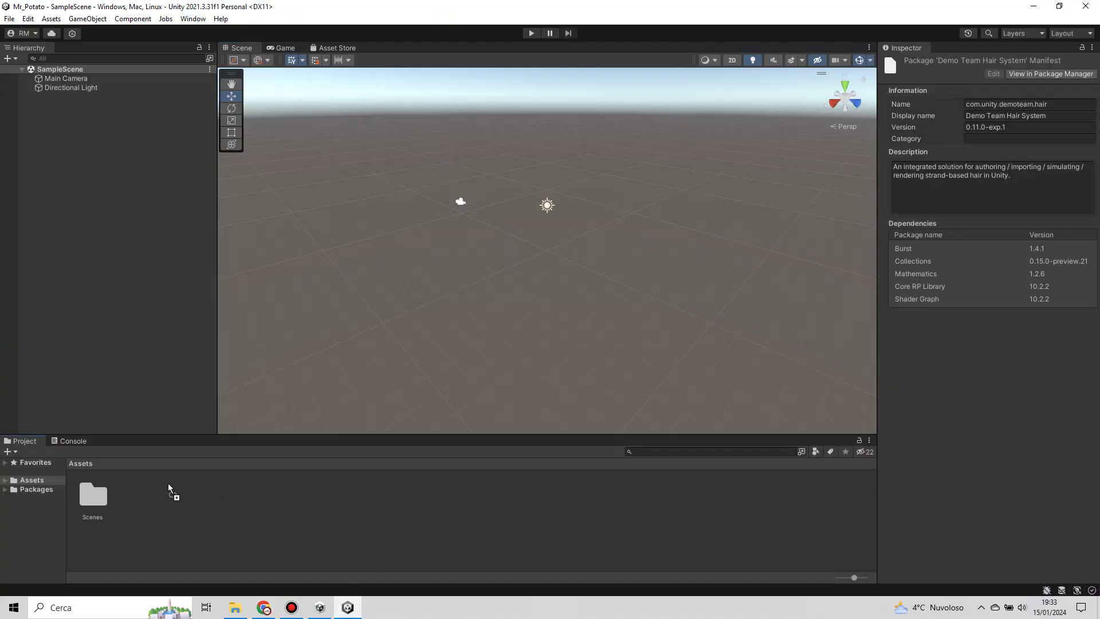
# Step: Create a Cubemaps folder in Assets and move the Scythian Tombs HDRI into it
pyautogui.click(32, 480)
pyautogui.rightClick(255, 499)
pyautogui.moveTo(344, 196)
pyautogui.click(471, 16)
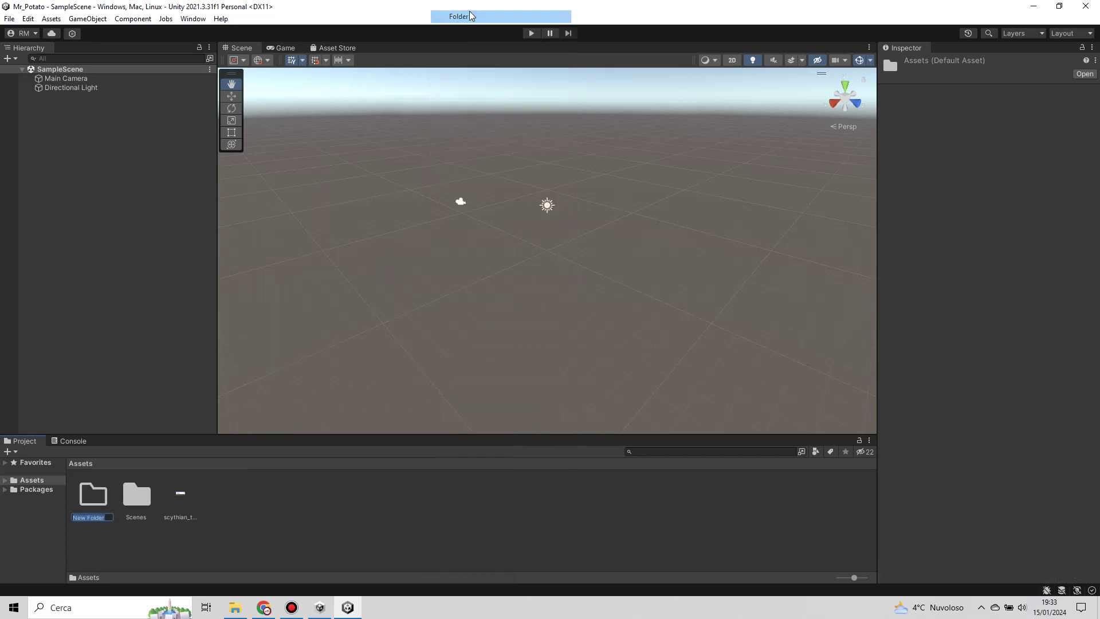
pyautogui.write('Cubemaps')
pyautogui.press('Return')
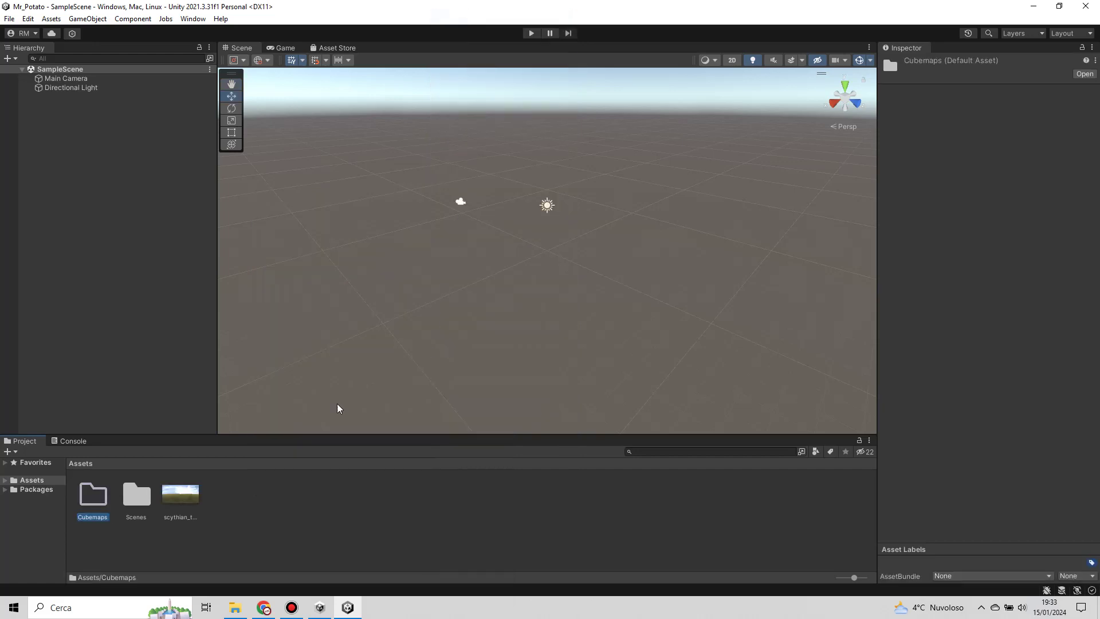
pyautogui.moveTo(181, 494); pyautogui.dragTo(94, 494)
pyautogui.doubleClick(94, 494)
# Step: Set the HDRI's Texture Shape to Cube and Max Size to 4096
pyautogui.click(983, 108)
pyautogui.click(995, 132)
pyautogui.click(1025, 354)
pyautogui.click(1024, 454)
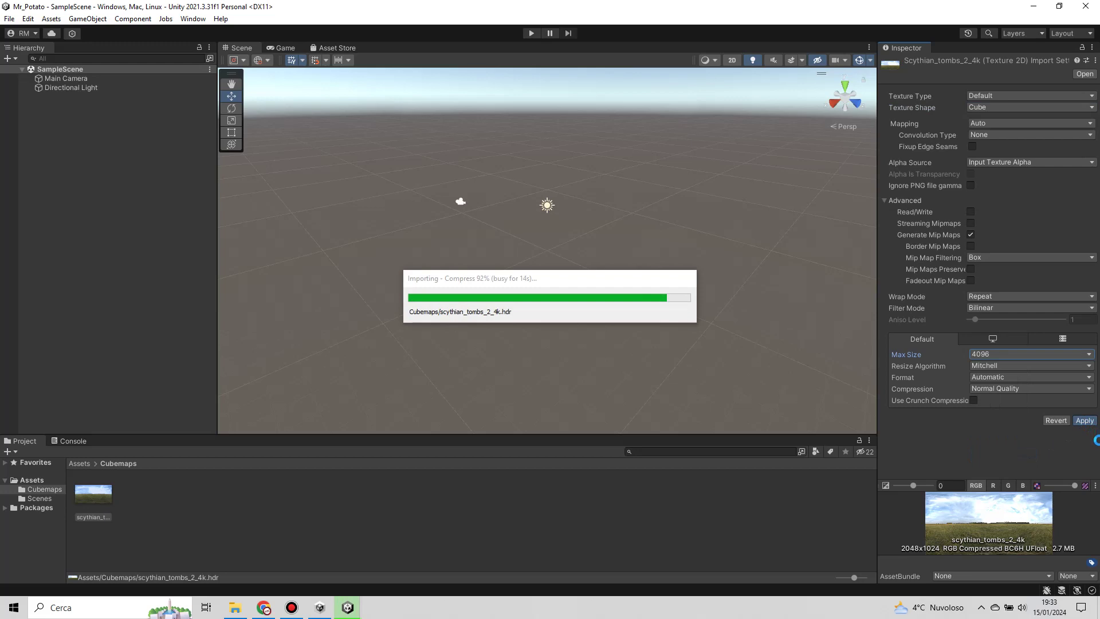
# Step: Create a material named Sky in Cubemaps using the Skybox/Cubemap shader
pyautogui.rightClick(187, 492)
pyautogui.moveTo(249, 202)
pyautogui.click(416, 302)
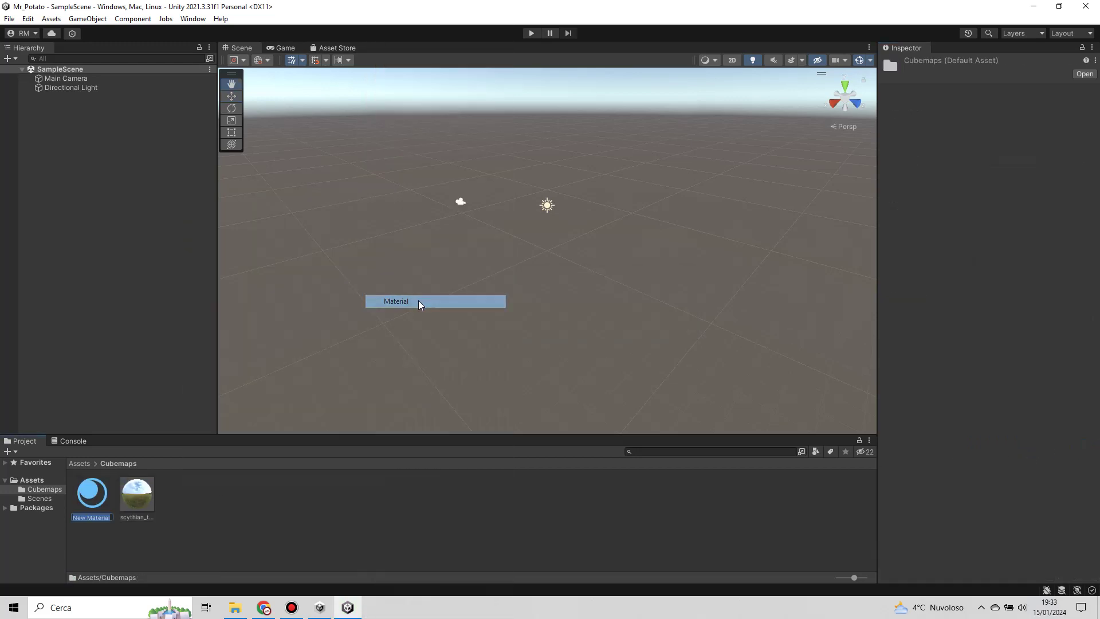
pyautogui.write('Sky')
pyautogui.press('Return')
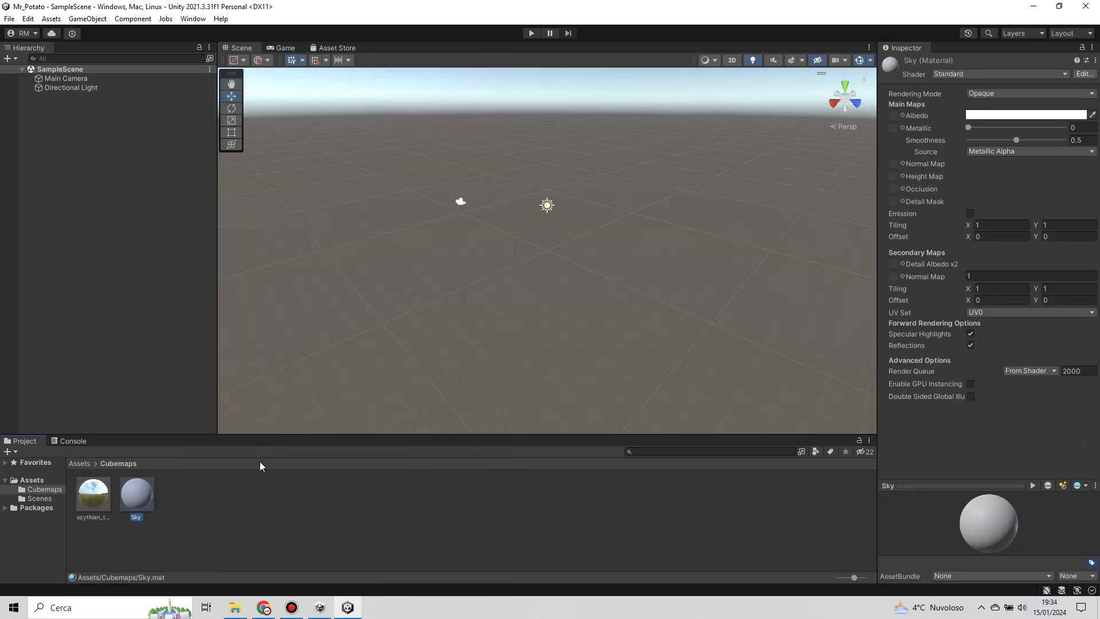
pyautogui.click(1019, 73)
pyautogui.click(974, 198)
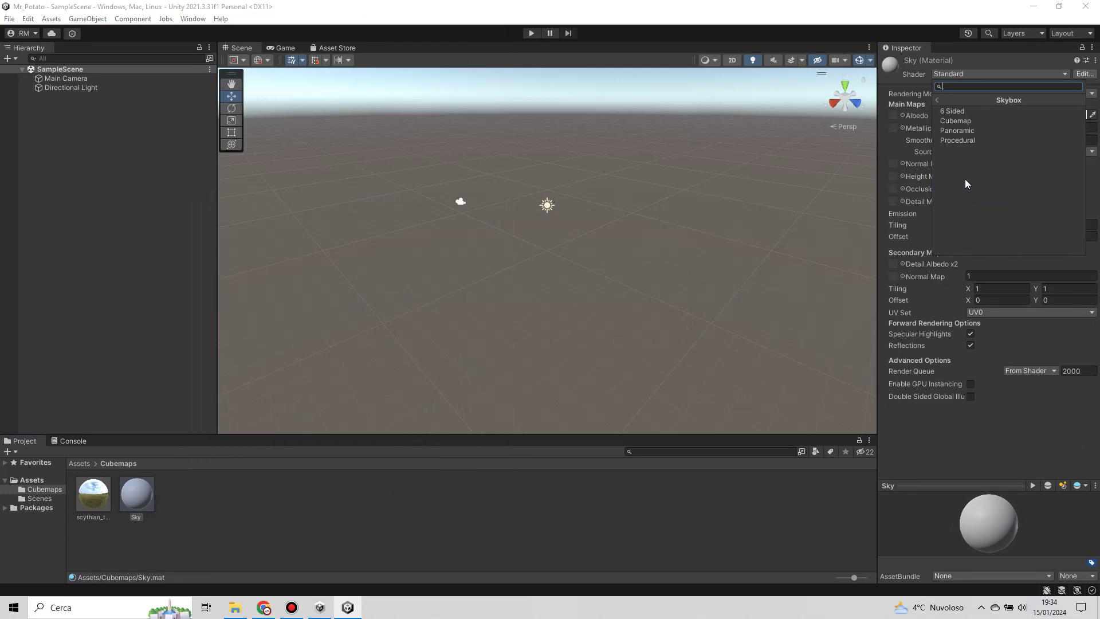
pyautogui.click(958, 122)
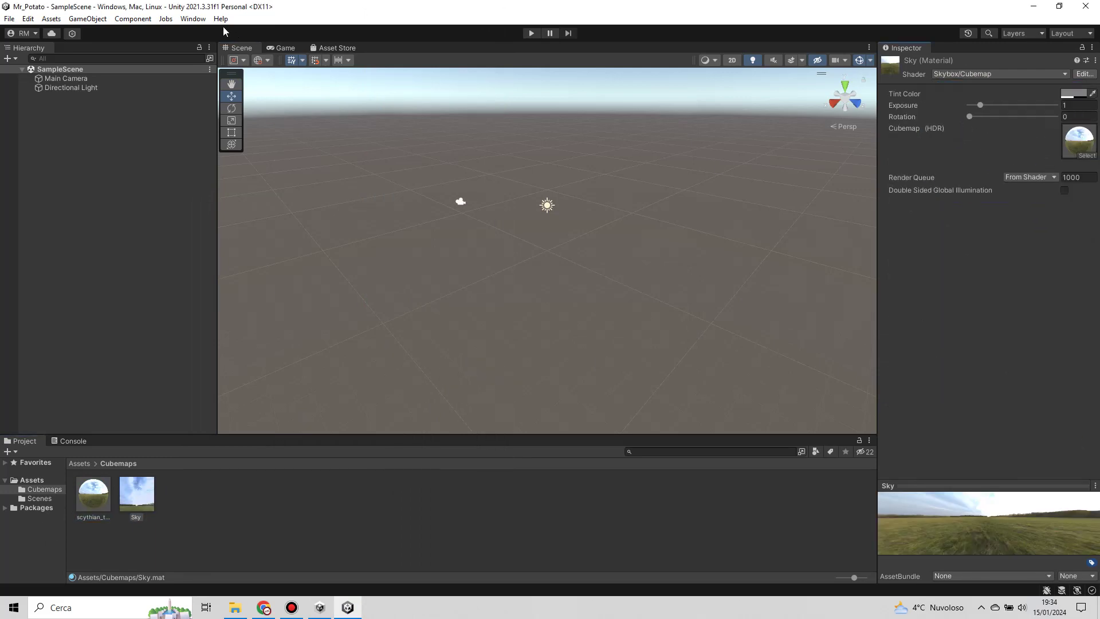
# Step: Assign the Sky material as the skybox in Lighting > Environment
pyautogui.click(193, 18)
pyautogui.moveTo(246, 218)
pyautogui.click(363, 219)
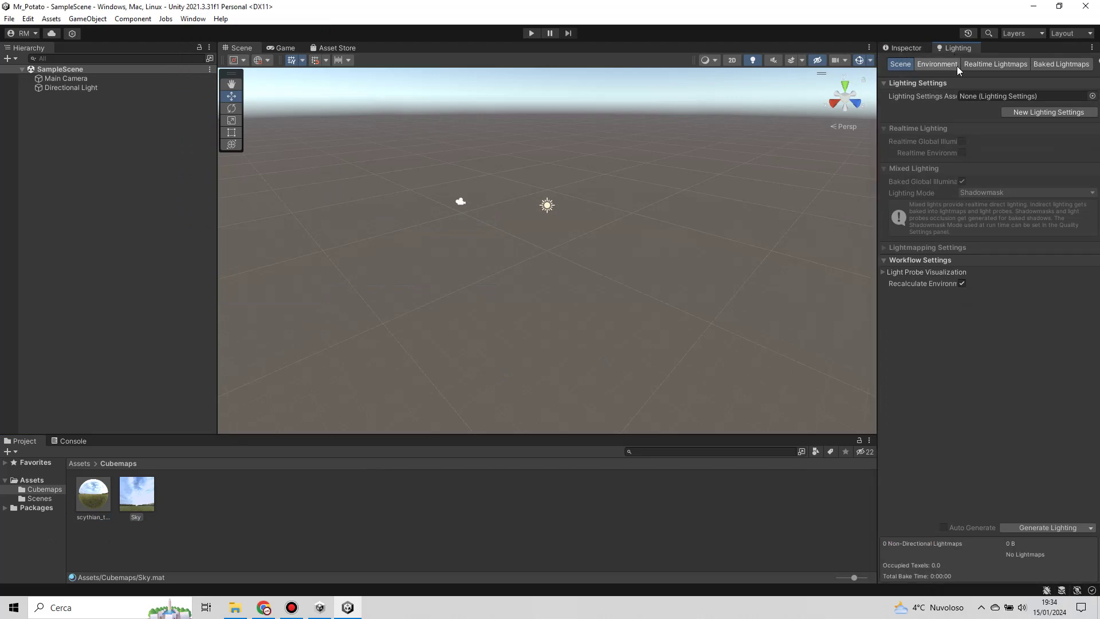
pyautogui.click(953, 62)
pyautogui.moveTo(946, 159); pyautogui.dragTo(996, 96)
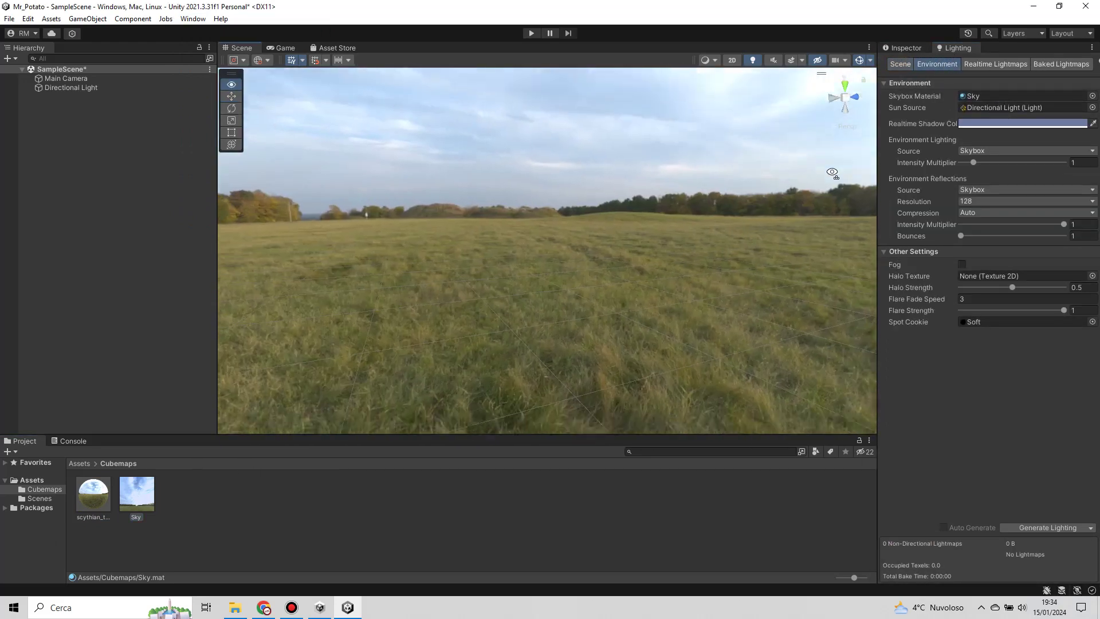
# Step: Create a 3D Models folder containing a Mr_Potato folder for the imported model
pyautogui.click(31, 480)
pyautogui.rightClick(133, 469)
pyautogui.moveTo(252, 210)
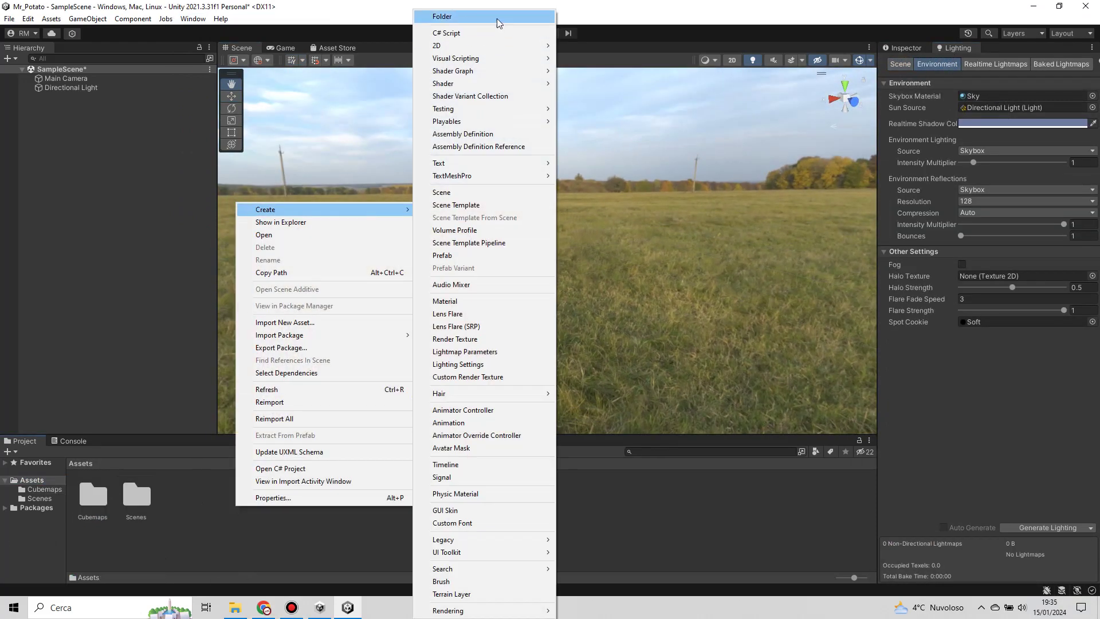
pyautogui.click(470, 14)
pyautogui.write('3D Models')
pyautogui.press('Return')
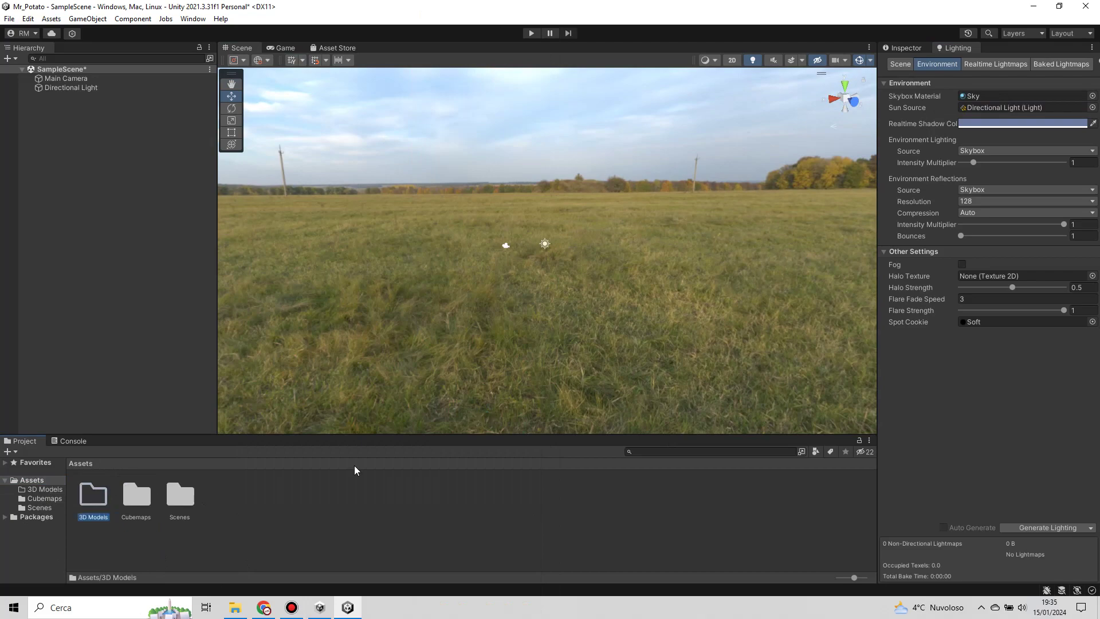
pyautogui.press('Return')
pyautogui.rightClick(204, 507)
pyautogui.moveTo(273, 208)
pyautogui.click(414, 16)
pyautogui.write('Mr')
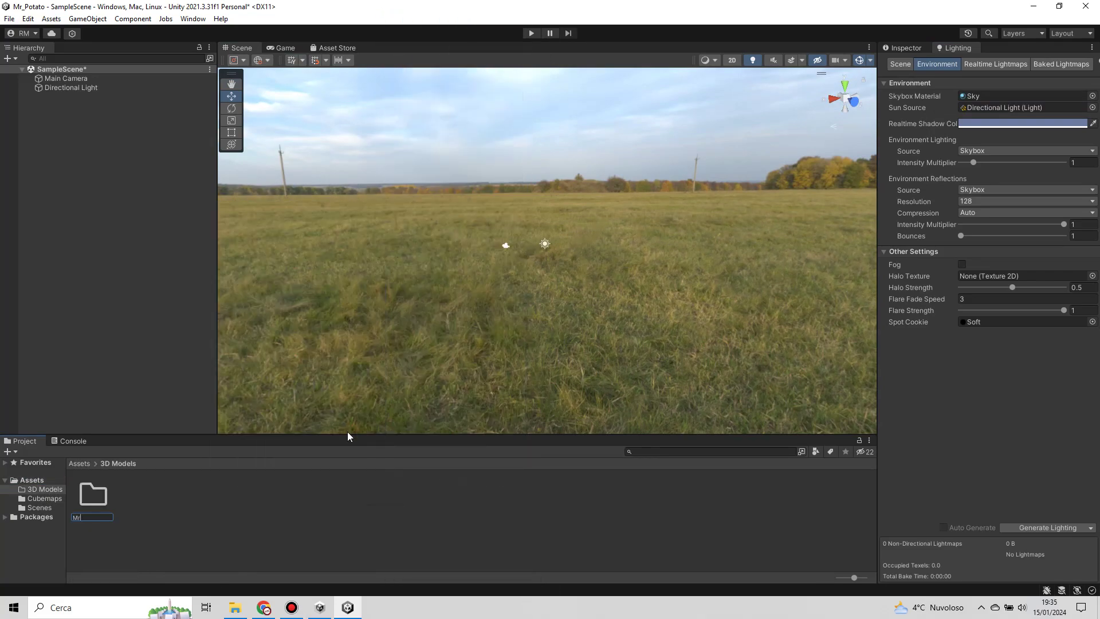
pyautogui.doubleClick(92, 494)
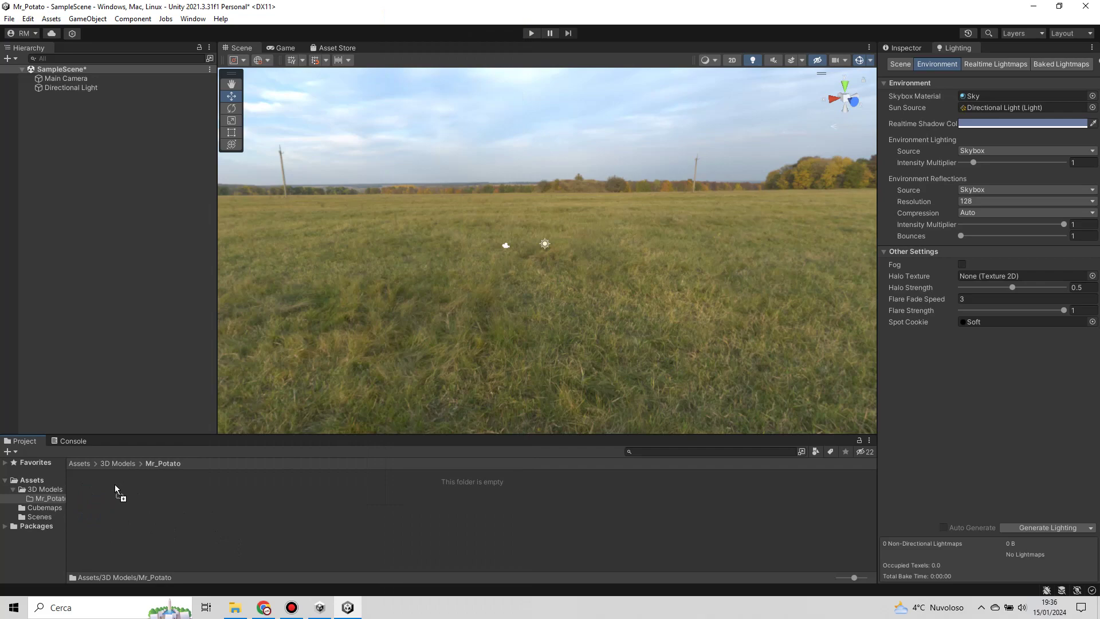
# Step: Enable Legacy Blend Shape Normals and import tangents in the Mr_Potato model settings
pyautogui.click(94, 498)
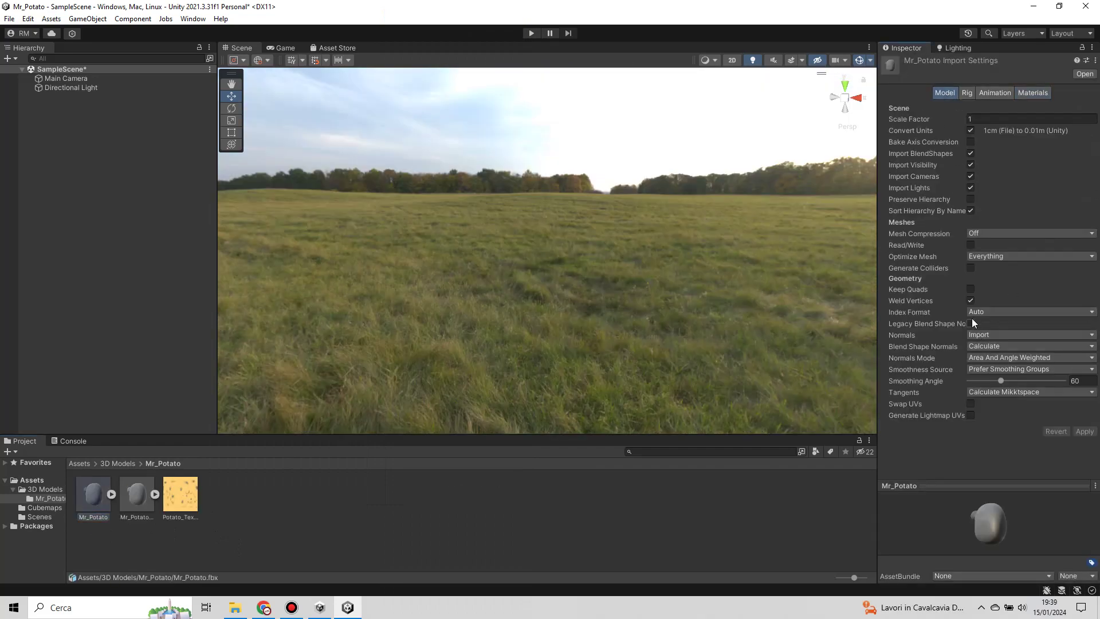
pyautogui.click(970, 323)
pyautogui.click(1030, 369)
pyautogui.click(985, 379)
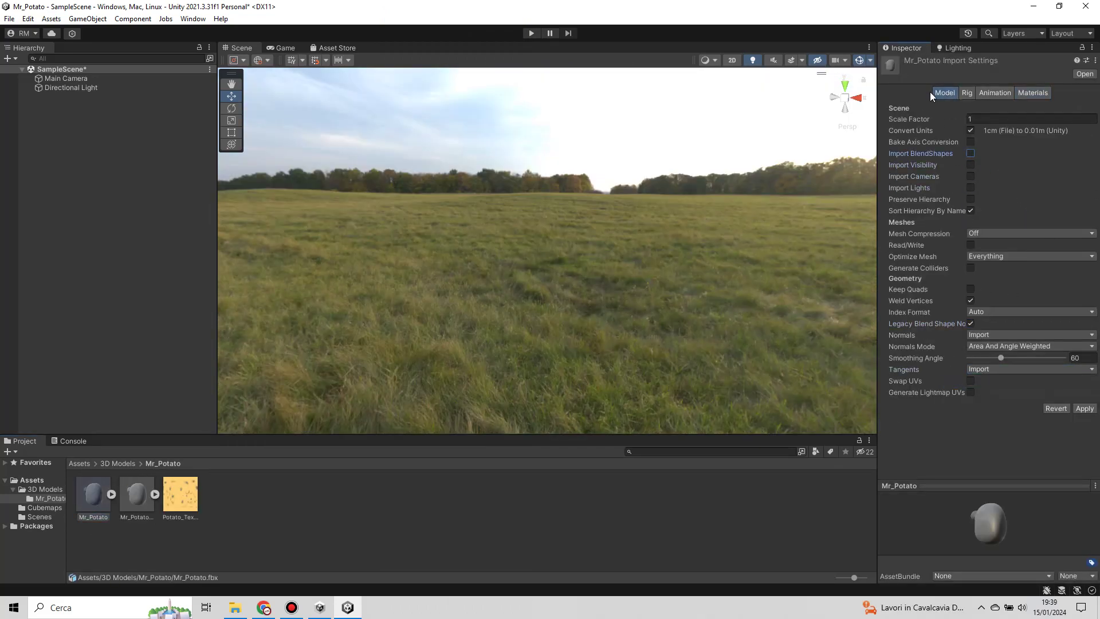
# Step: Set the model's Materials Location to Use External Materials (Legacy)
pyautogui.click(967, 92)
pyautogui.click(995, 92)
pyautogui.click(1032, 92)
pyautogui.click(985, 119)
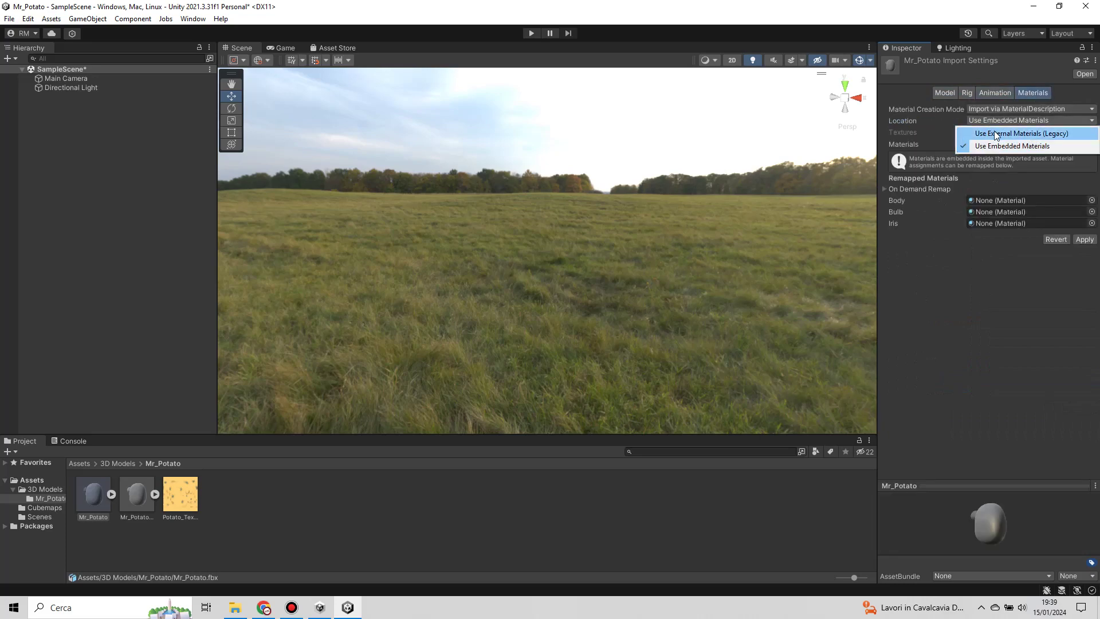
pyautogui.click(995, 133)
# Step: Drag Mr_Potato into the Hierarchy and frame it in the Scene view
pyautogui.moveTo(90, 232); pyautogui.dragTo(93, 383)
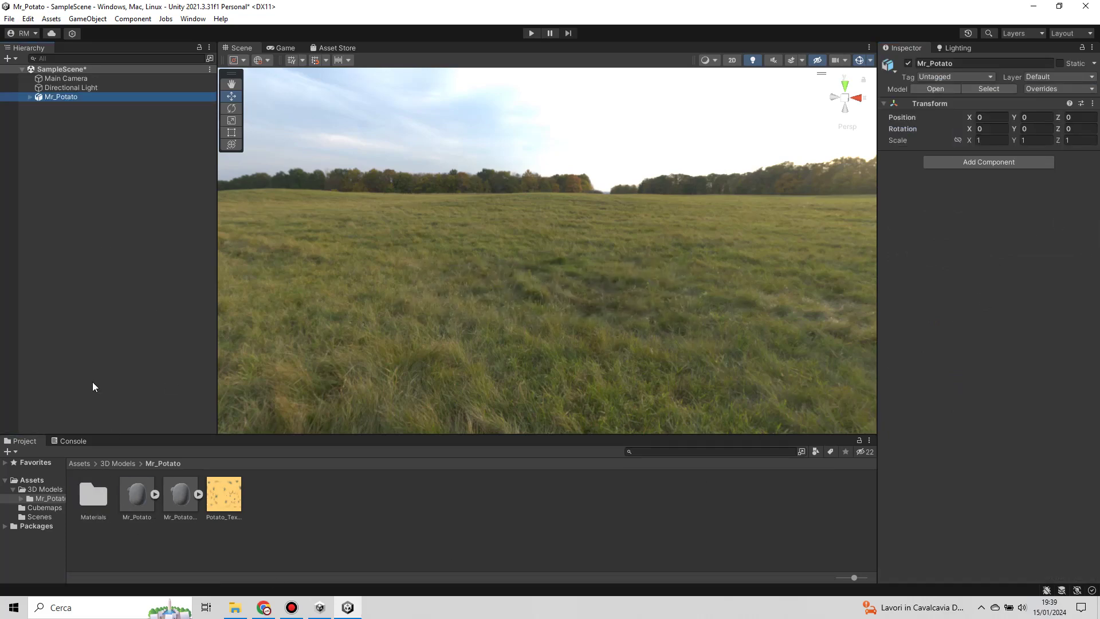
pyautogui.doubleClick(47, 99)
pyautogui.moveTo(638, 269); pyautogui.dragTo(417, 328, button='right')
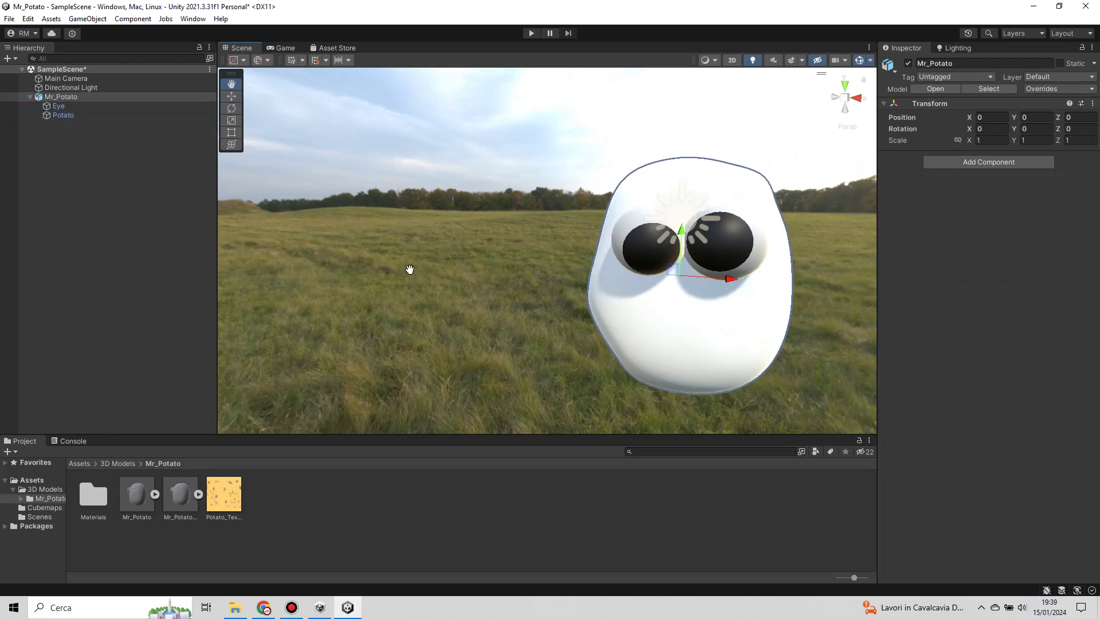
pyautogui.click(869, 61)
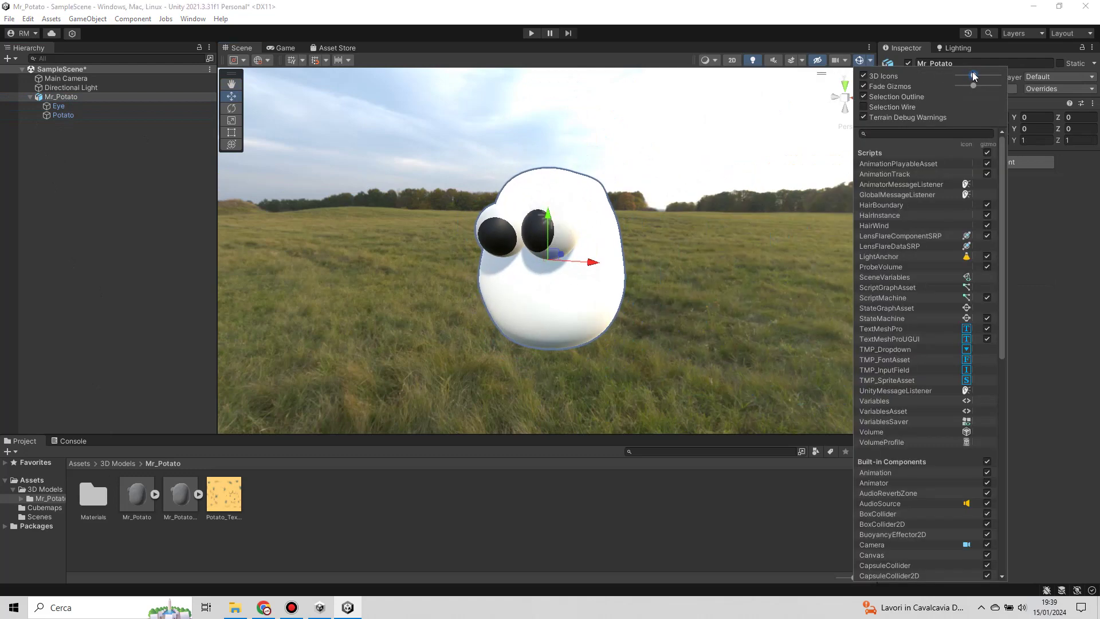
pyautogui.click(806, 87)
# Step: Make the extracted Iris material much glossier
pyautogui.doubleClick(95, 503)
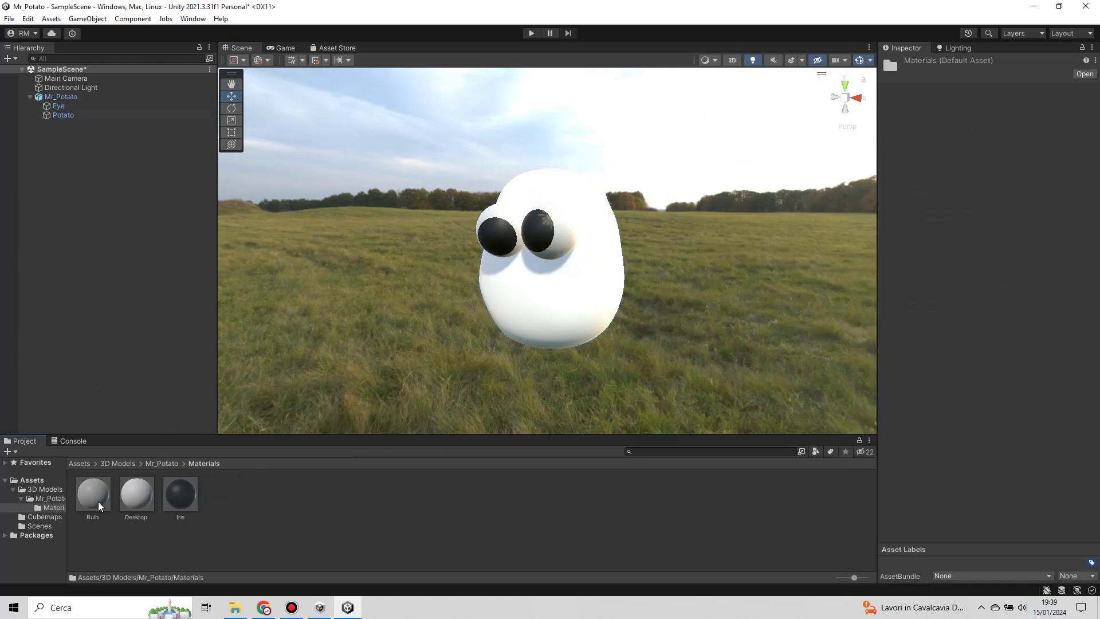
pyautogui.click(180, 494)
pyautogui.moveTo(1016, 140); pyautogui.dragTo(1063, 140)
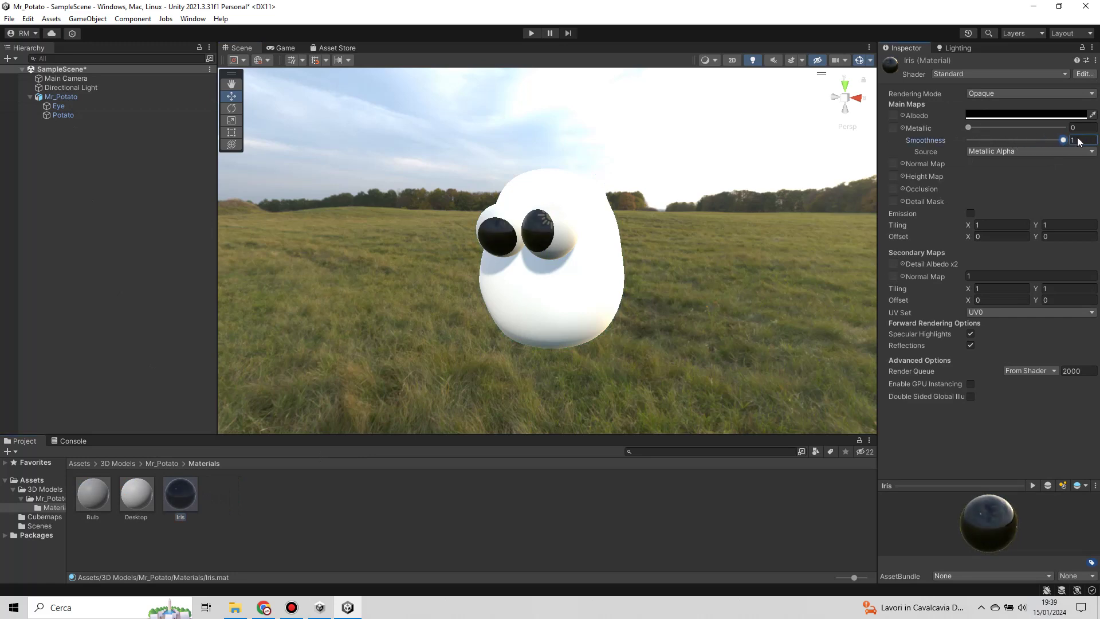
# Step: Rename the Desktop material to Body
pyautogui.click(94, 492)
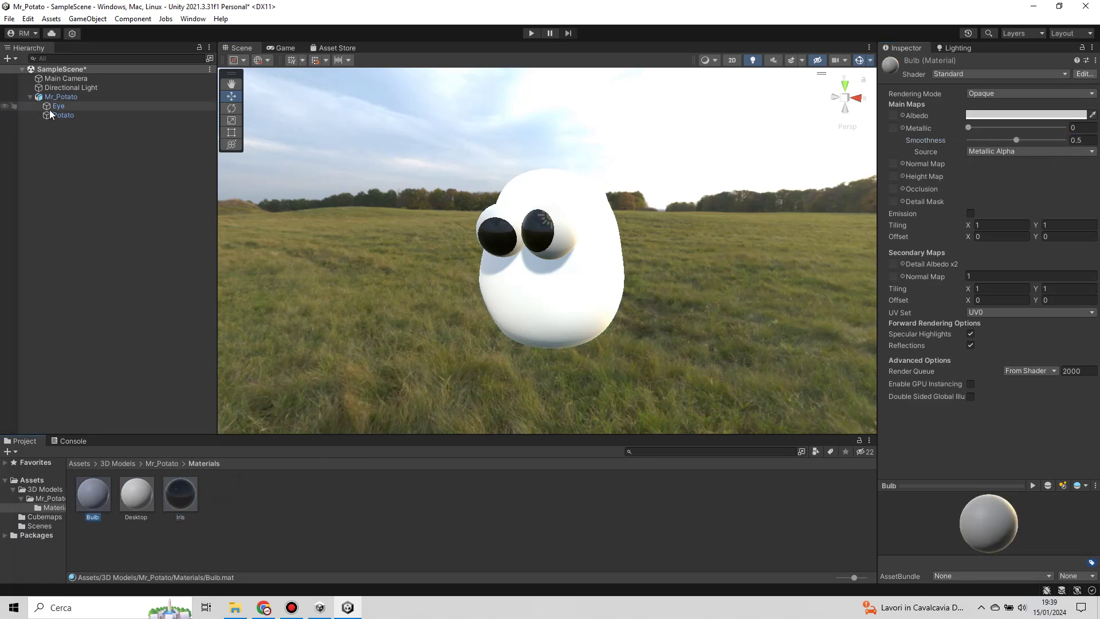
pyautogui.click(140, 494)
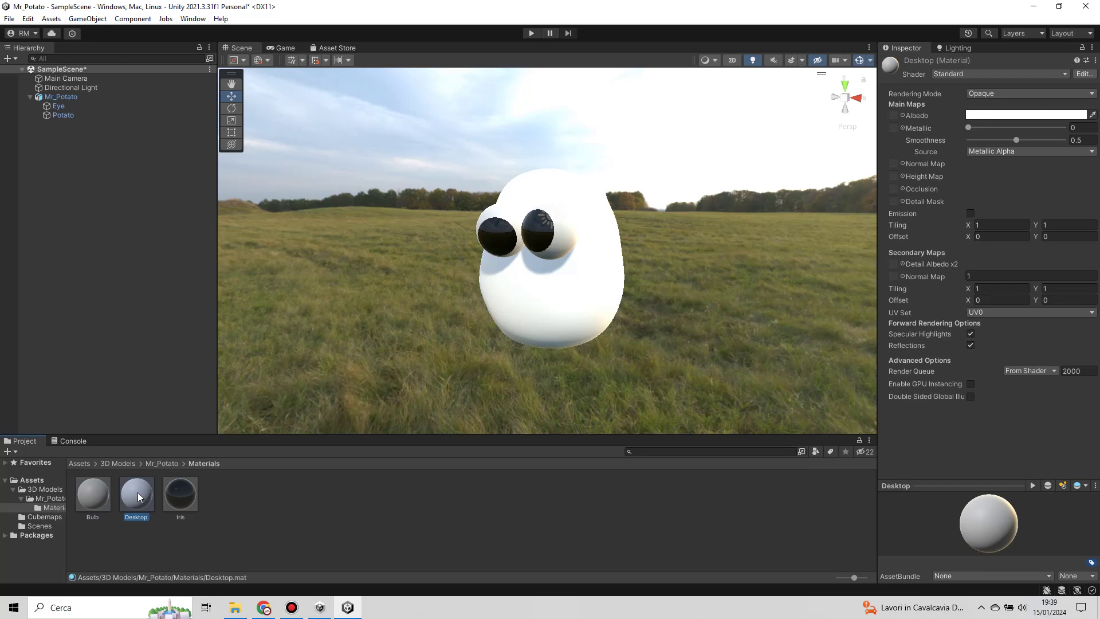
pyautogui.click(139, 517)
pyautogui.write('Body')
pyautogui.press('Return')
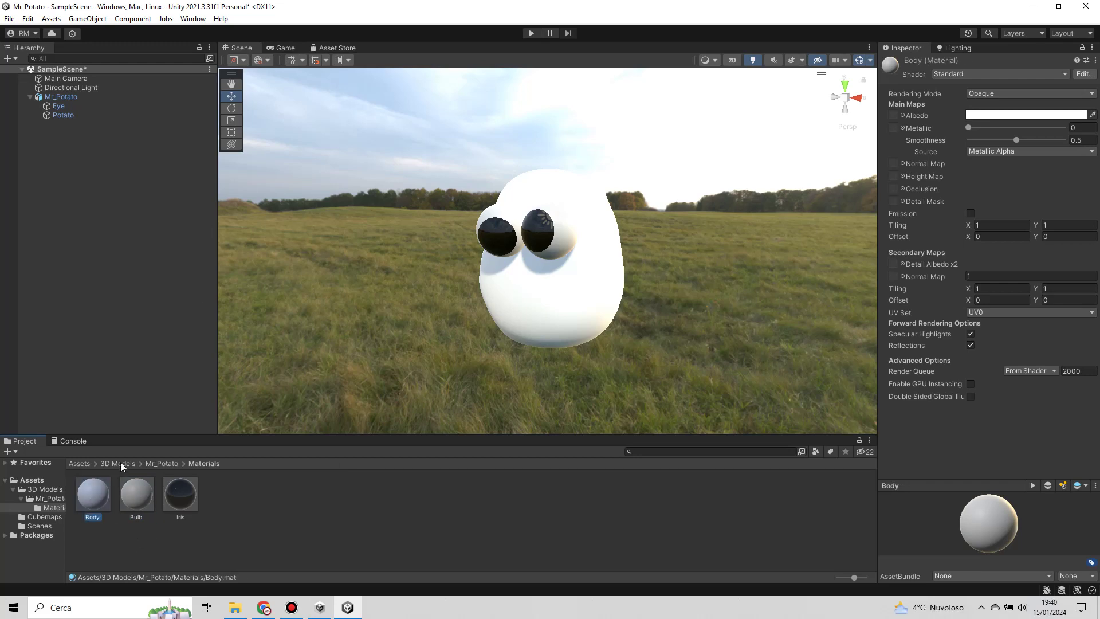
# Step: Give Body the potato texture as albedo, a matte finish, and a light grey tint
pyautogui.click(162, 463)
pyautogui.moveTo(223, 494); pyautogui.dragTo(894, 116)
pyautogui.moveTo(968, 140); pyautogui.dragTo(944, 140)
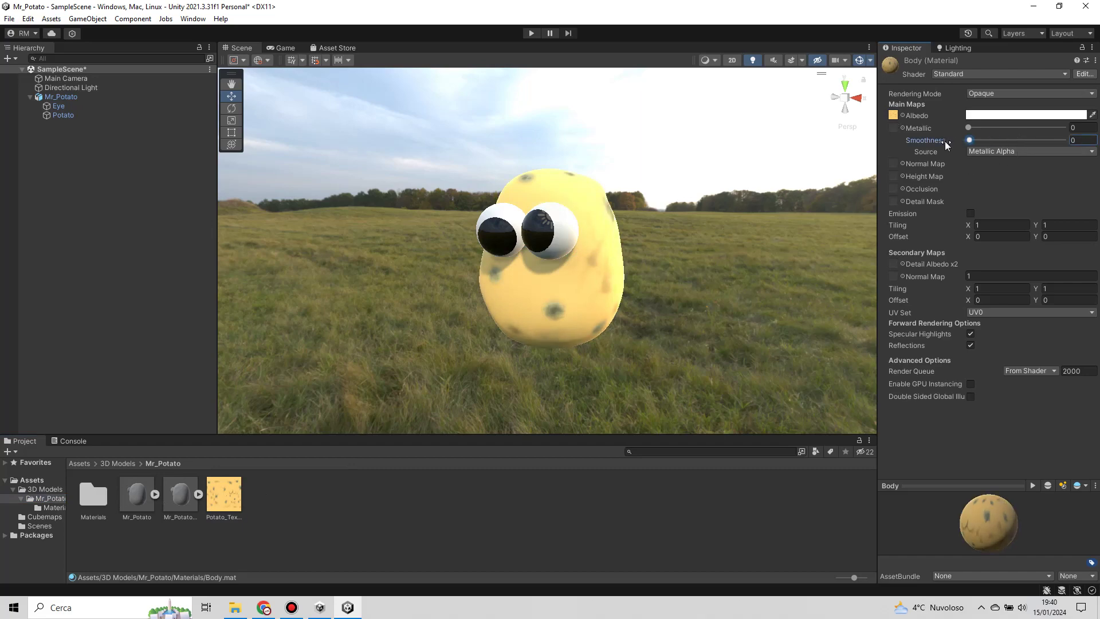
pyautogui.click(997, 115)
pyautogui.click(991, 187)
pyautogui.moveTo(596, 257)
pyautogui.keyDown('alt'); pyautogui.mouseDown()
pyautogui.moveTo(662, 306)
pyautogui.moveTo(660, 296)
pyautogui.mouseUp(); pyautogui.keyUp('alt')
# Step: Switch environment lighting to Gradient with a black sky and light grey equator
pyautogui.click(943, 47)
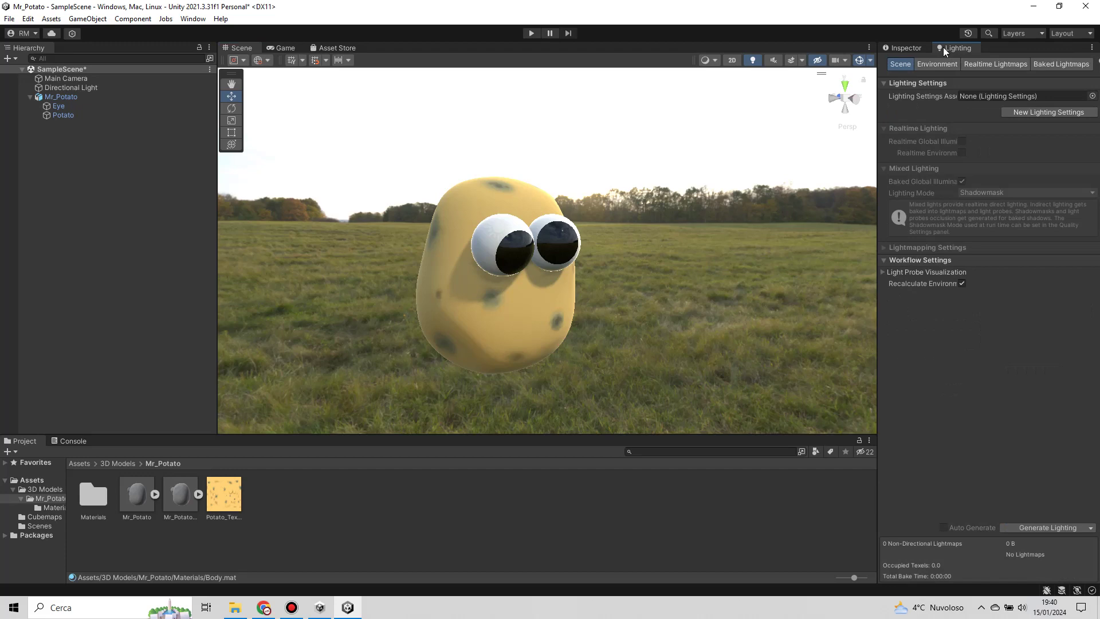
pyautogui.click(940, 64)
pyautogui.click(984, 150)
pyautogui.click(997, 173)
pyautogui.click(1001, 162)
pyautogui.moveTo(1025, 275); pyautogui.dragTo(970, 307)
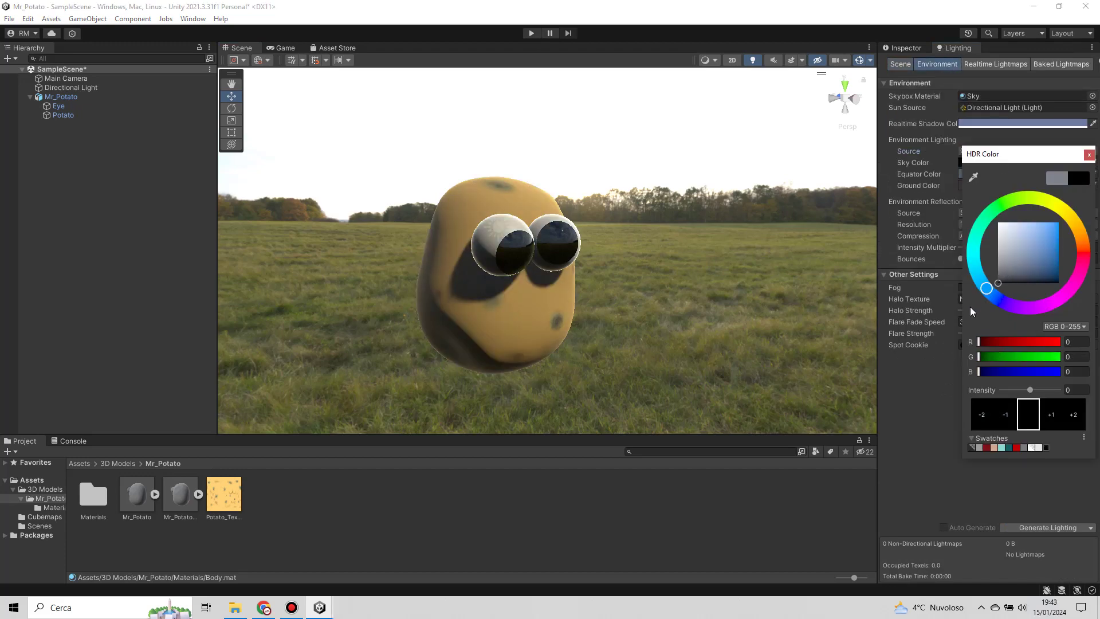
pyautogui.click(1021, 163)
pyautogui.click(1036, 174)
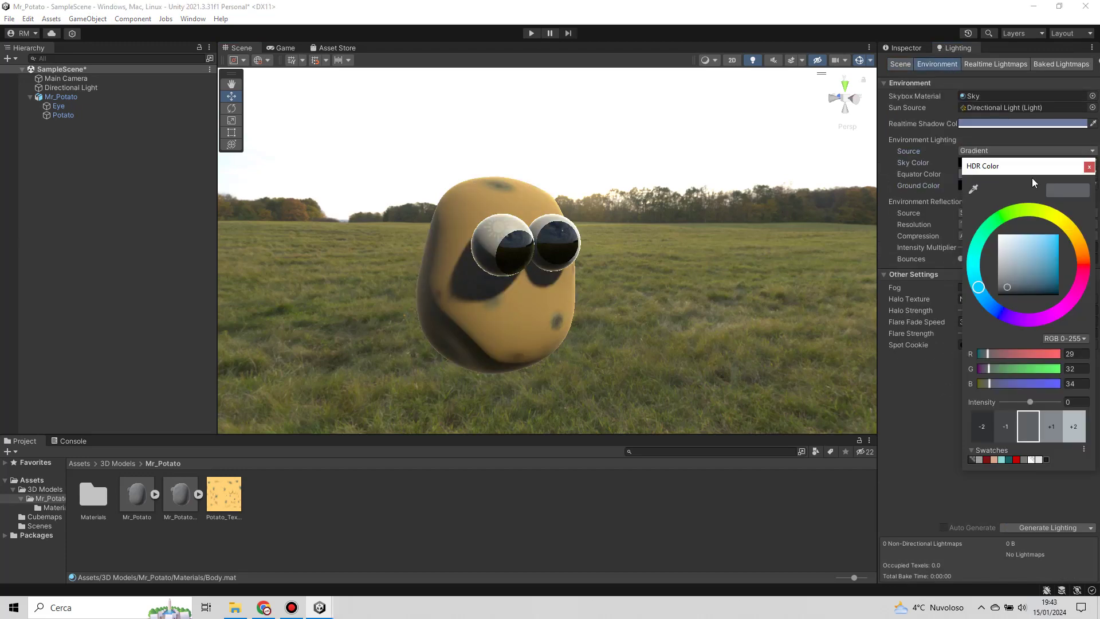
pyautogui.press('Escape')
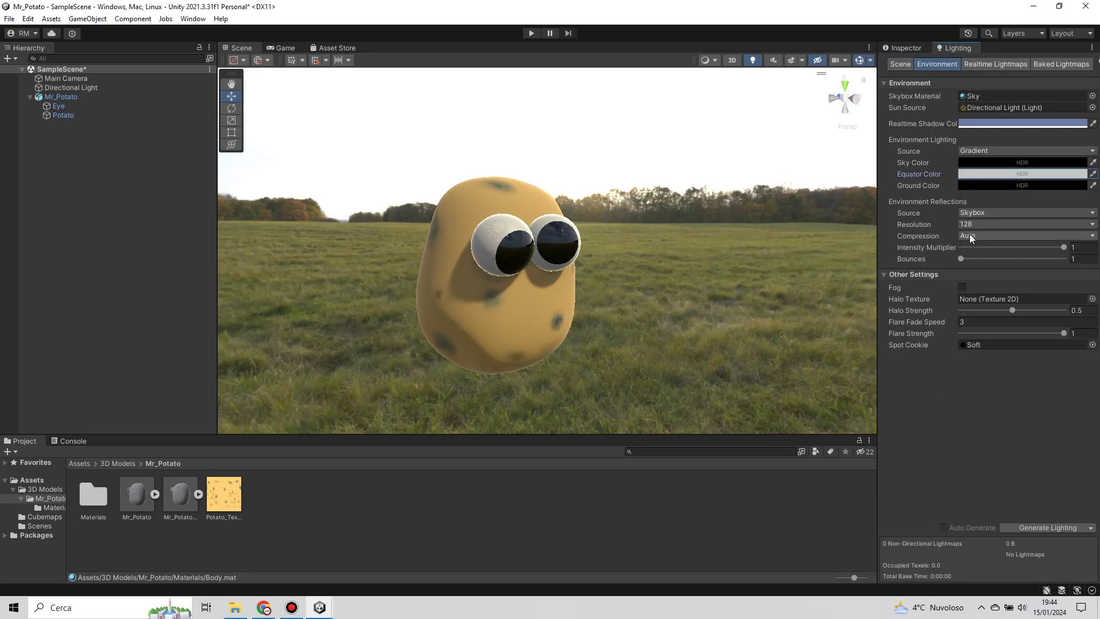
pyautogui.click(1063, 247)
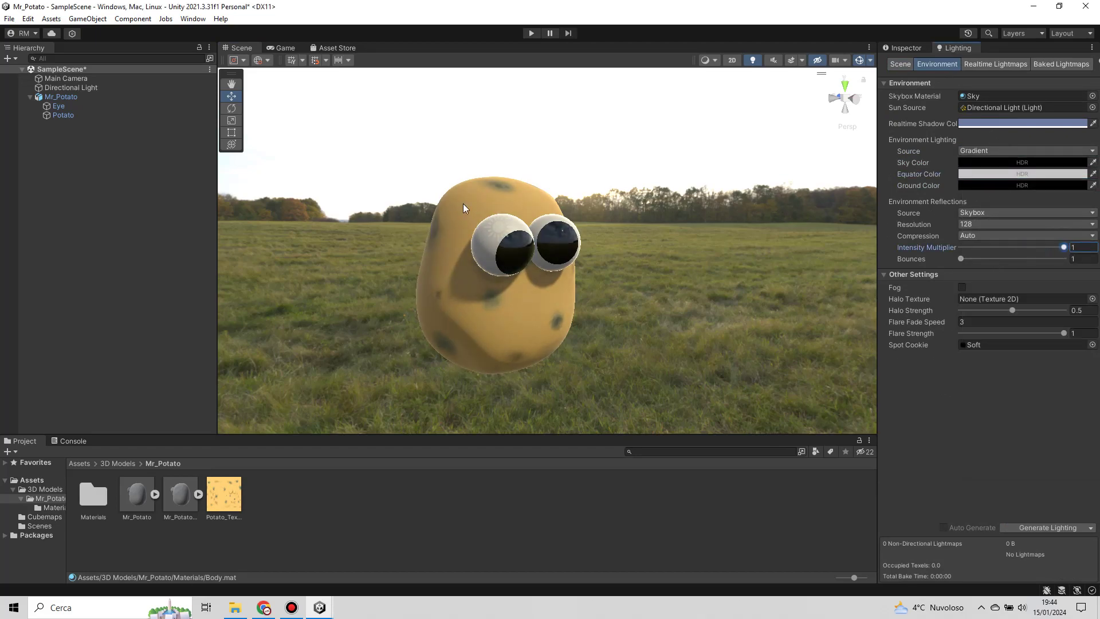
# Step: Open the Package Manager and its package source choices
pyautogui.click(193, 19)
pyautogui.click(206, 129)
pyautogui.click(132, 49)
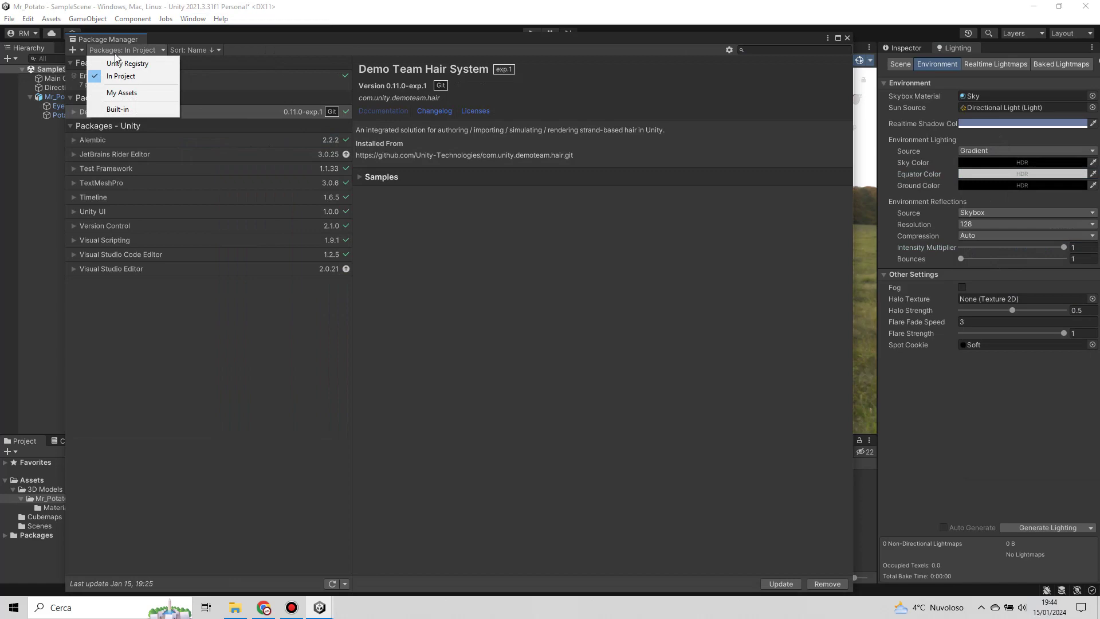
# Step: List Unity Registry packages and search for 'post' to get Post Processing
pyautogui.click(114, 60)
pyautogui.click(745, 49)
pyautogui.write('post')
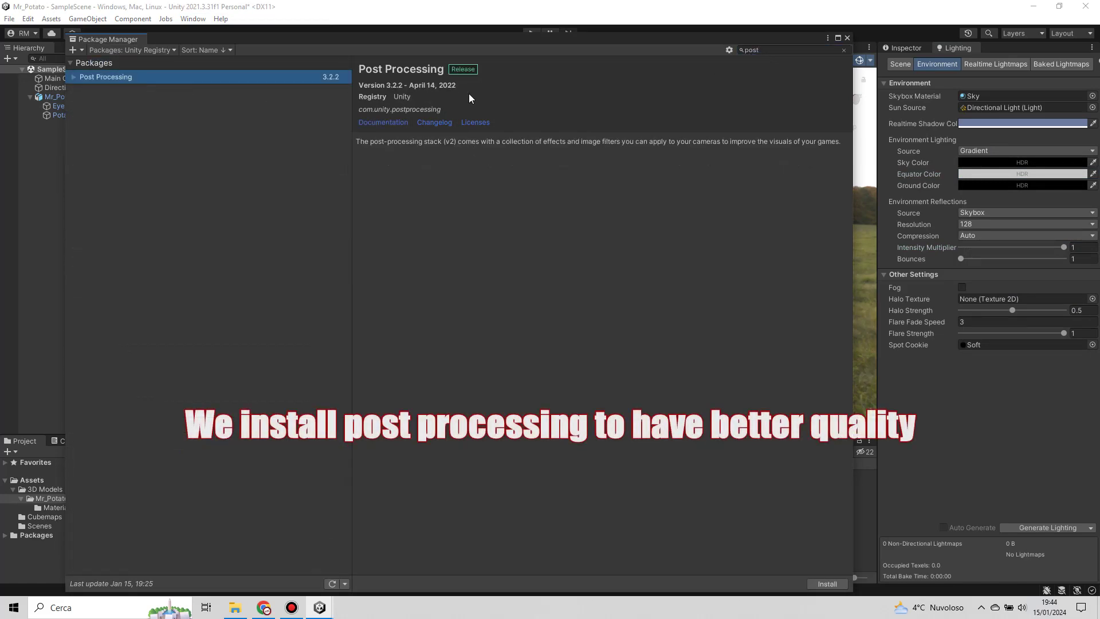
pyautogui.click(847, 38)
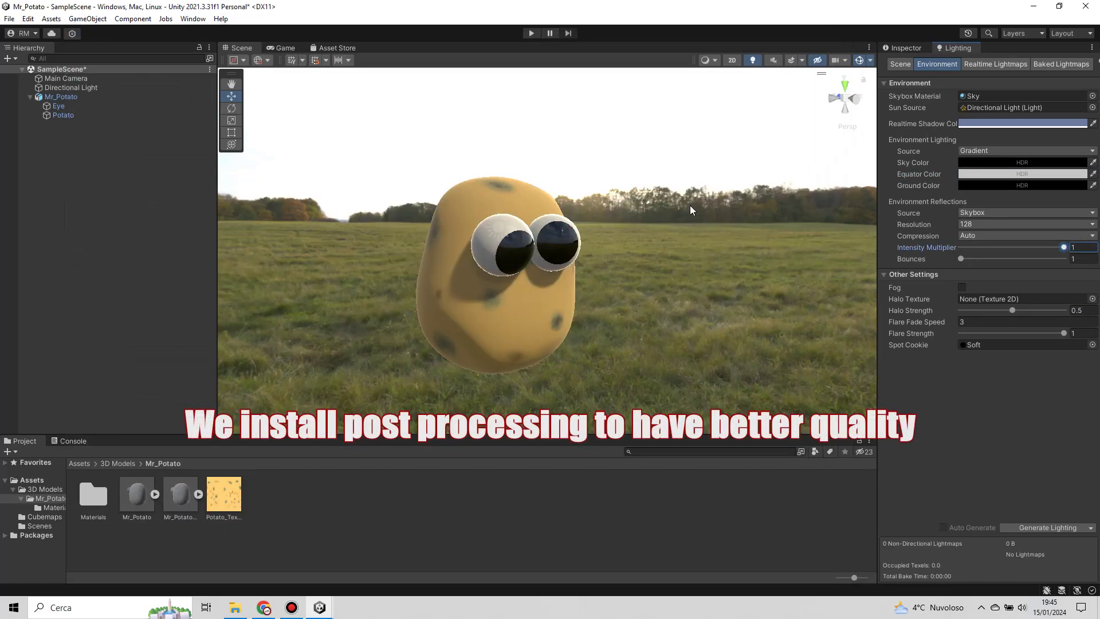
# Step: Raise the Directional Light's intensity slightly
pyautogui.click(904, 49)
pyautogui.click(71, 87)
pyautogui.moveTo(945, 194); pyautogui.dragTo(939, 180)
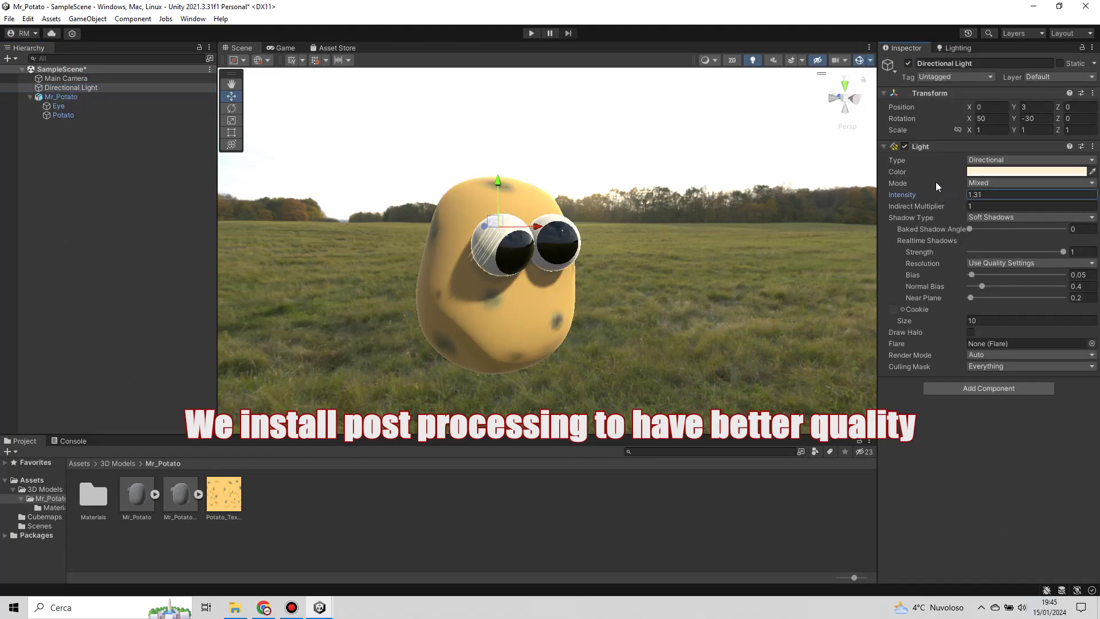
# Step: Add a Postprocessing user layer in slot 6
pyautogui.click(1067, 78)
pyautogui.click(1035, 157)
pyautogui.click(1003, 198)
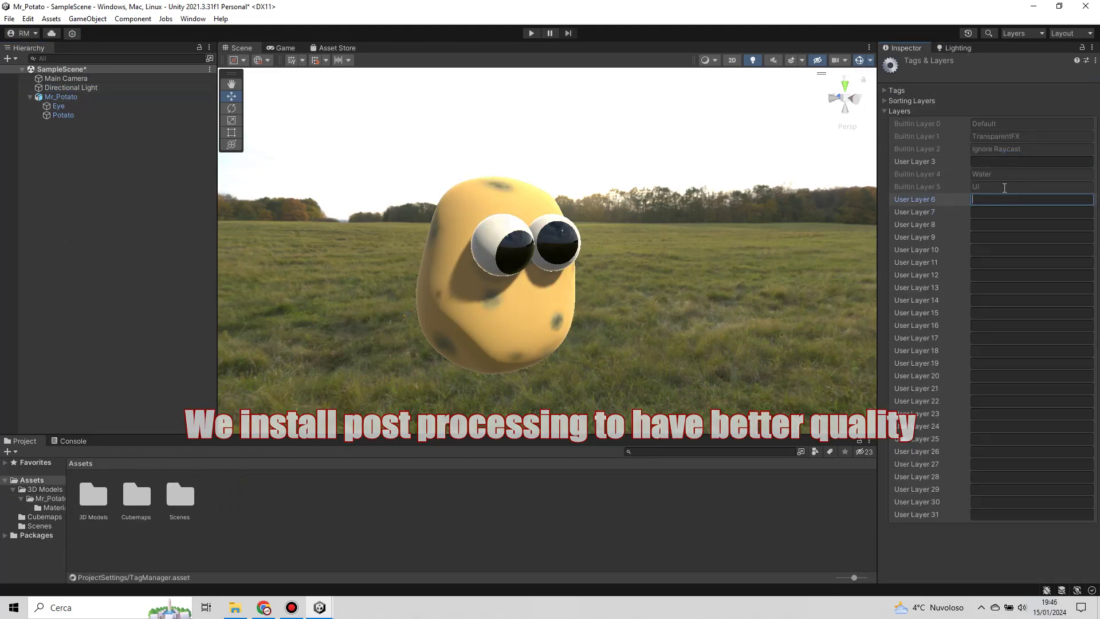
pyautogui.write('Postprocessng')
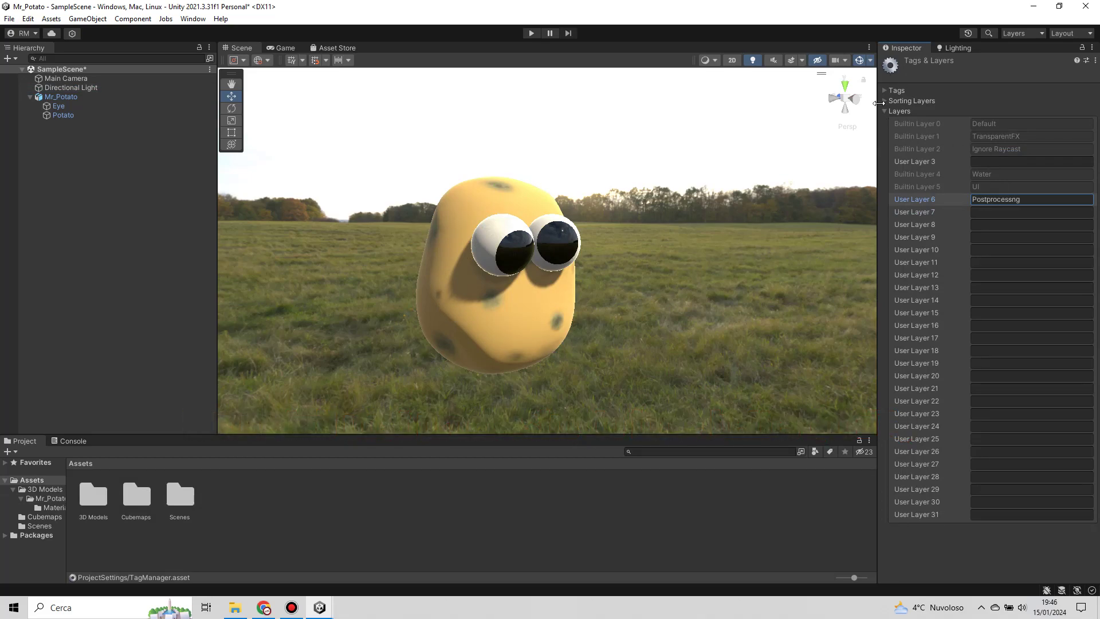
pyautogui.click(885, 111)
# Step: Add a Post-process Layer to Main Camera using the Postprocessing layer and SMAA anti-aliasing
pyautogui.click(66, 79)
pyautogui.click(990, 417)
pyautogui.write('wi')
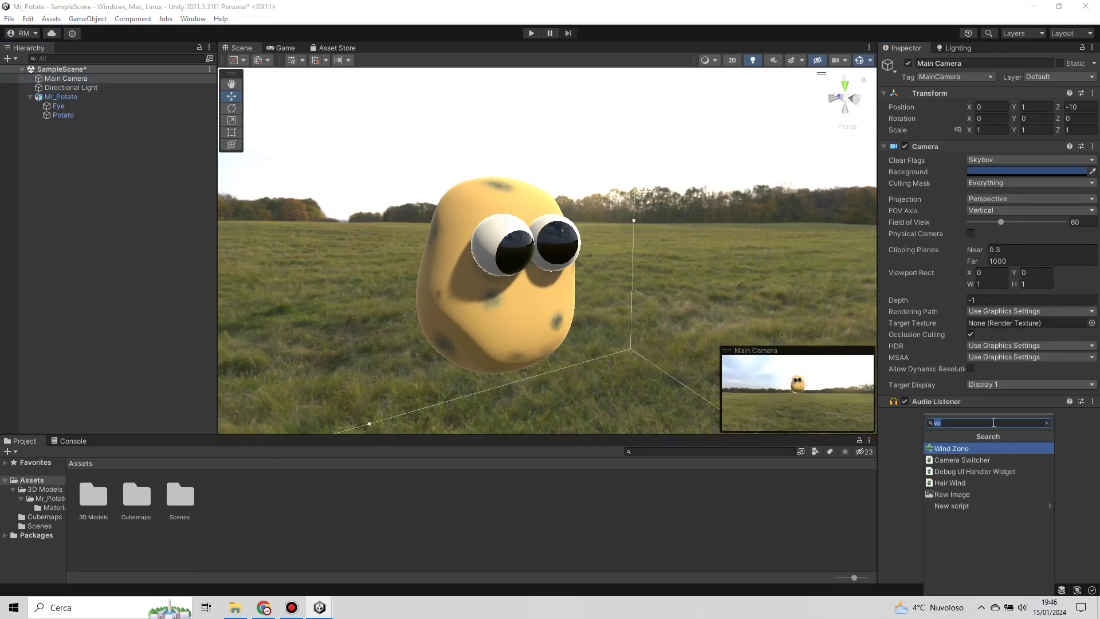
pyautogui.write('post')
pyautogui.click(968, 459)
pyautogui.click(1025, 441)
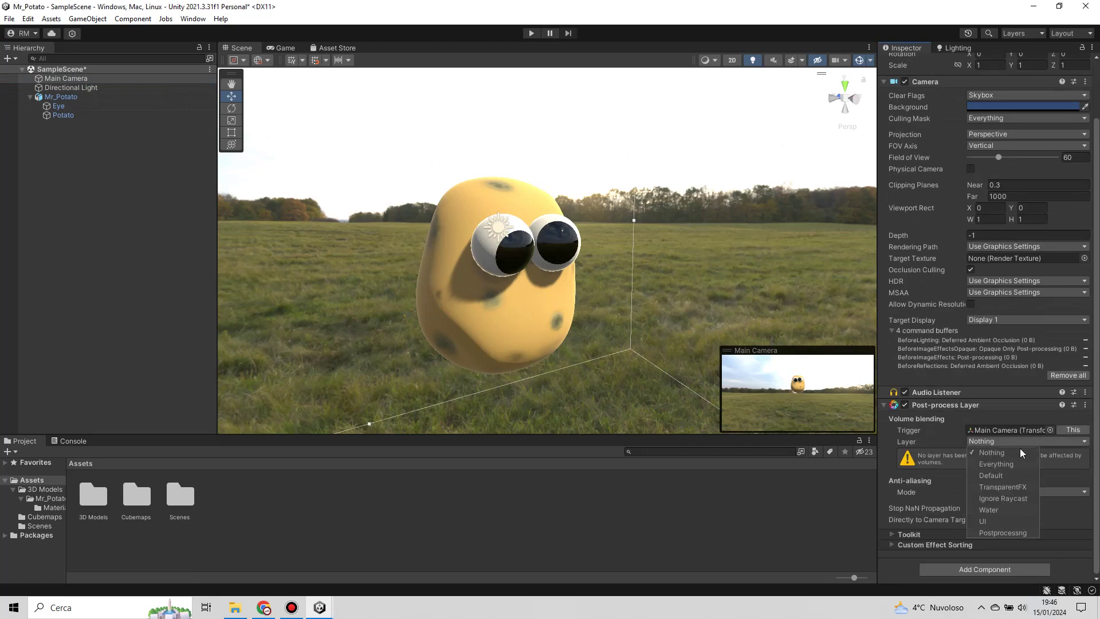
pyautogui.click(1002, 532)
pyautogui.click(1008, 491)
pyautogui.click(986, 530)
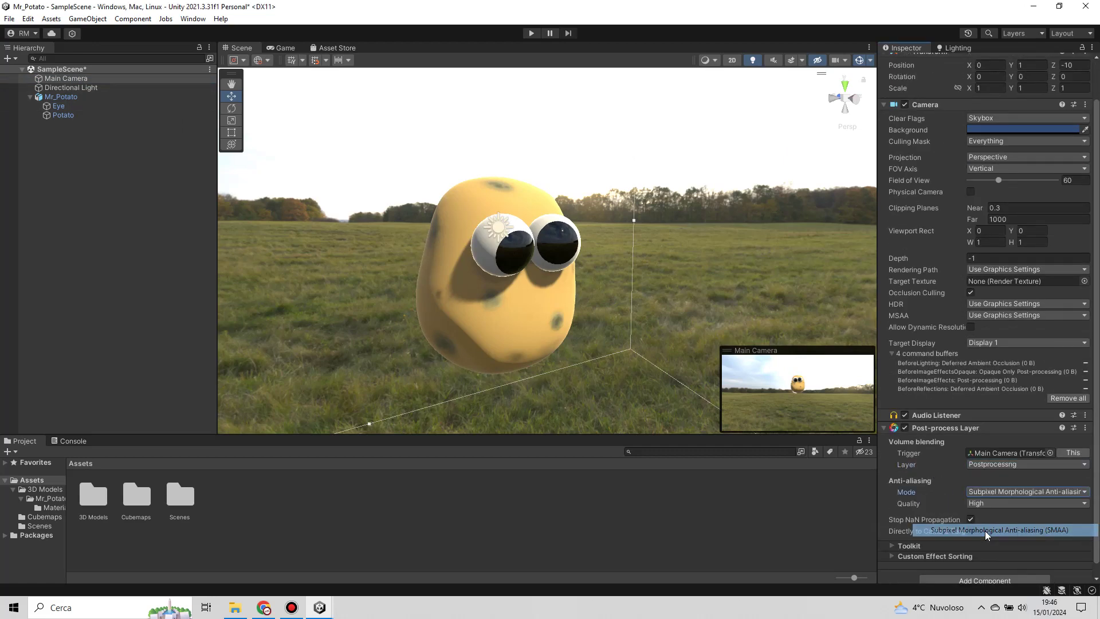
# Step: Create an empty PostProcessing object with a Post-process Volume component
pyautogui.click(31, 97)
pyautogui.rightClick(66, 141)
pyautogui.click(91, 292)
pyautogui.write('PostProcessing')
pyautogui.press('Return')
pyautogui.click(988, 152)
pyautogui.click(976, 213)
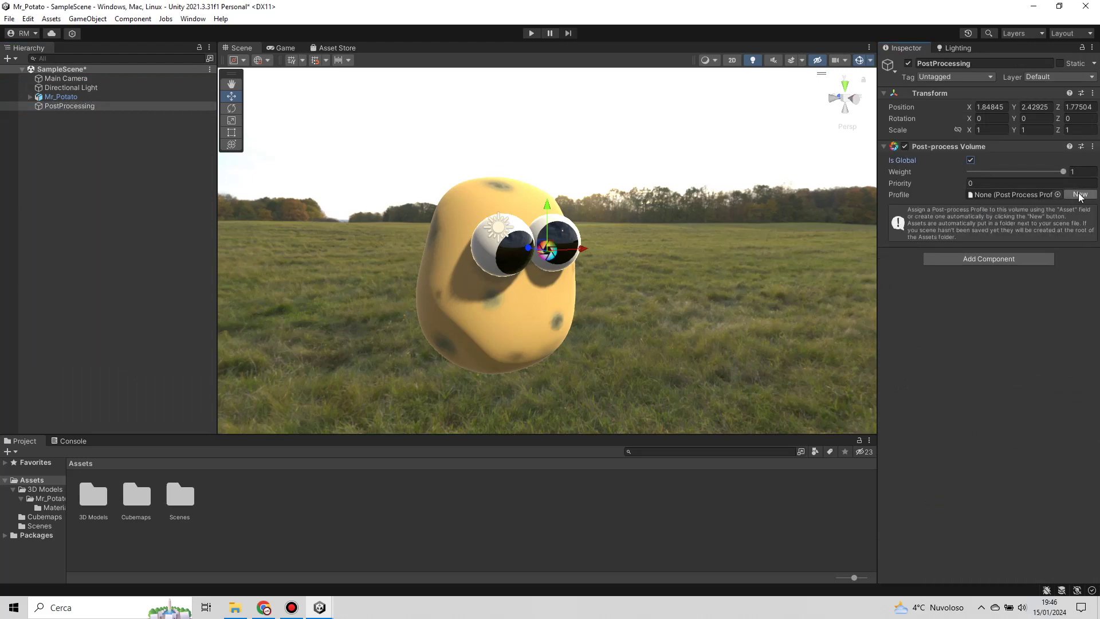
# Step: Create a new profile with Bloom at 0.28 and put PostProcessing on the Postprocessing layer
pyautogui.click(1079, 195)
pyautogui.click(989, 242)
pyautogui.moveTo(997, 253)
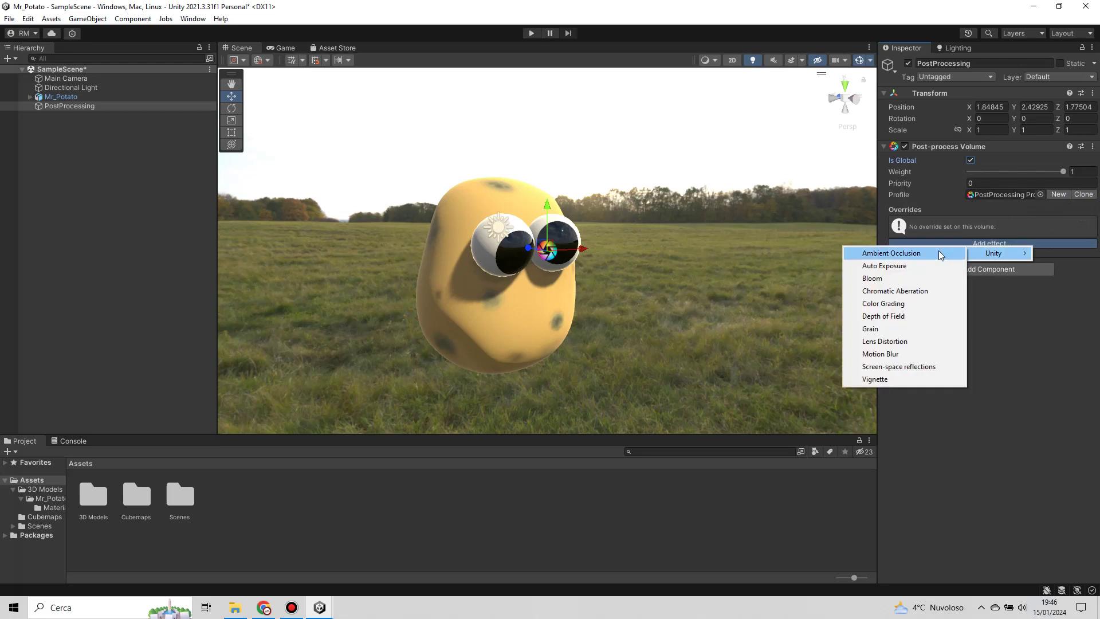
pyautogui.click(895, 279)
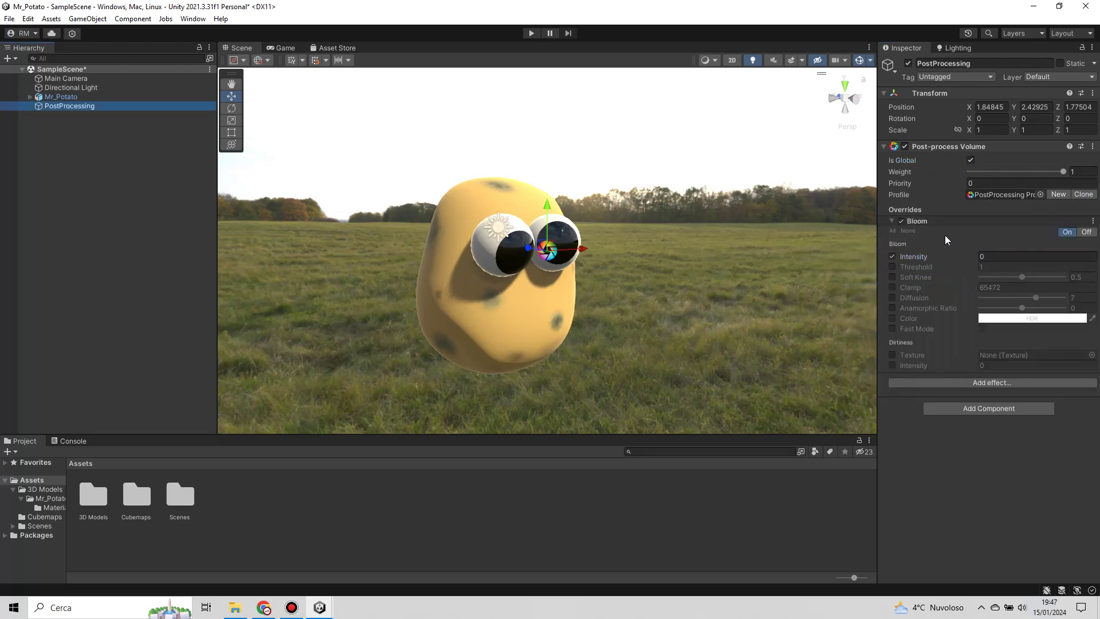
pyautogui.click(1058, 77)
pyautogui.click(1031, 150)
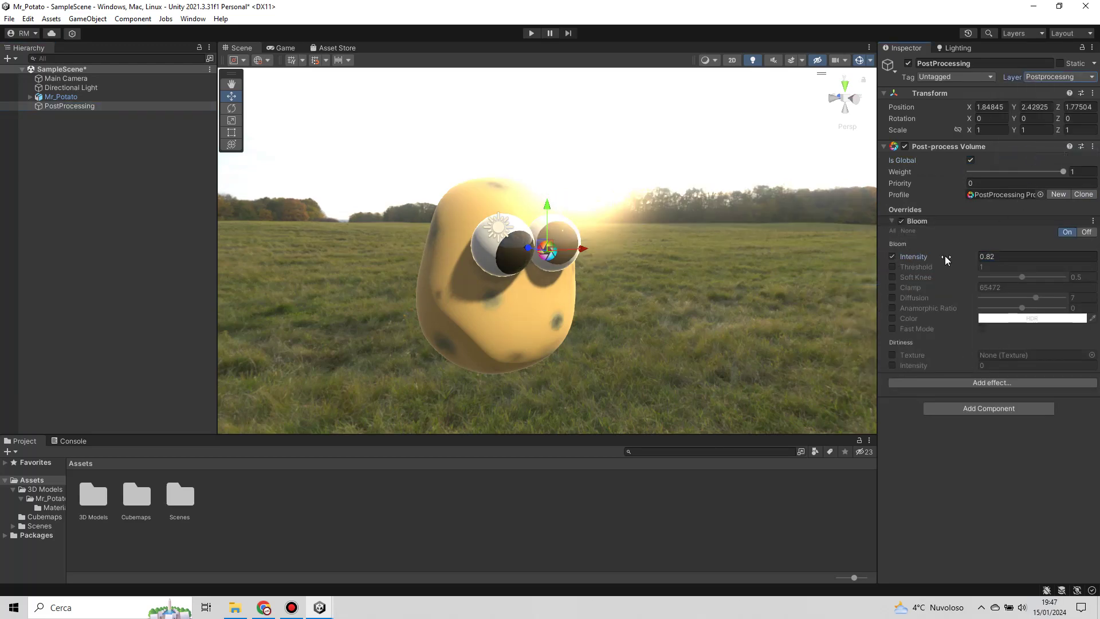
pyautogui.moveTo(943, 256); pyautogui.dragTo(929, 250)
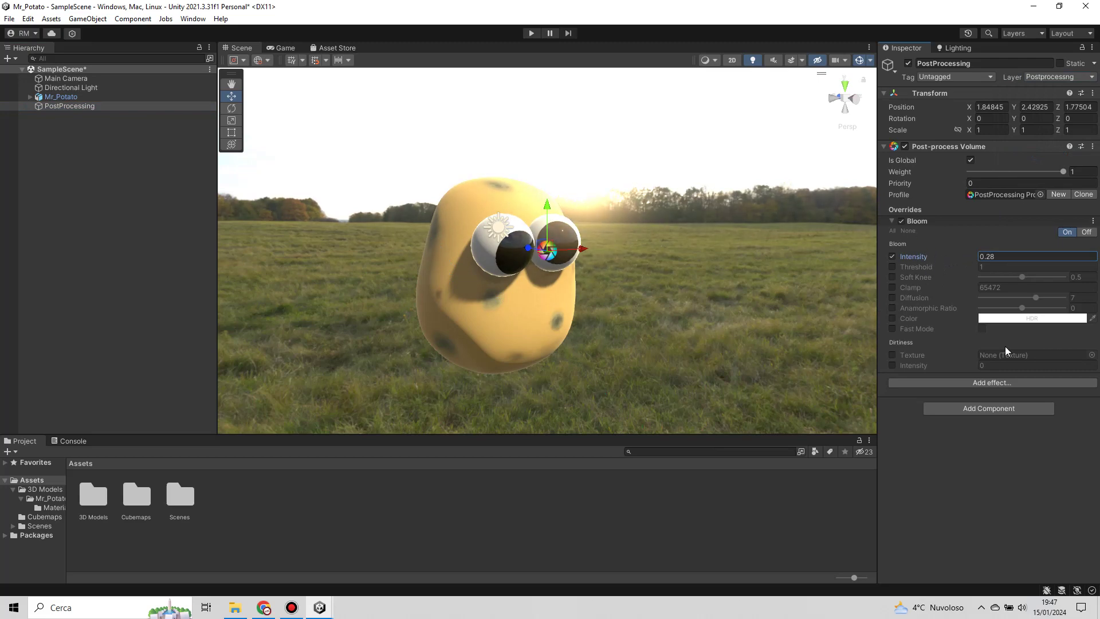
# Step: Add Chromatic Aberration with intensity 0.174
pyautogui.click(1009, 382)
pyautogui.moveTo(1031, 394)
pyautogui.click(940, 432)
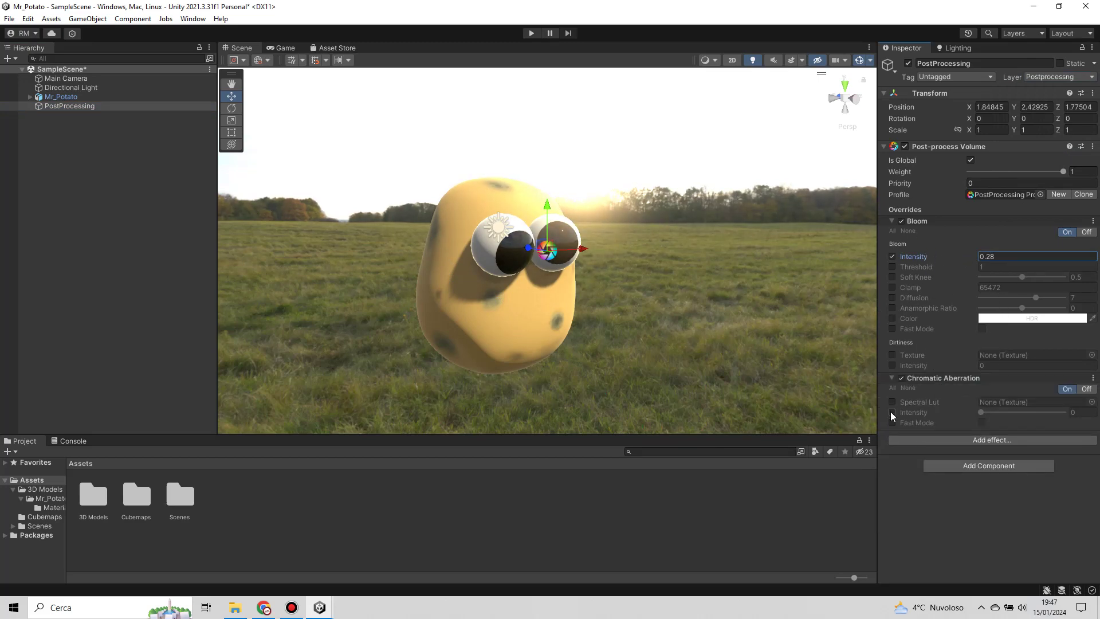
pyautogui.moveTo(994, 413); pyautogui.dragTo(999, 412)
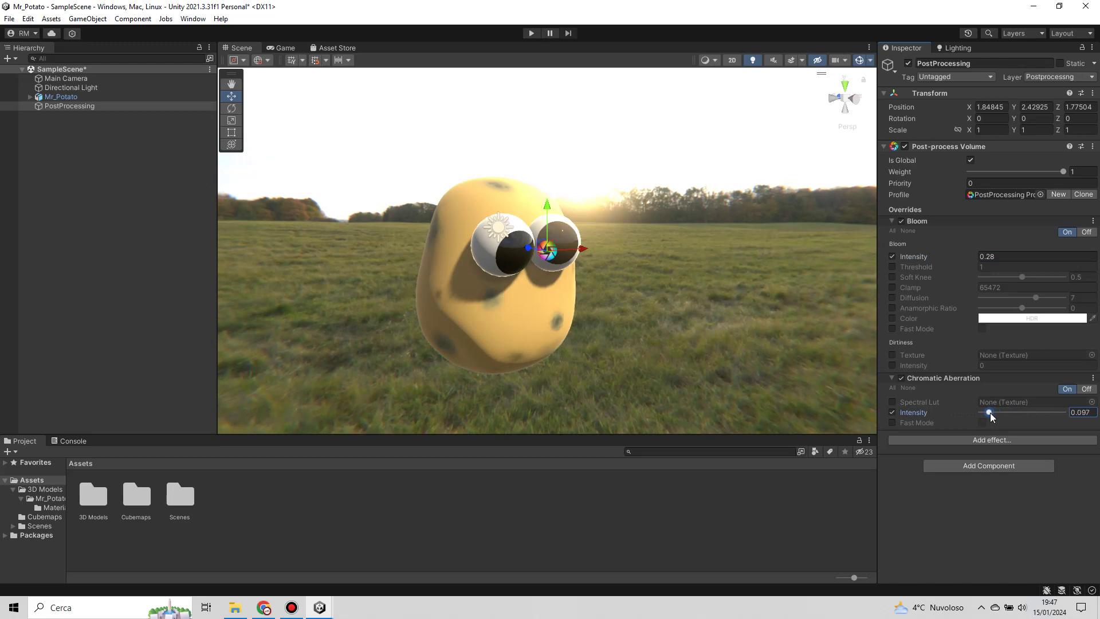
# Step: Add a Vignette with intensity 0.403, then collapse the effect panels
pyautogui.click(992, 440)
pyautogui.moveTo(976, 443)
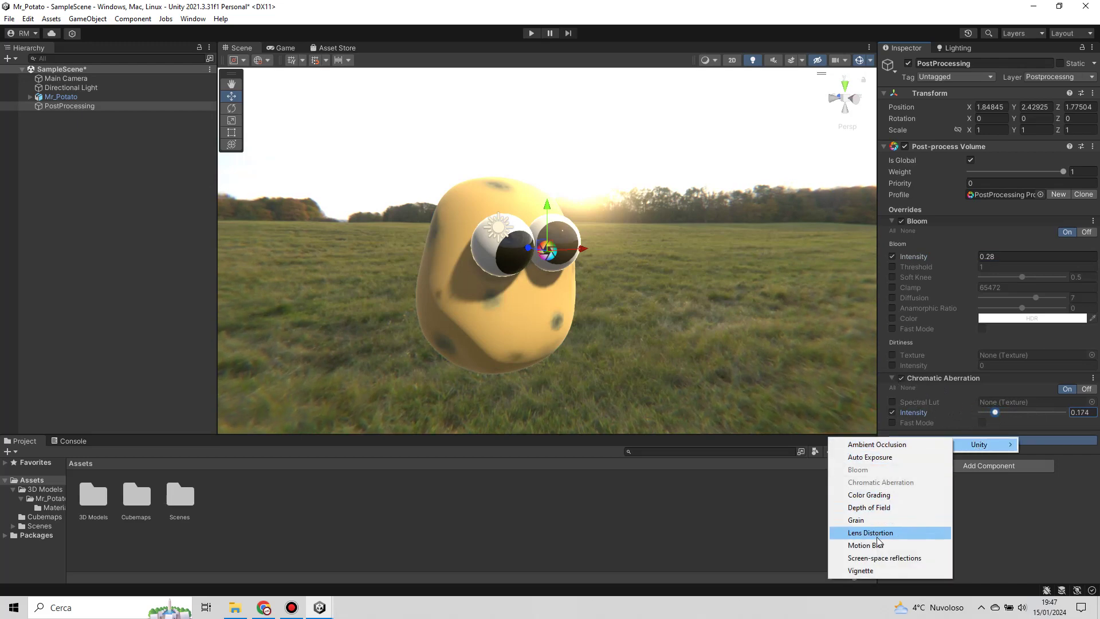
pyautogui.click(888, 571)
pyautogui.click(902, 435)
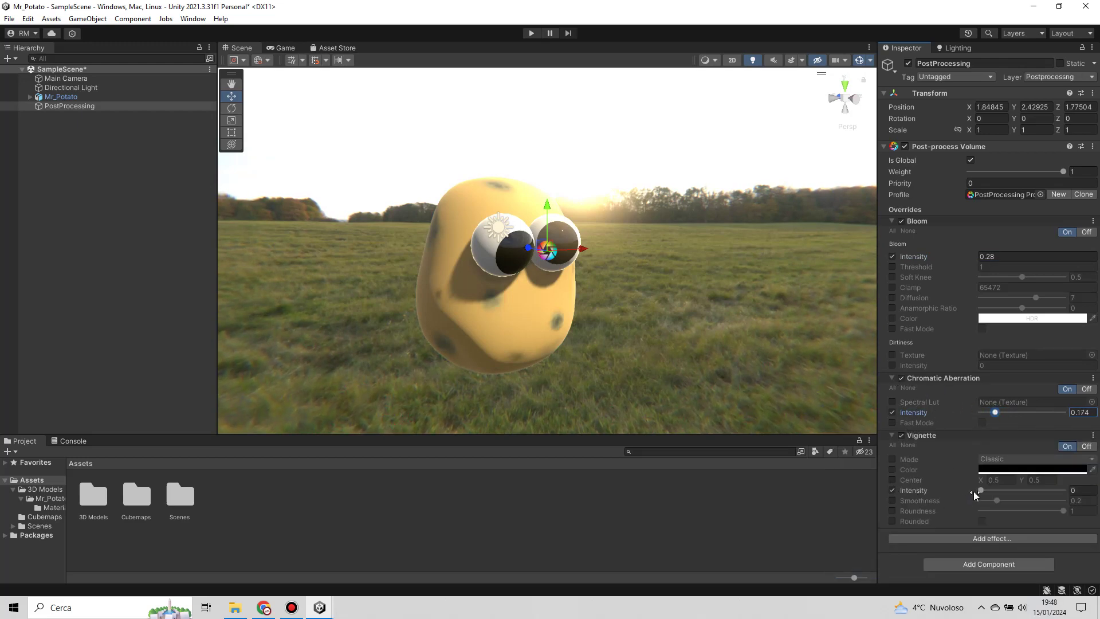
pyautogui.moveTo(980, 490); pyautogui.dragTo(1015, 489)
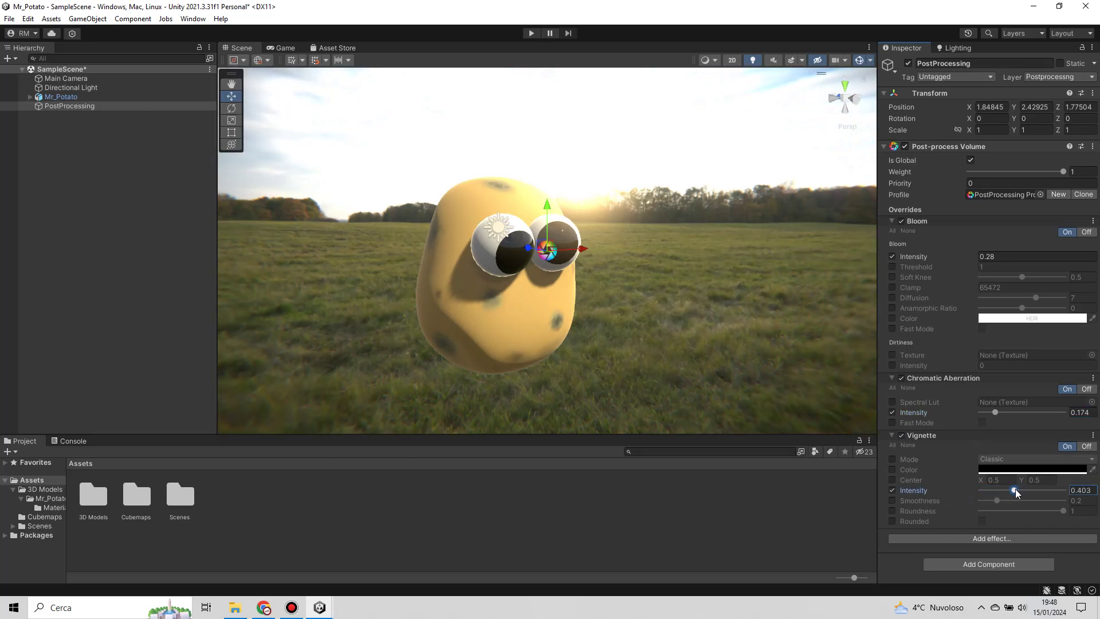
pyautogui.click(891, 435)
pyautogui.click(891, 378)
pyautogui.click(892, 221)
# Step: Add Ambient Occlusion with intensity 0.89
pyautogui.click(956, 256)
pyautogui.moveTo(983, 261)
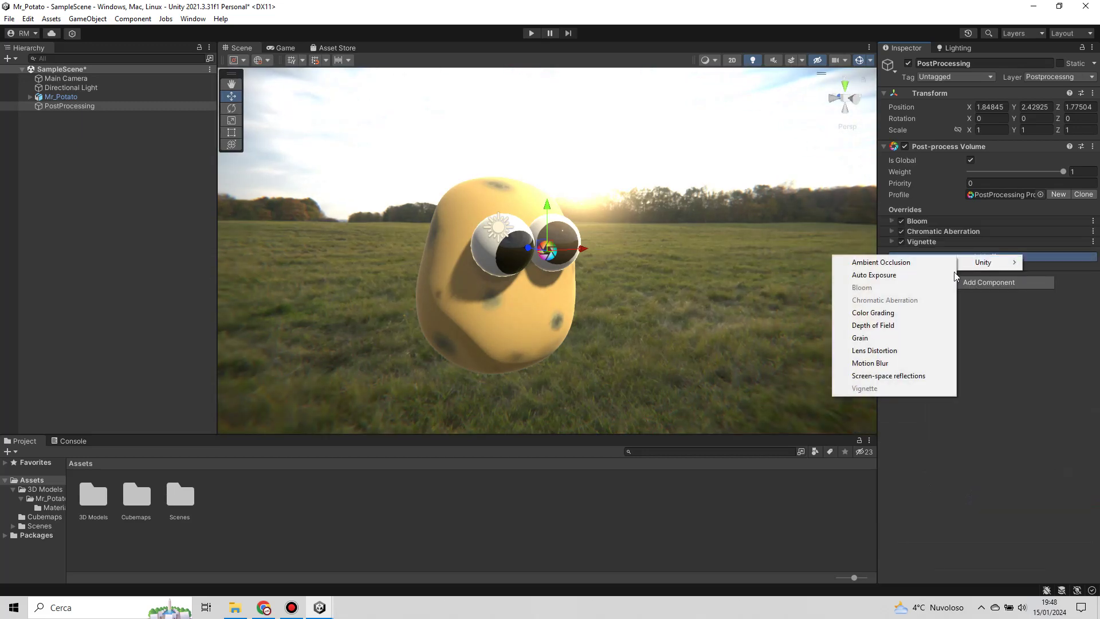
pyautogui.click(880, 262)
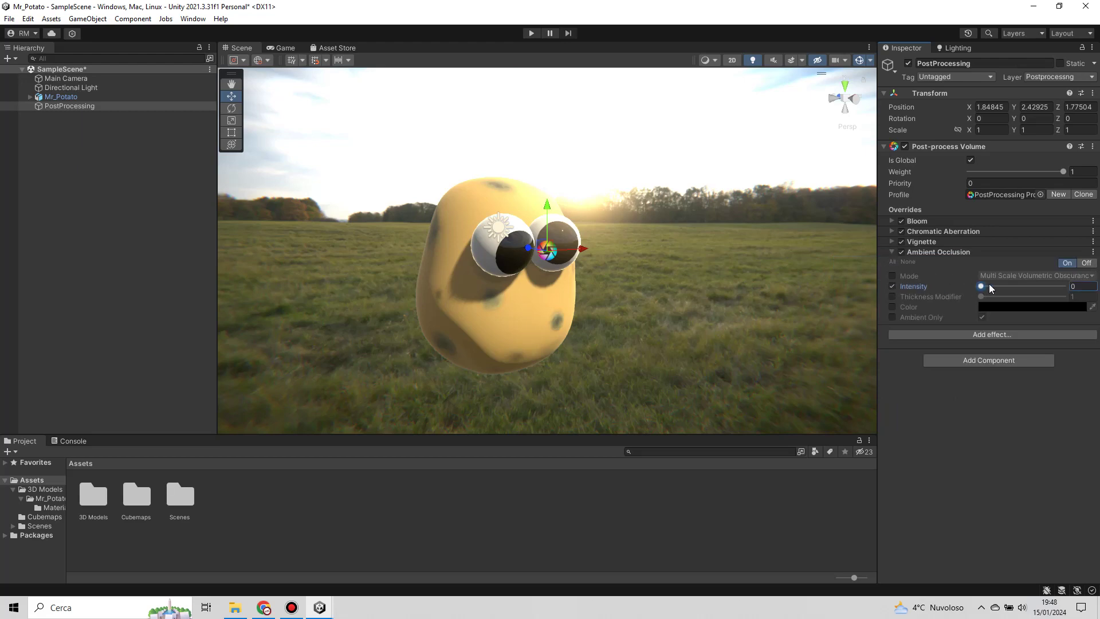
pyautogui.moveTo(985, 284); pyautogui.dragTo(1002, 280)
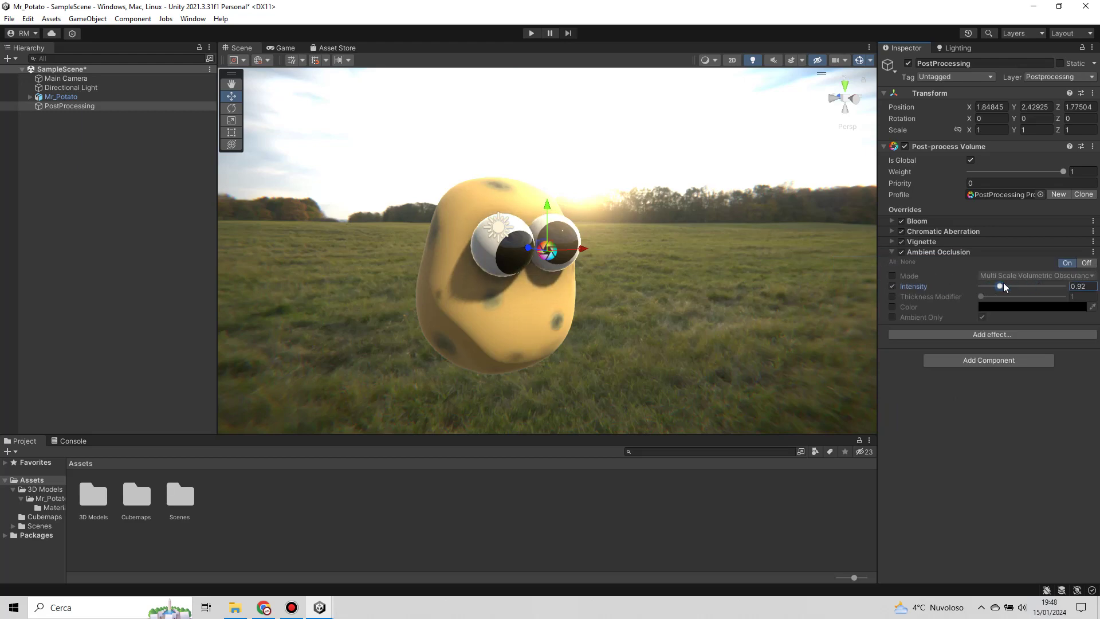
pyautogui.click(891, 252)
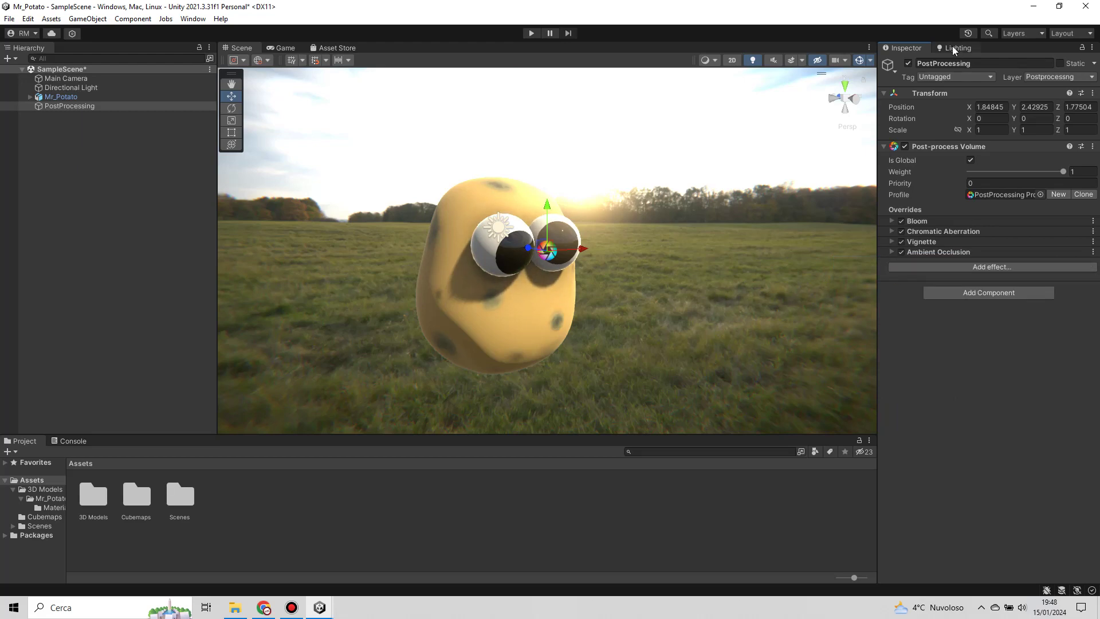
pyautogui.click(31, 97)
# Step: Raise the Potato Body material's smoothness to about 0.636 and lighten its albedo tint
pyautogui.click(63, 116)
pyautogui.click(884, 259)
pyautogui.moveTo(981, 321)
pyautogui.mouseDown()
pyautogui.moveTo(1025, 323)
pyautogui.moveTo(974, 308)
pyautogui.mouseUp()
pyautogui.click(985, 295)
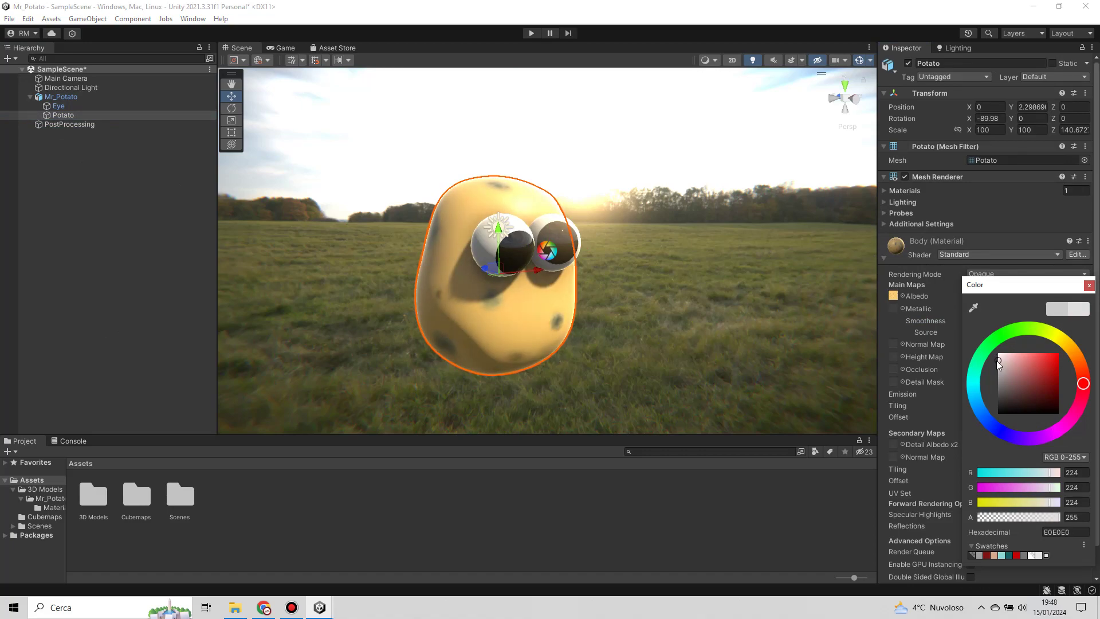
# Step: Select the Eye, orbit the Scene view, then select the Main Camera
pyautogui.click(492, 245)
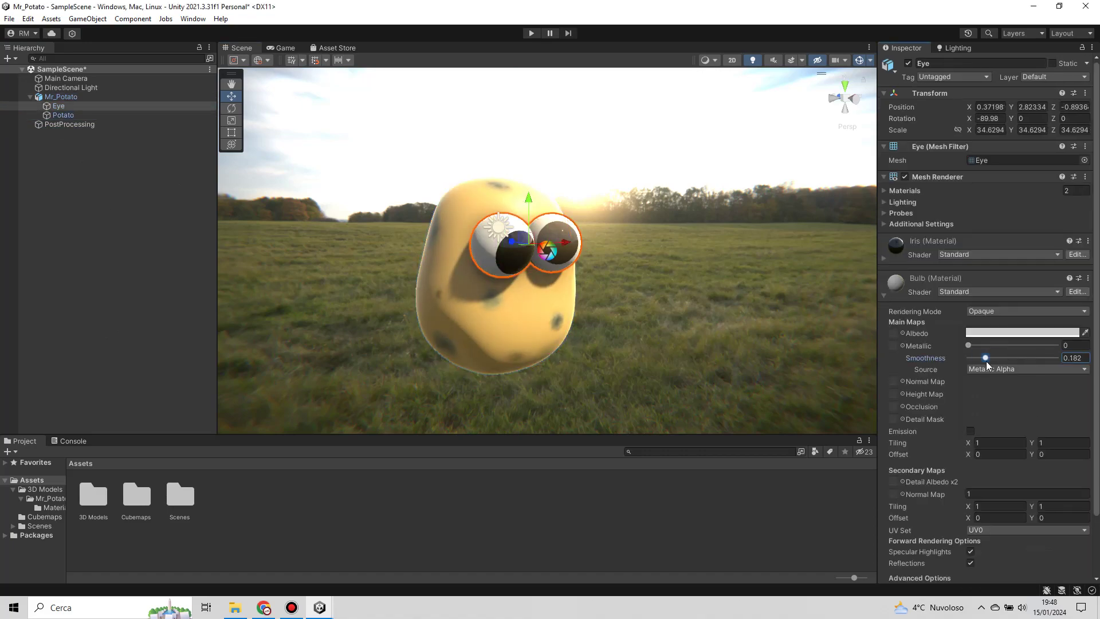
pyautogui.click(516, 144)
pyautogui.moveTo(516, 143); pyautogui.dragTo(440, 192, button='right')
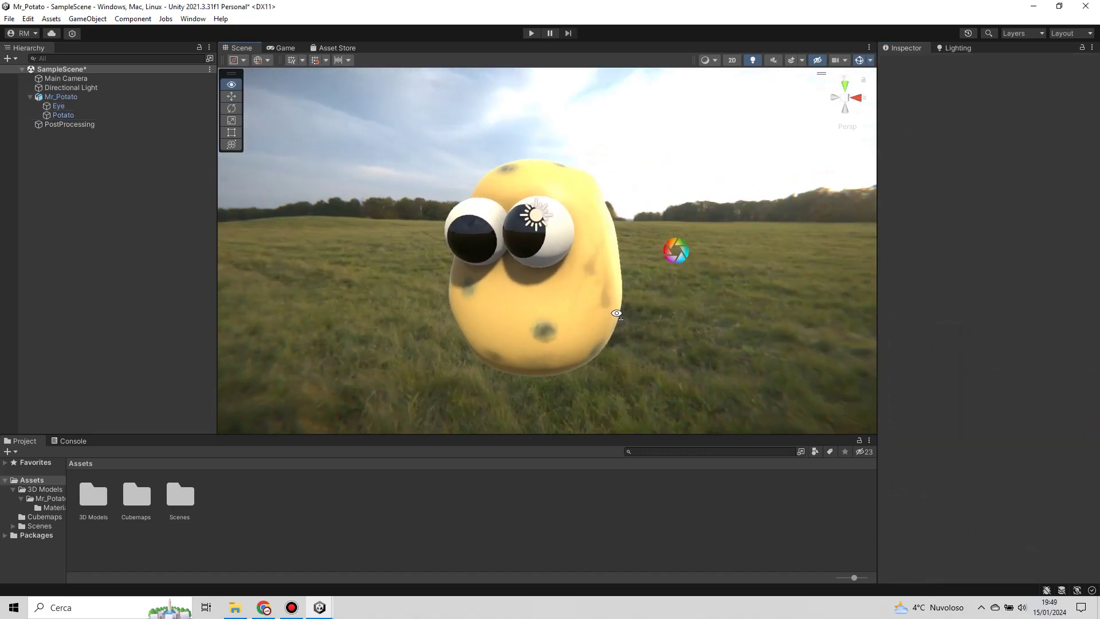
pyautogui.click(66, 78)
# Step: Align the Main Camera with the current scene view and select the Directional Light
pyautogui.click(87, 18)
pyautogui.click(125, 271)
pyautogui.click(71, 87)
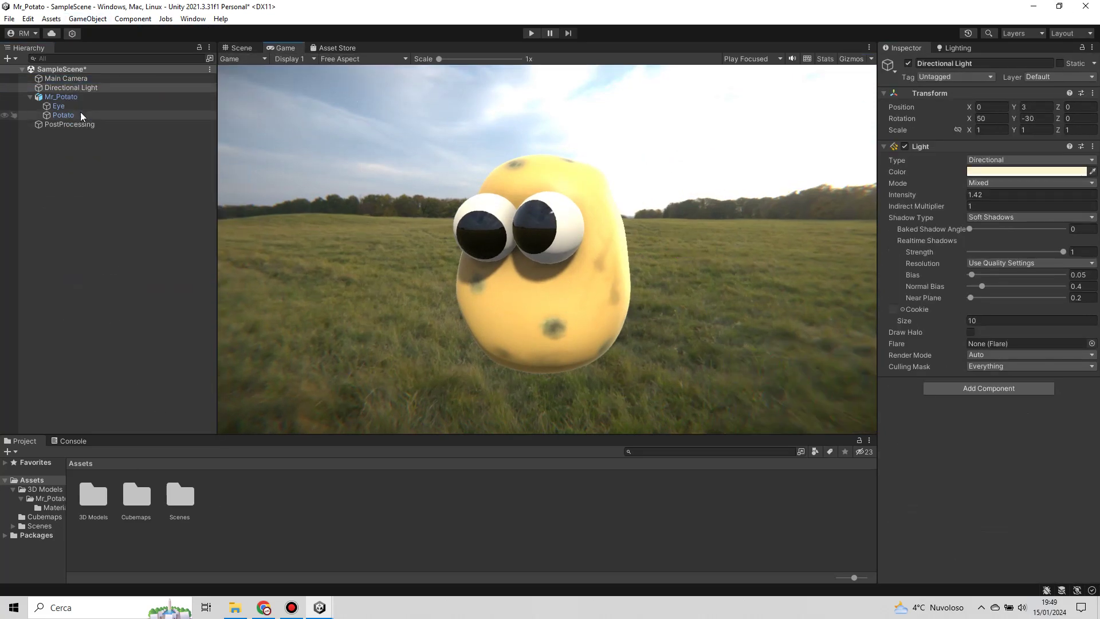
# Step: Rotate the Directional Light to about X 150.7, Y 33.2 to relight the potato
pyautogui.click(239, 47)
pyautogui.keyDown('alt'); pyautogui.moveTo(633, 253); pyautogui.dragTo(591, 145); pyautogui.keyUp('alt')
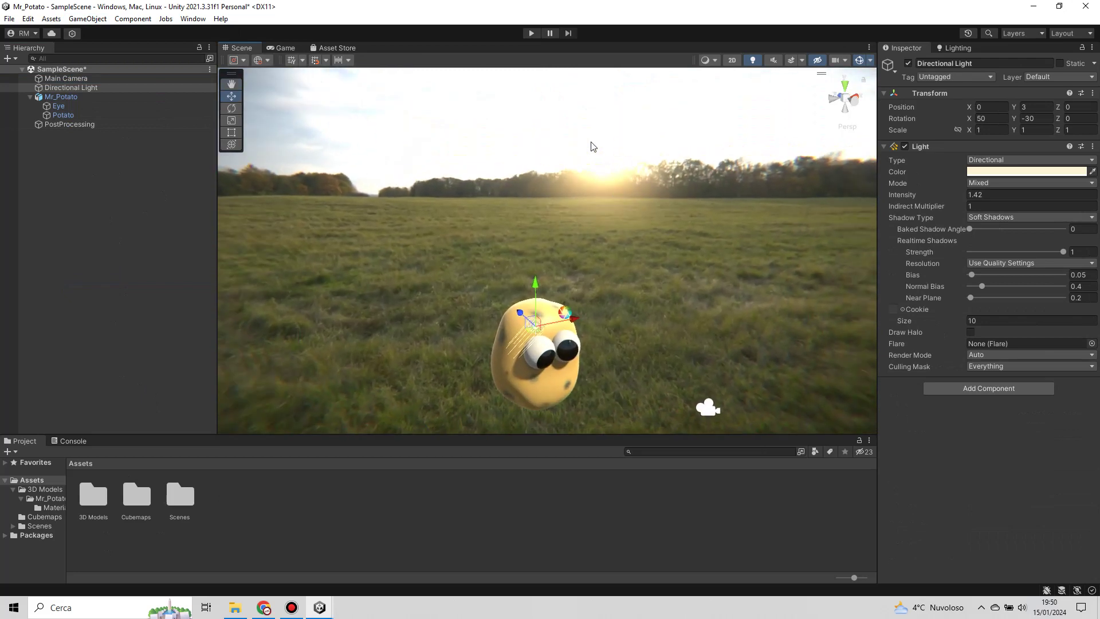
pyautogui.moveTo(1012, 122); pyautogui.dragTo(906, 567)
pyautogui.write('14.78')
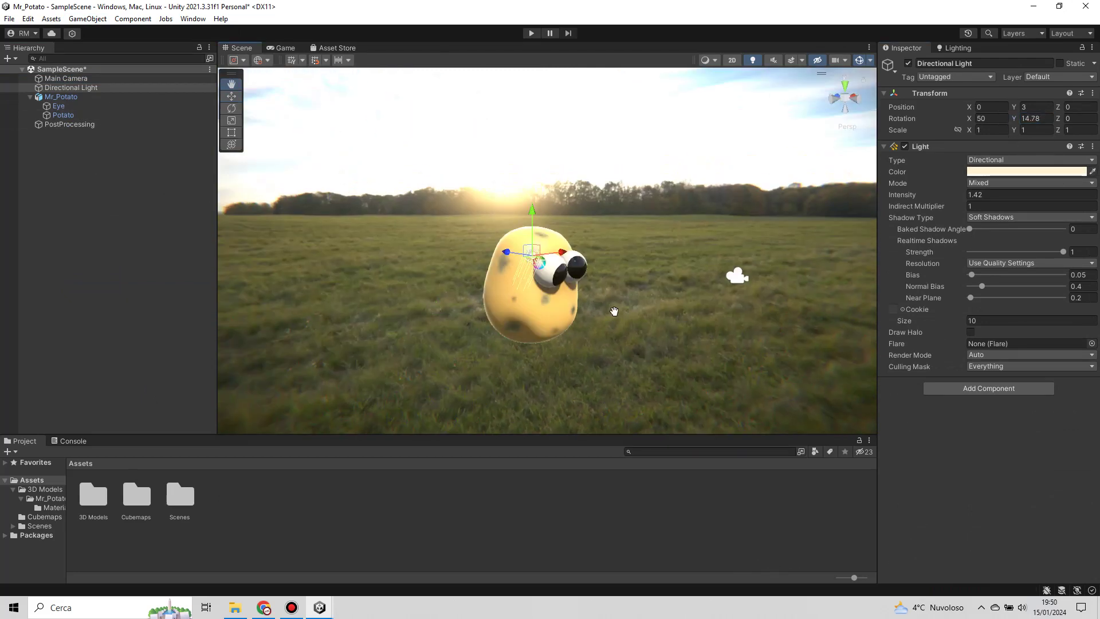
pyautogui.keyDown('alt'); pyautogui.moveTo(630, 343); pyautogui.dragTo(544, 321); pyautogui.keyUp('alt')
pyautogui.moveTo(969, 118); pyautogui.dragTo(234, 99)
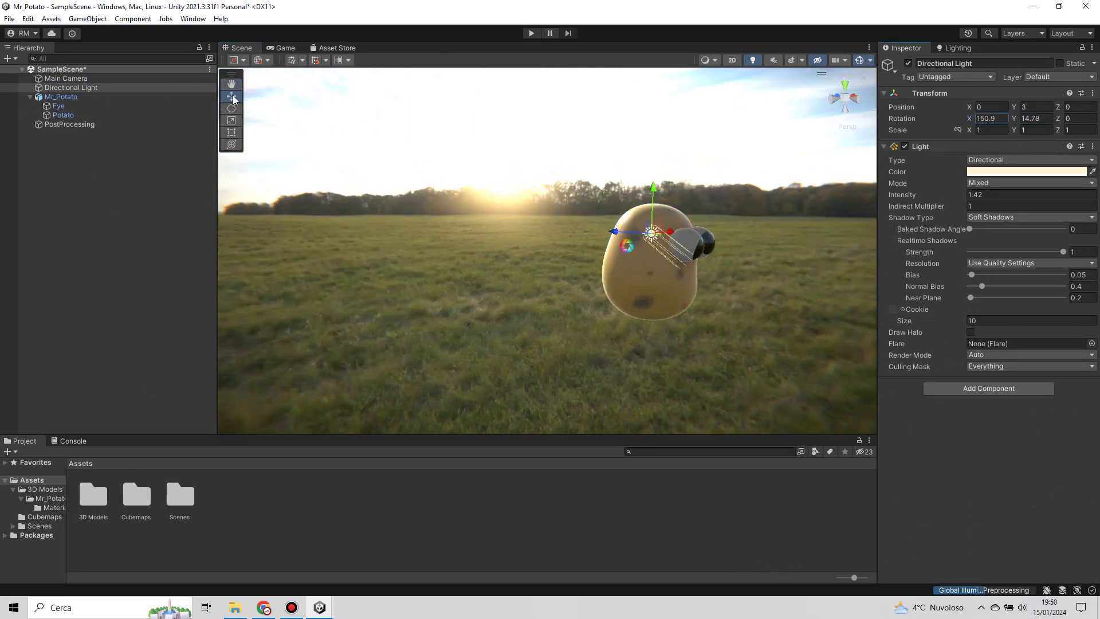
pyautogui.keyDown('alt'); pyautogui.moveTo(479, 226); pyautogui.dragTo(363, 260); pyautogui.keyUp('alt')
pyautogui.moveTo(1013, 118)
pyautogui.mouseDown()
pyautogui.moveTo(1090, 112)
pyautogui.moveTo(1072, 113)
pyautogui.mouseUp()
pyautogui.keyDown('alt'); pyautogui.moveTo(664, 179); pyautogui.dragTo(693, 252); pyautogui.keyUp('alt')
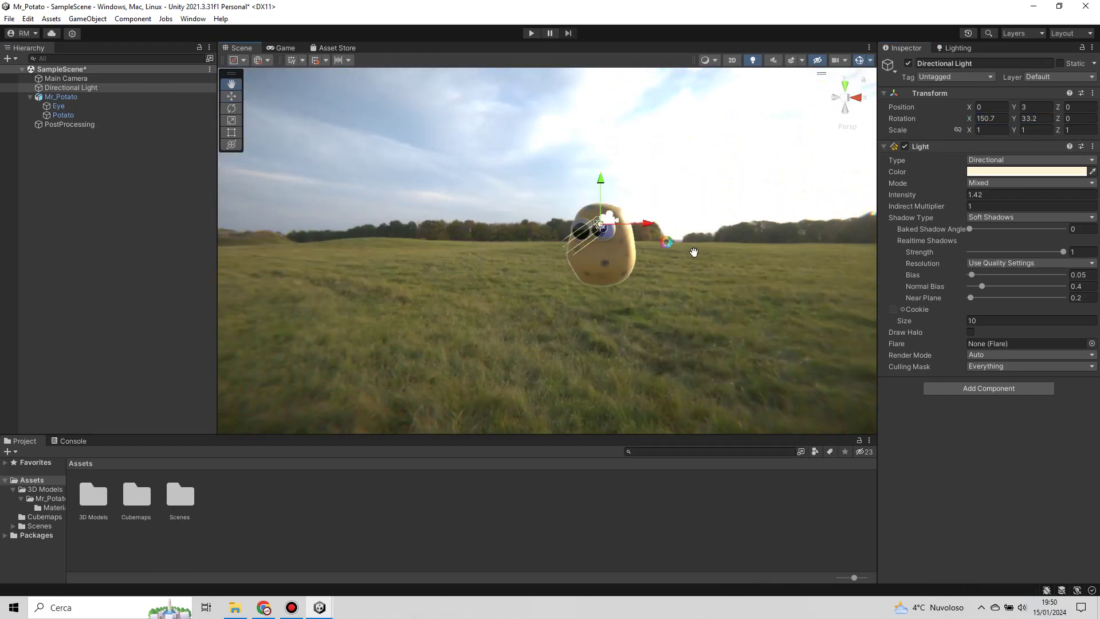
pyautogui.click(279, 48)
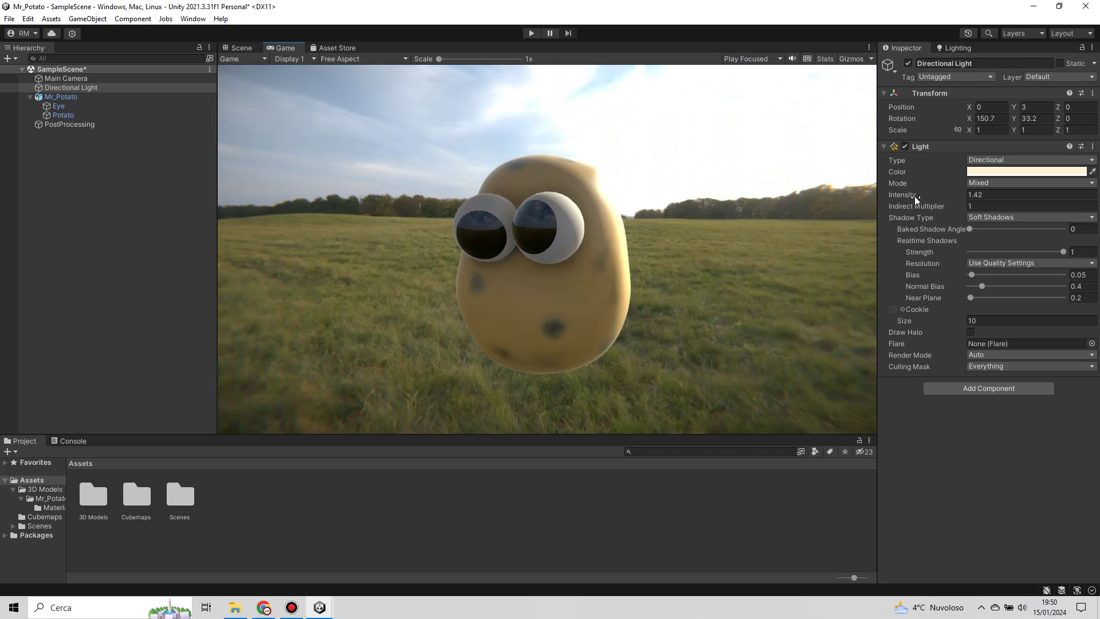
# Step: Add an Auto Exposure override to the PostProcessing volume with exposure compensation 0.8
pyautogui.click(958, 49)
pyautogui.click(904, 49)
pyautogui.click(70, 125)
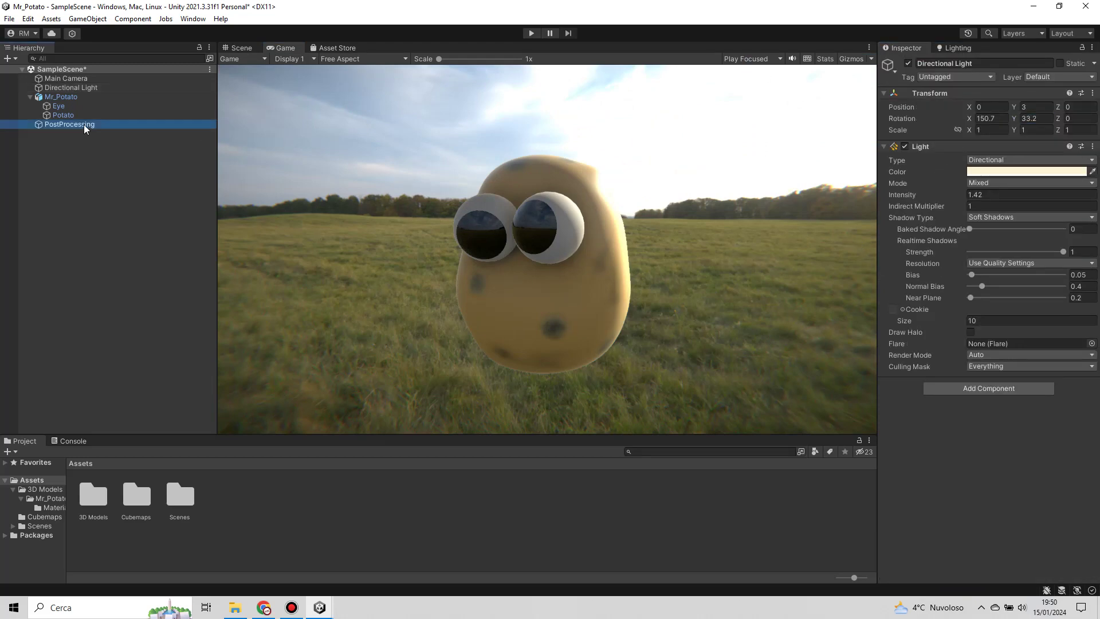
pyautogui.click(991, 266)
pyautogui.moveTo(962, 276)
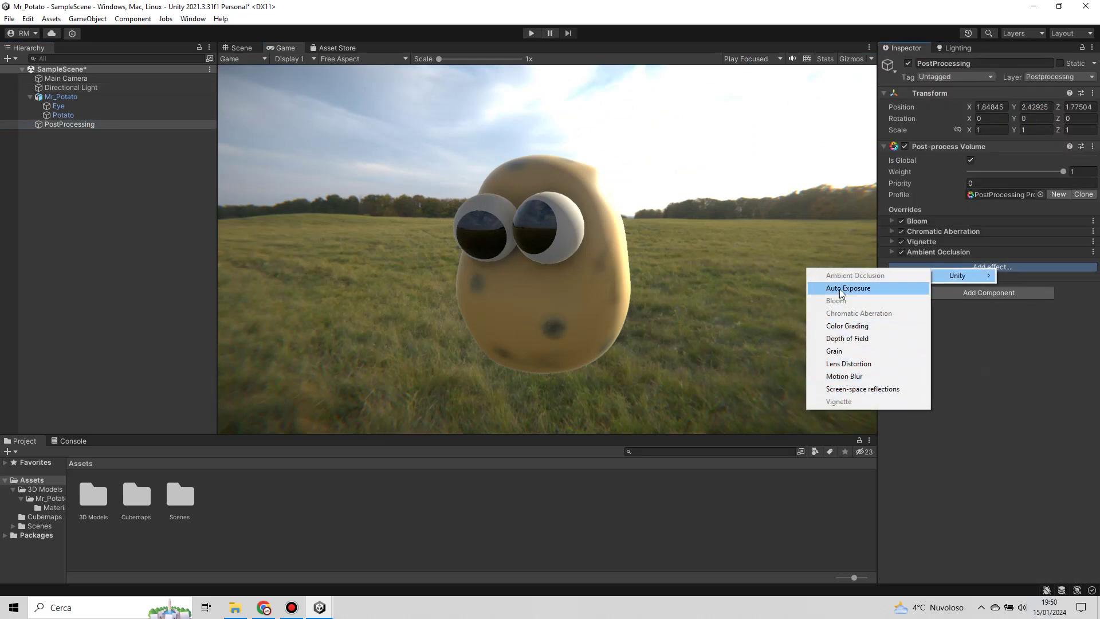
pyautogui.click(901, 287)
pyautogui.click(891, 328)
pyautogui.click(933, 329)
pyautogui.write('0.8')
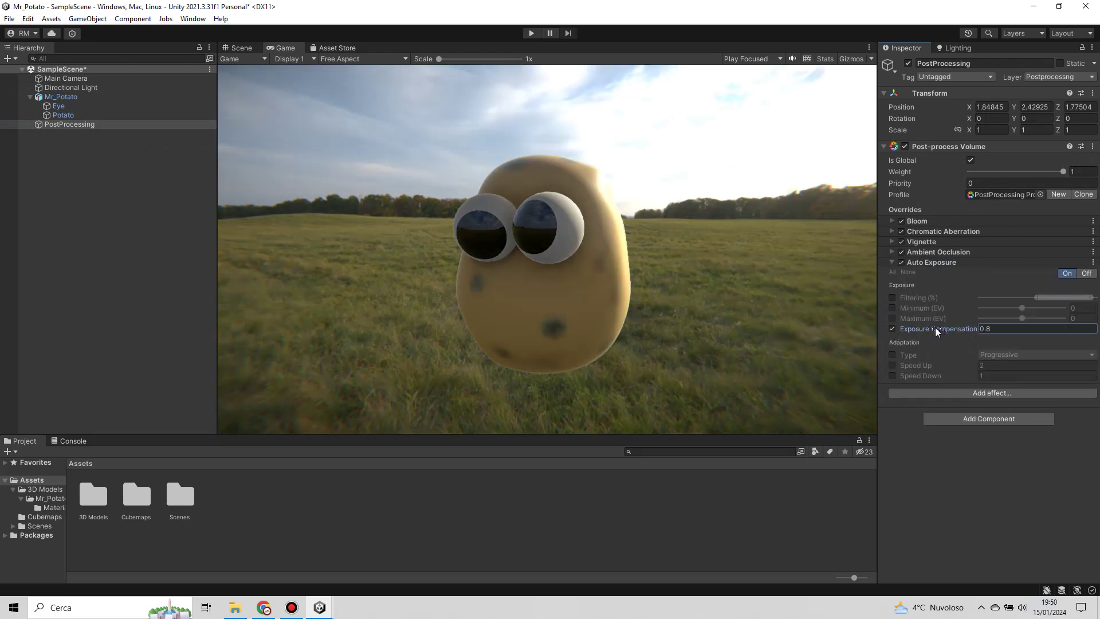
pyautogui.click(892, 262)
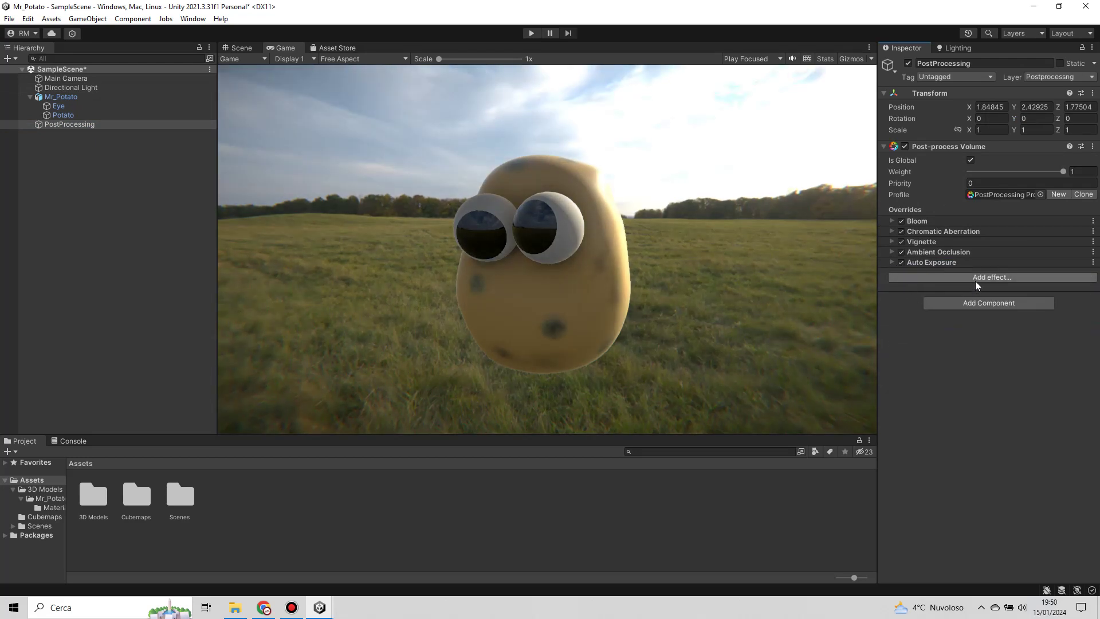
# Step: Add a Color Grading override with Tonemapping Mode set to ACES
pyautogui.click(990, 276)
pyautogui.moveTo(1009, 287)
pyautogui.click(903, 338)
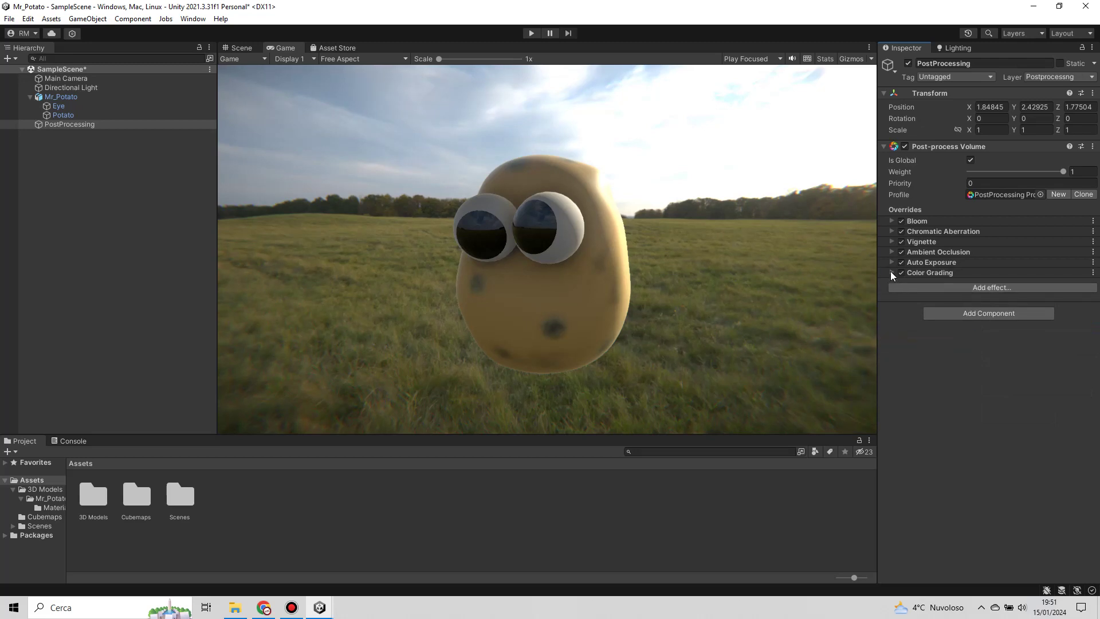
pyautogui.click(892, 272)
pyautogui.click(892, 323)
pyautogui.click(985, 322)
pyautogui.click(993, 356)
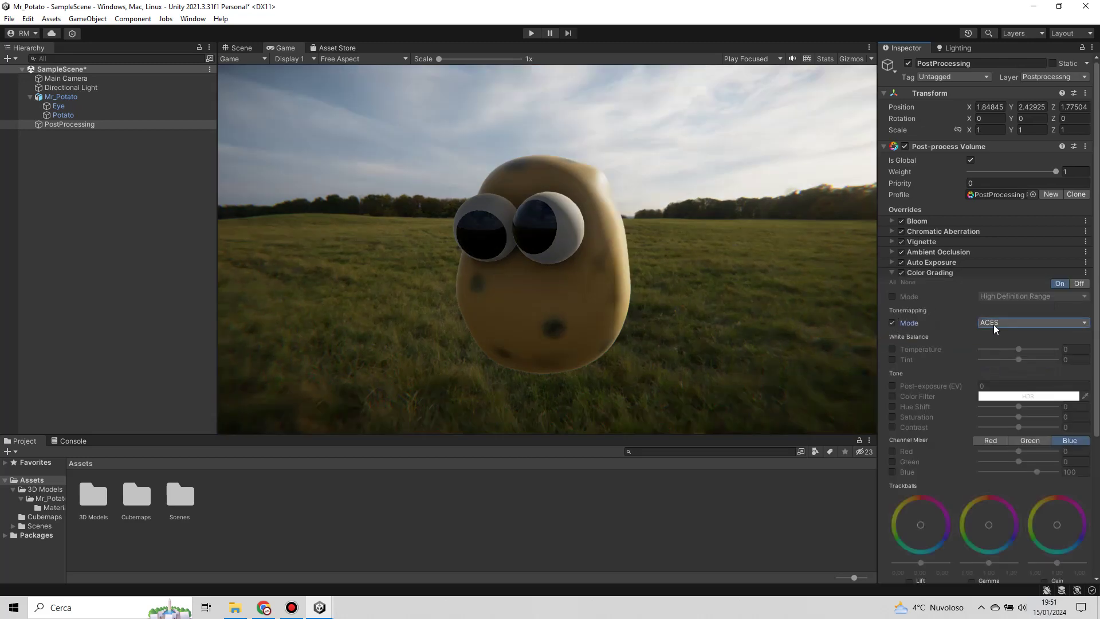
pyautogui.click(891, 273)
# Step: Raise the Auto Exposure compensation to 1.51
pyautogui.click(892, 262)
pyautogui.click(983, 328)
pyautogui.write('1.51')
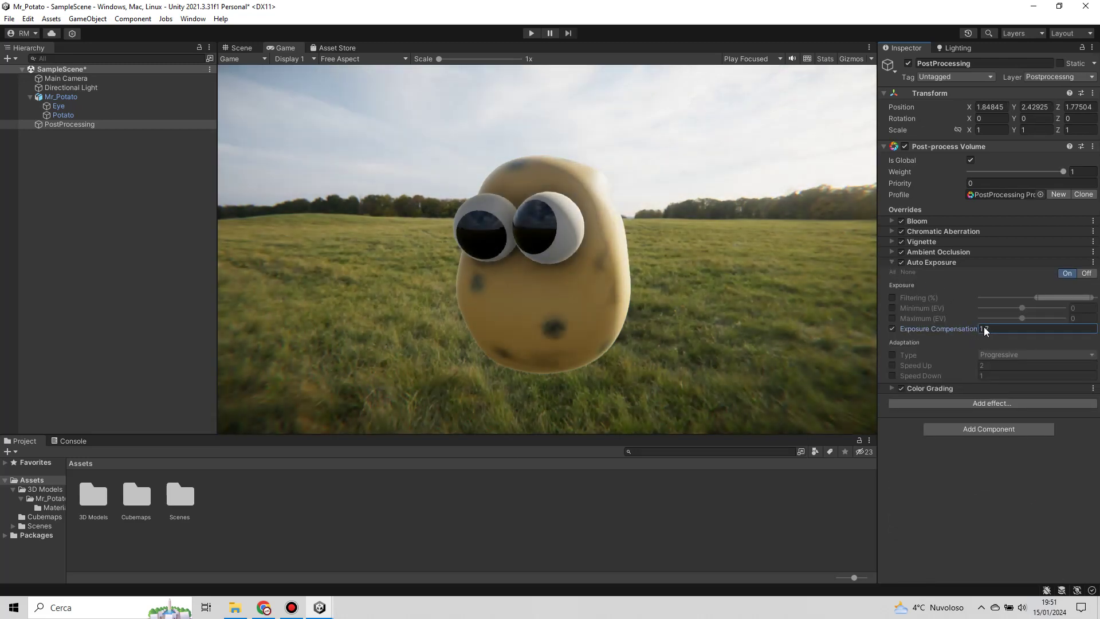
pyautogui.rightClick(65, 142)
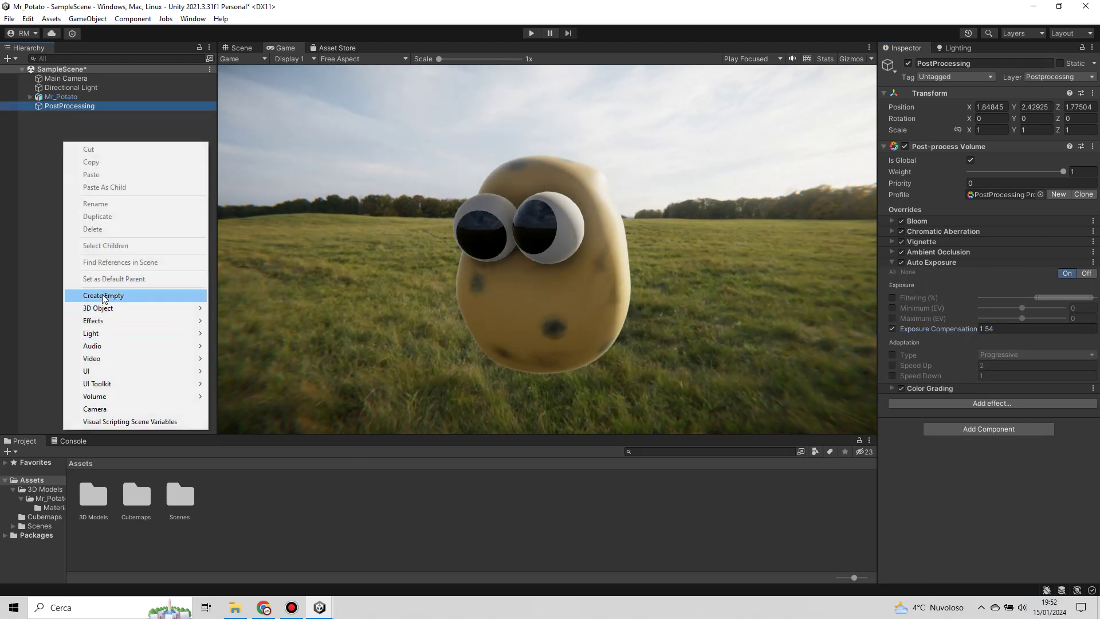
# Step: Create an empty object named Hair and add a Hair Instance component to it
pyautogui.click(109, 321)
pyautogui.write('r')
pyautogui.press('Return')
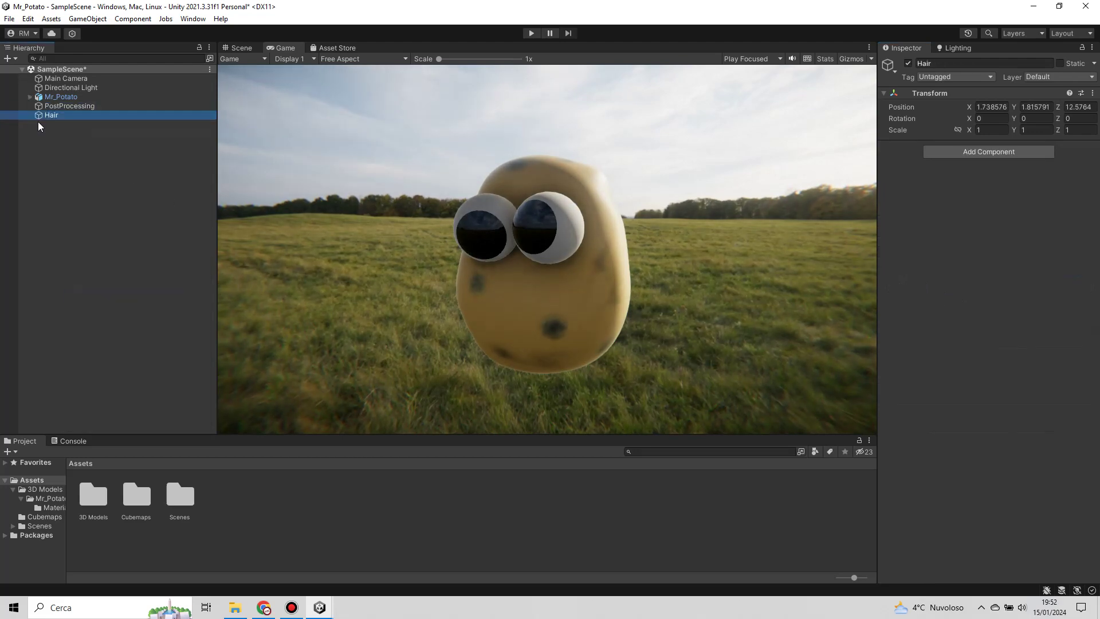
pyautogui.click(972, 153)
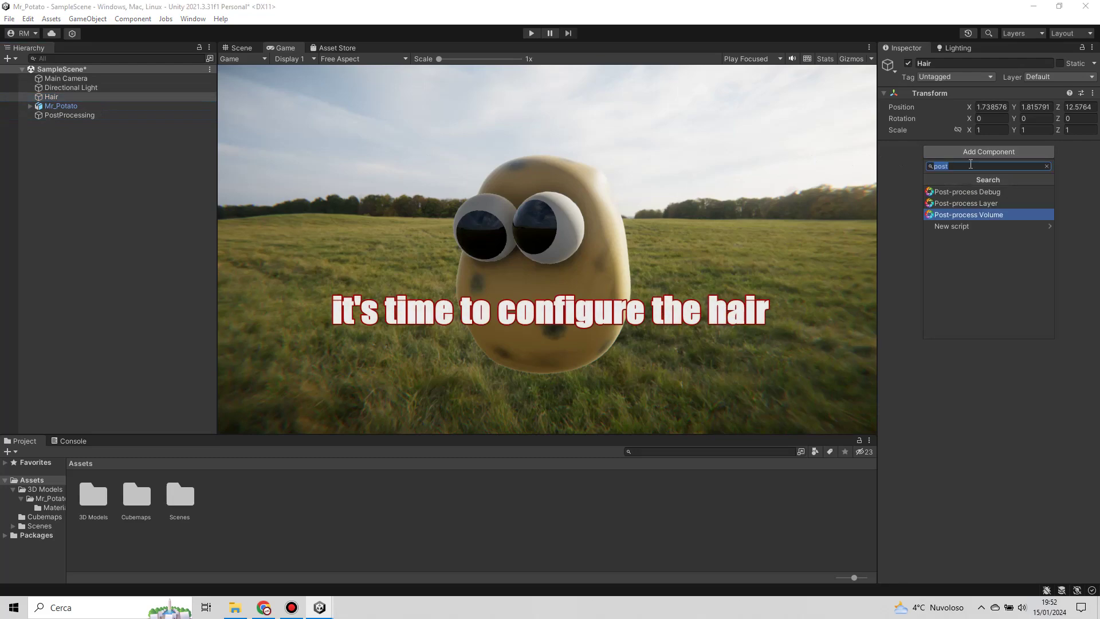
pyautogui.press('Up')
pyautogui.press('Return')
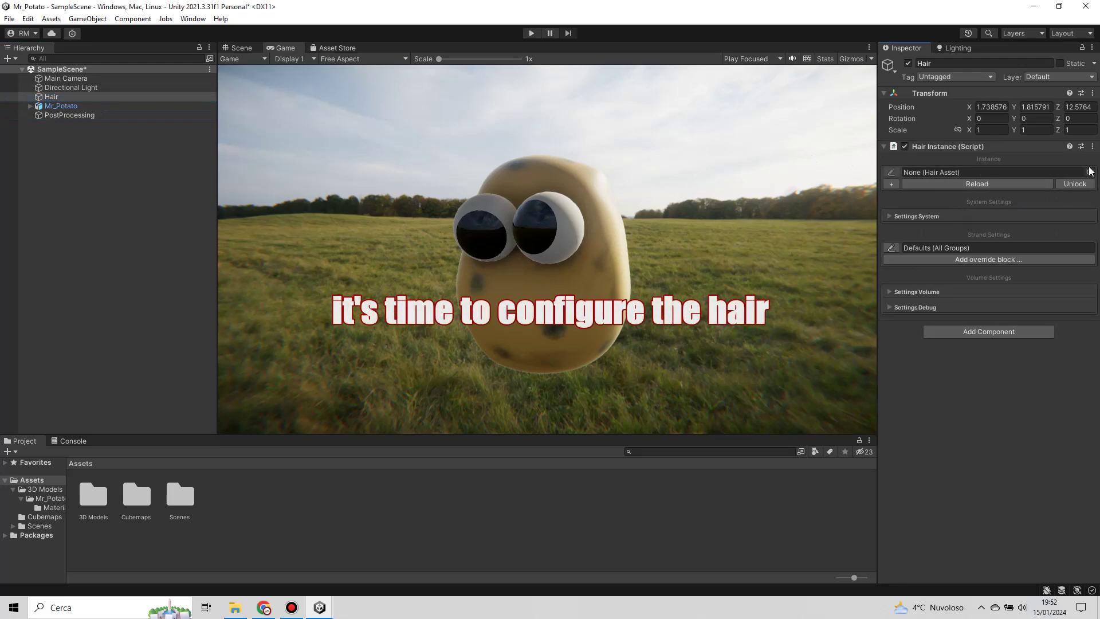
# Step: Create a hair asset named 'Mr_Potato_H' in the Mr_Potato folder
pyautogui.click(45, 498)
pyautogui.rightClick(339, 488)
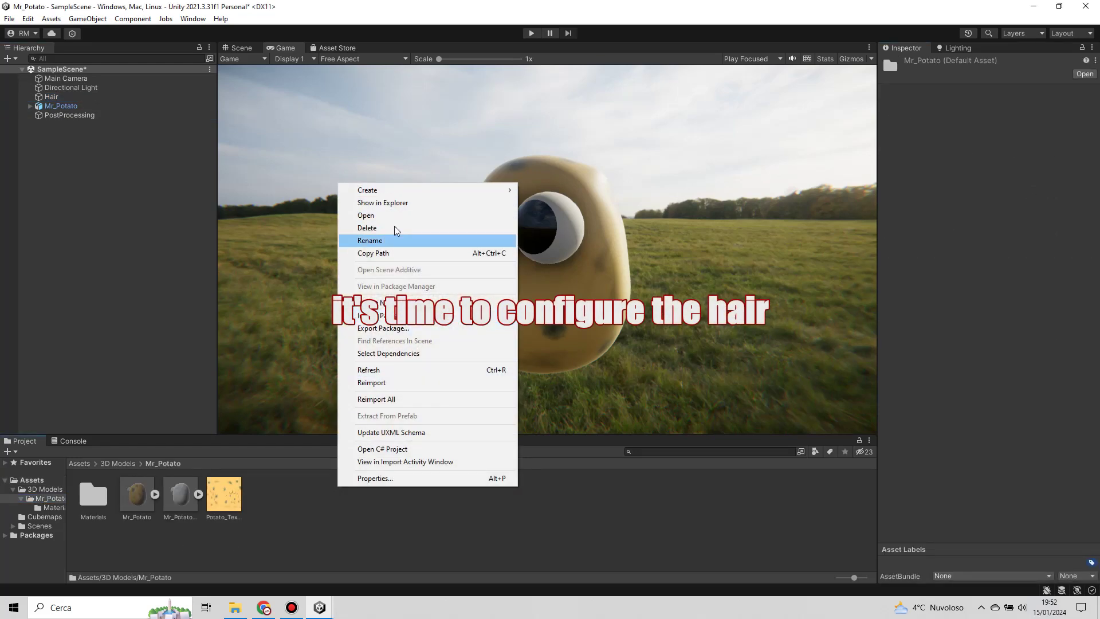
pyautogui.moveTo(436, 190)
pyautogui.moveTo(594, 412)
pyautogui.click(688, 412)
pyautogui.write('Mr_Potato_Hi')
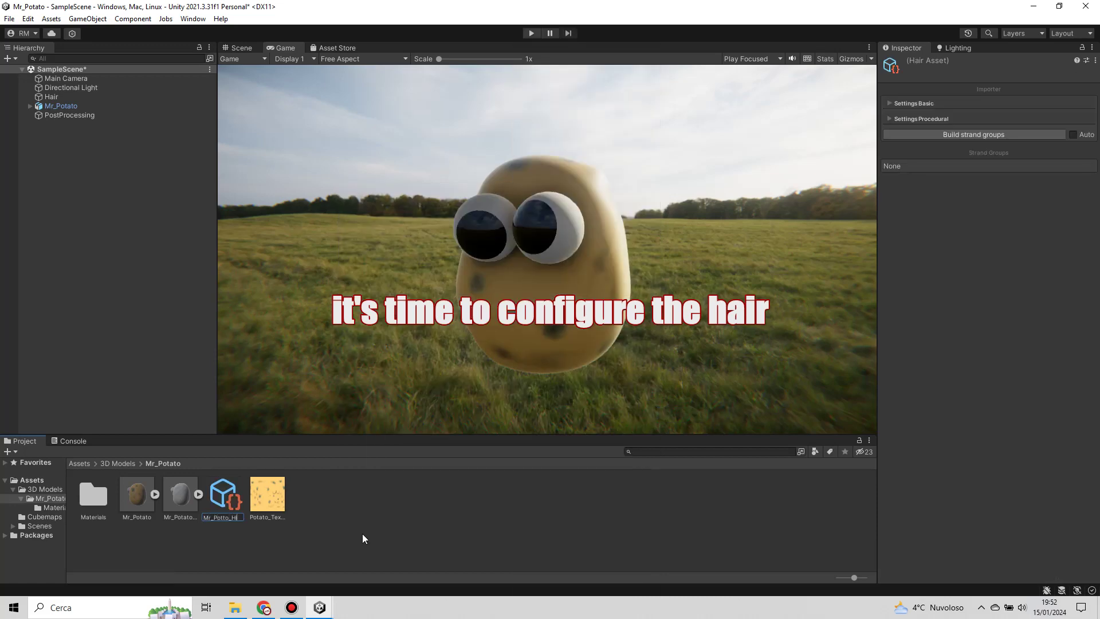
pyautogui.press('Return')
# Step: Set the hair asset to Alembic with Interleaved layout, assign Mr_Potato_Hair, and build strand groups
pyautogui.click(914, 104)
pyautogui.click(977, 116)
pyautogui.click(993, 141)
pyautogui.click(1026, 127)
pyautogui.click(1000, 140)
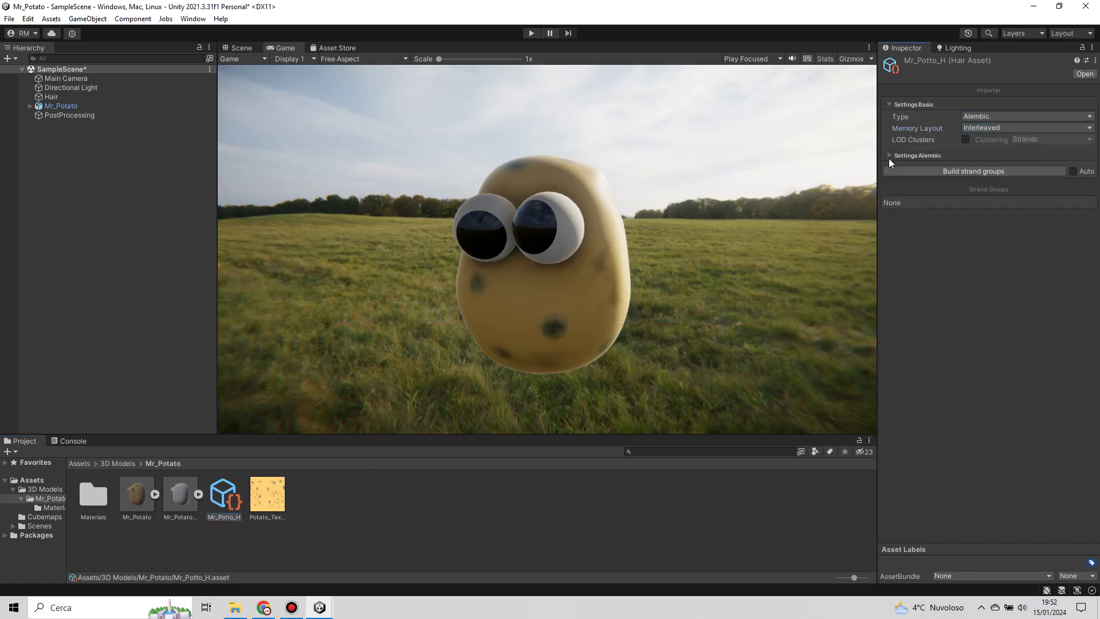
pyautogui.click(180, 496)
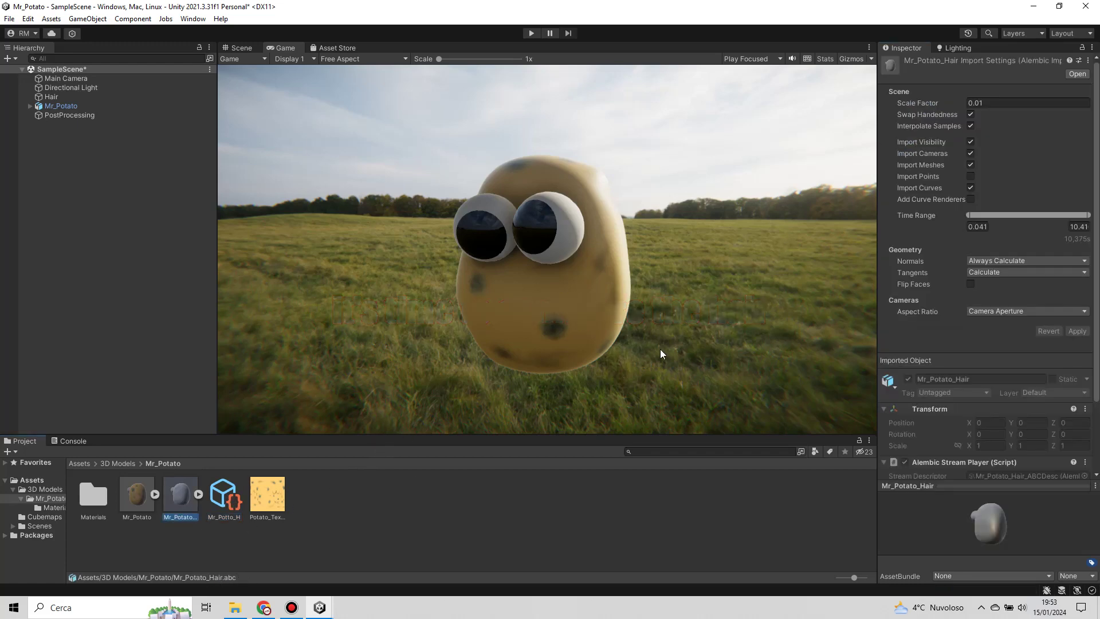
pyautogui.click(222, 493)
pyautogui.moveTo(989, 198); pyautogui.dragTo(990, 200)
pyautogui.click(982, 281)
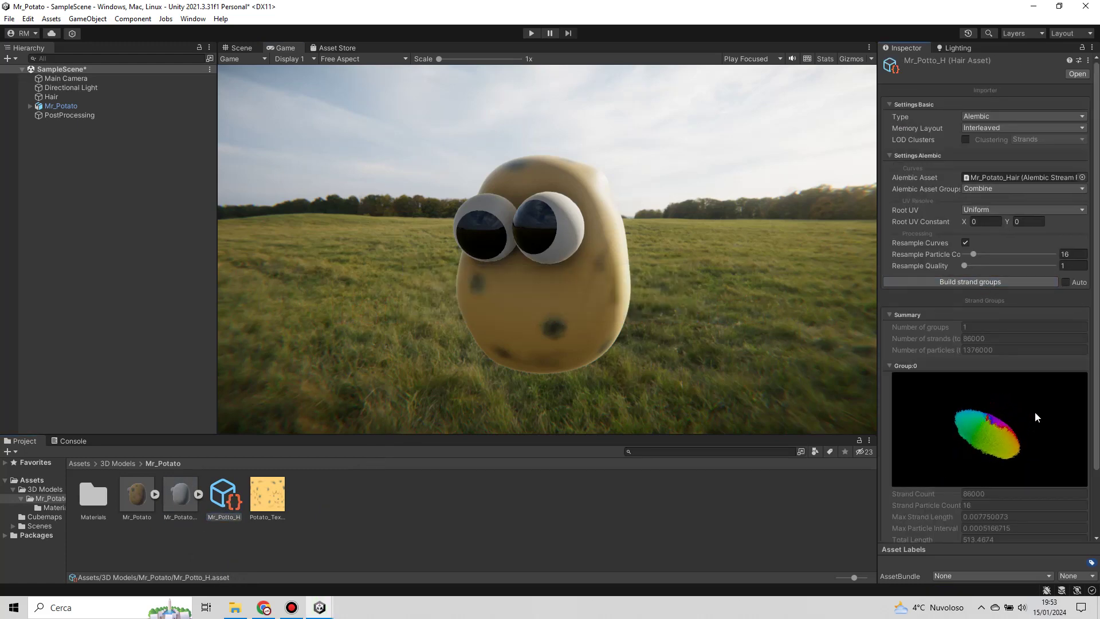
# Step: Assign the new hair asset to the Hair object's Hair Instance
pyautogui.click(76, 116)
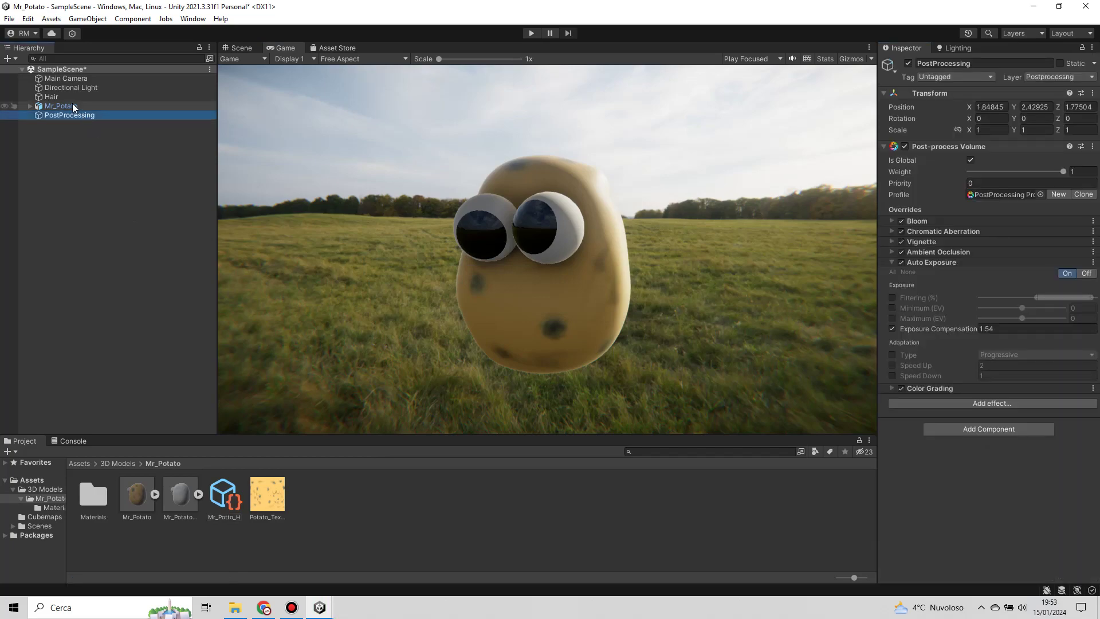
pyautogui.click(63, 97)
pyautogui.moveTo(224, 496); pyautogui.dragTo(954, 172)
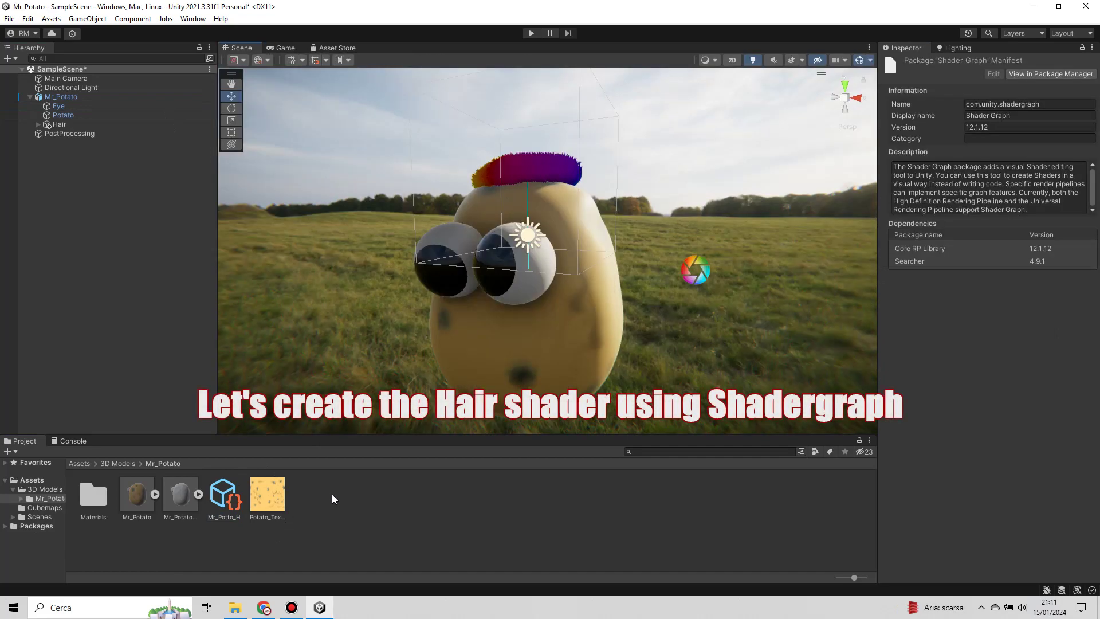
# Step: Create a BuiltIn Lit Shader Graph asset in Mr_Potato and name it 'Hair'
pyautogui.rightClick(333, 493)
pyautogui.moveTo(413, 198)
pyautogui.moveTo(600, 79)
pyautogui.moveTo(728, 80)
pyautogui.click(698, 90)
pyautogui.write('Hair')
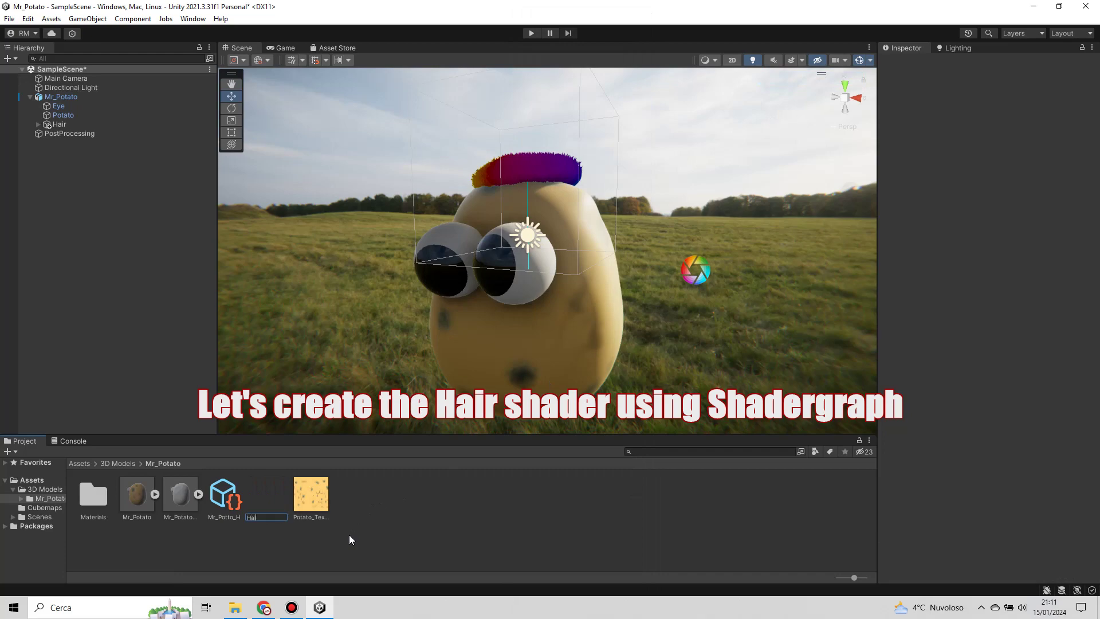
pyautogui.press('Return')
# Step: Open the Hair shader graph and add a Color property, discarding a stray Sample Texture 2D node
pyautogui.doubleClick(136, 495)
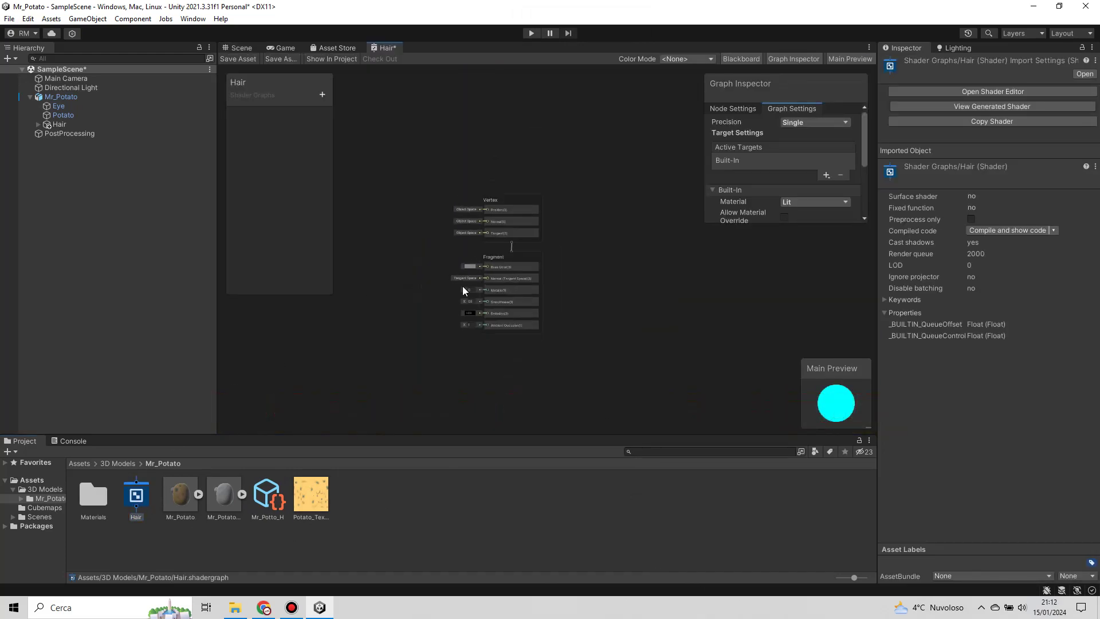
pyautogui.click(322, 95)
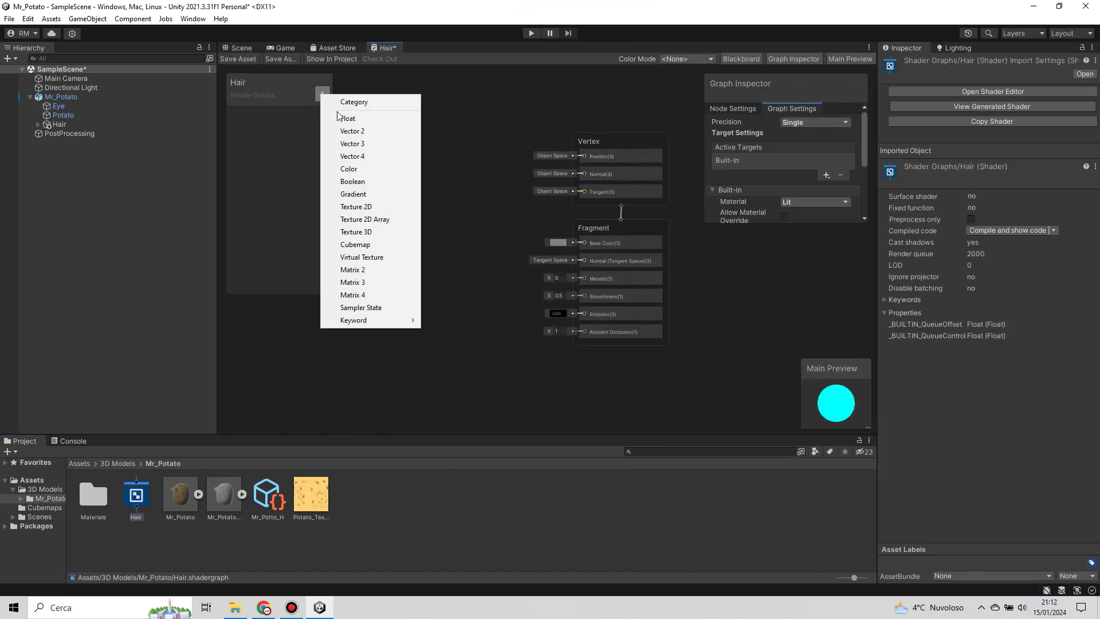
pyautogui.click(343, 182)
pyautogui.moveTo(324, 186); pyautogui.dragTo(374, 205)
pyautogui.press('space')
pyautogui.write('sampl')
pyautogui.click(489, 318)
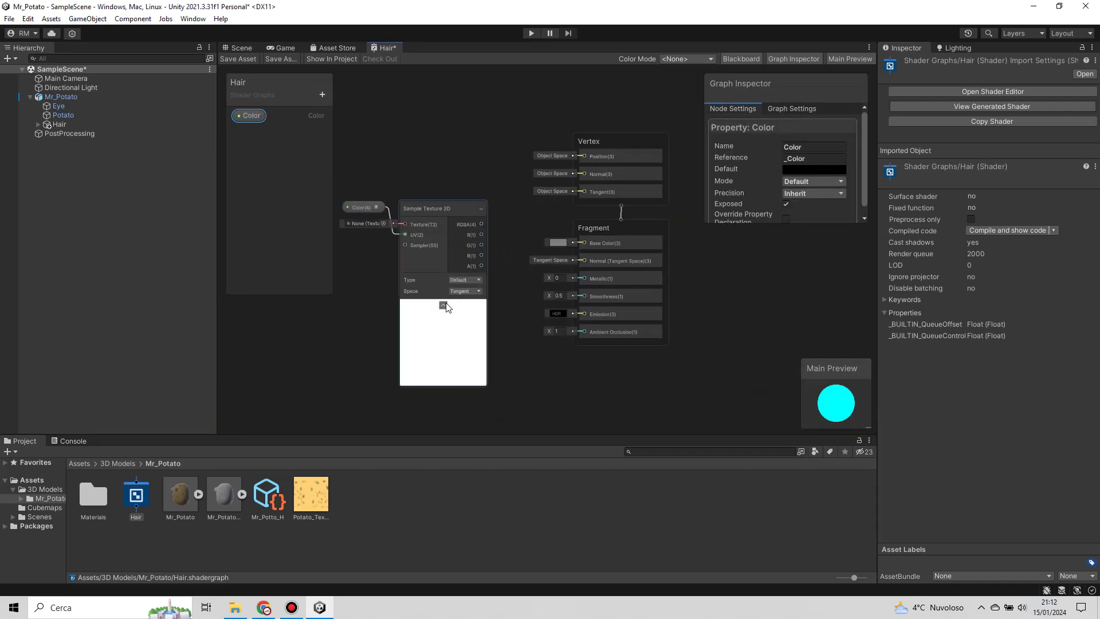
pyautogui.click(481, 210)
pyautogui.rightClick(445, 265)
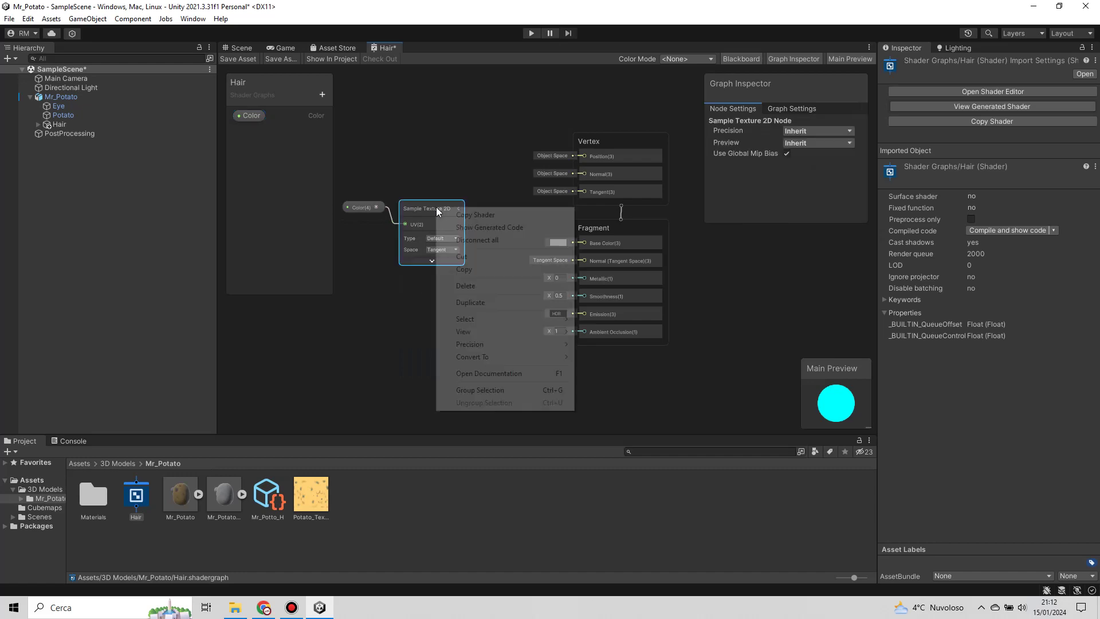
pyautogui.click(465, 289)
pyautogui.press('Delete')
# Step: Connect the Color property to Base Color and give it a lighter default colour
pyautogui.click(322, 95)
pyautogui.click(344, 179)
pyautogui.press('Return')
pyautogui.moveTo(575, 253); pyautogui.dragTo(584, 243)
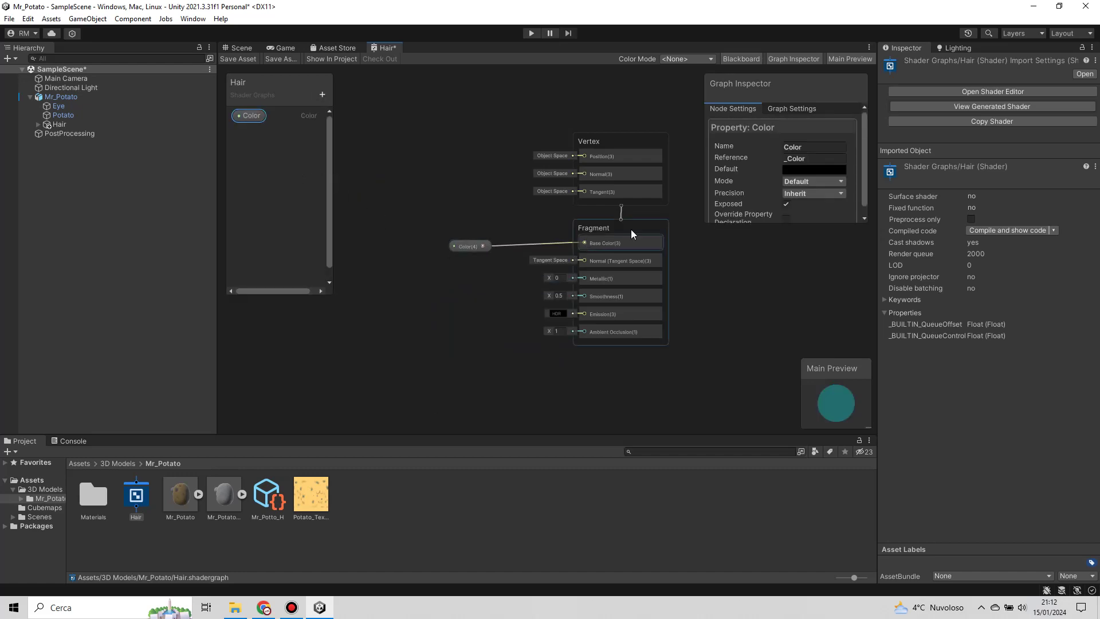
pyautogui.click(813, 169)
pyautogui.click(448, 232)
# Step: Add a HairVertex node and wire positionOS, normalOS and tangentOS into vertex Position, Normal, Tangent
pyautogui.rightClick(393, 154)
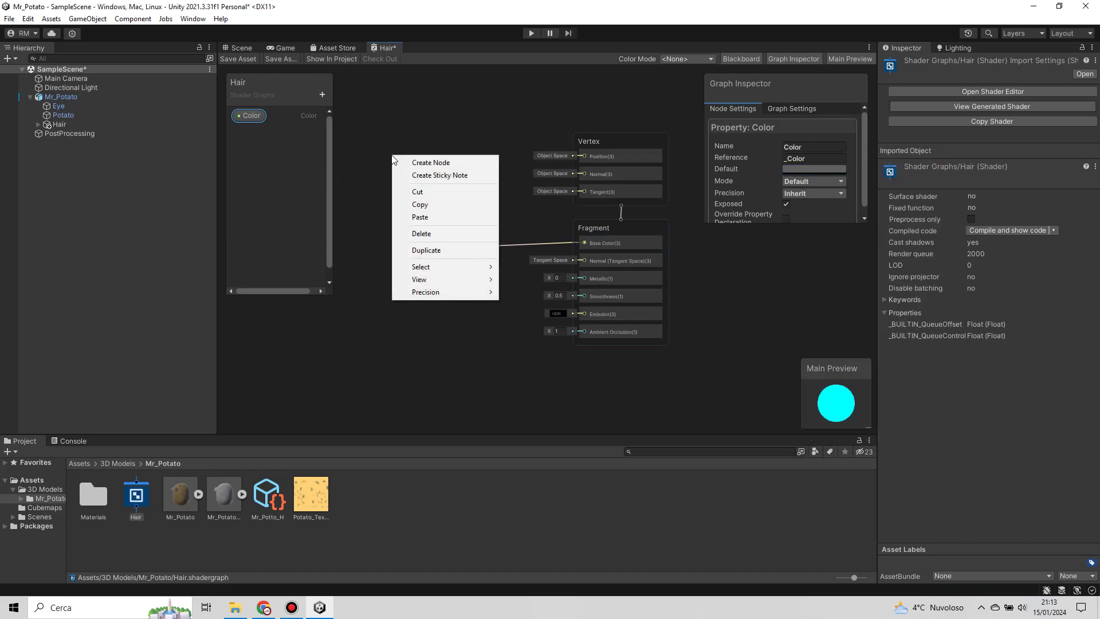
pyautogui.click(404, 161)
pyautogui.write('hair')
pyautogui.click(438, 102)
pyautogui.moveTo(458, 167)
pyautogui.mouseDown()
pyautogui.moveTo(401, 147)
pyautogui.moveTo(583, 156)
pyautogui.mouseUp()
pyautogui.moveTo(419, 168); pyautogui.dragTo(584, 173)
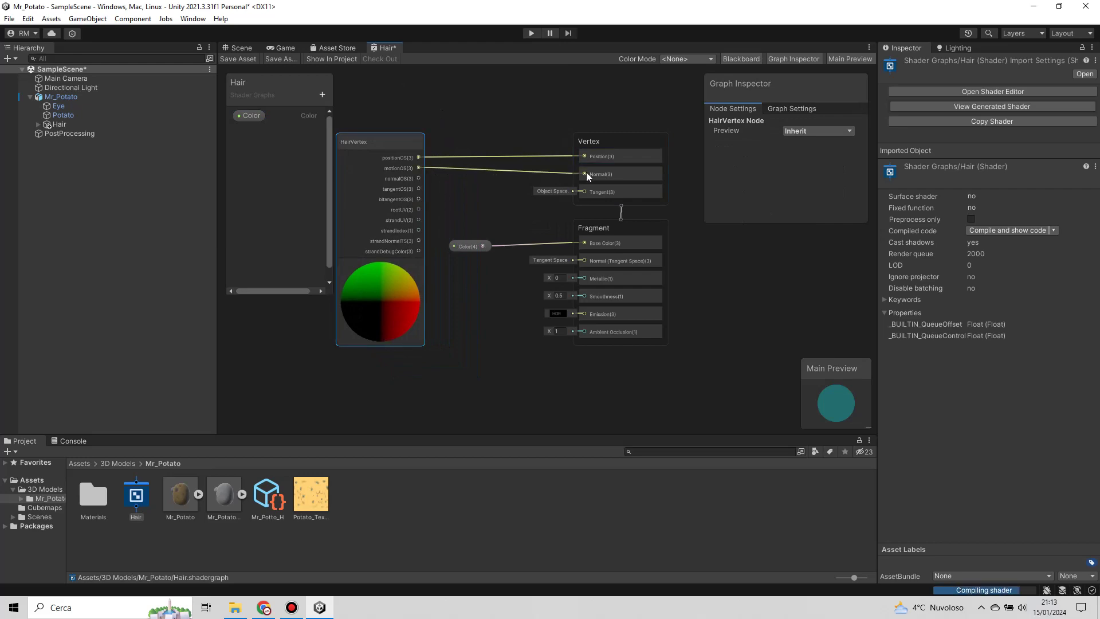
pyautogui.moveTo(418, 179); pyautogui.dragTo(584, 174)
pyautogui.moveTo(418, 189); pyautogui.dragTo(584, 191)
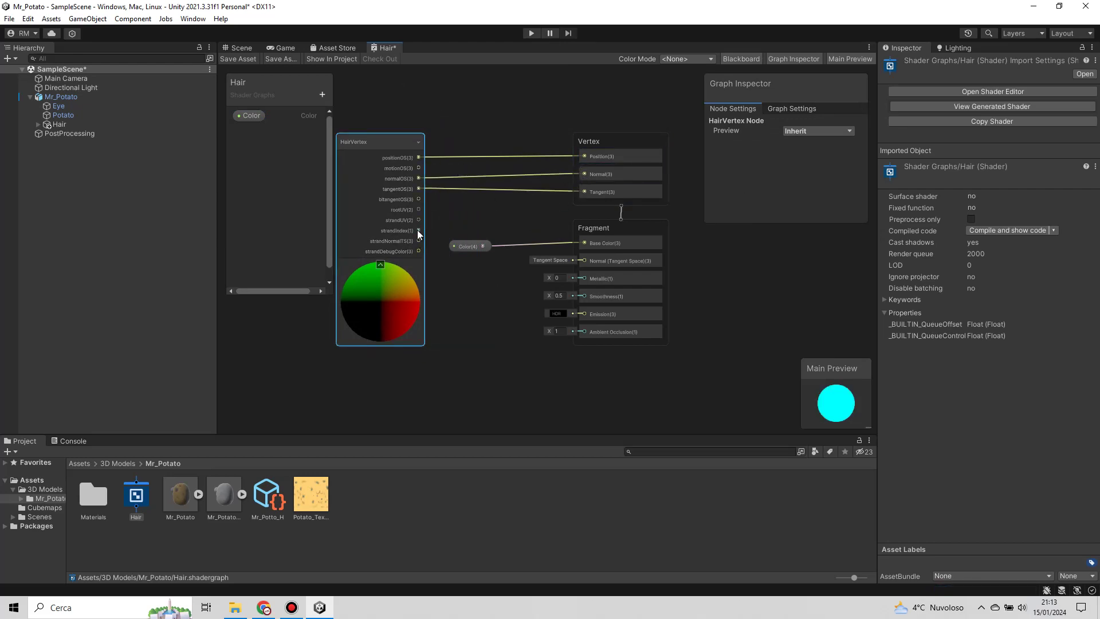
# Step: Save the Hair shader graph and select the Hair object in the scene
pyautogui.click(237, 59)
pyautogui.click(241, 48)
pyautogui.click(59, 124)
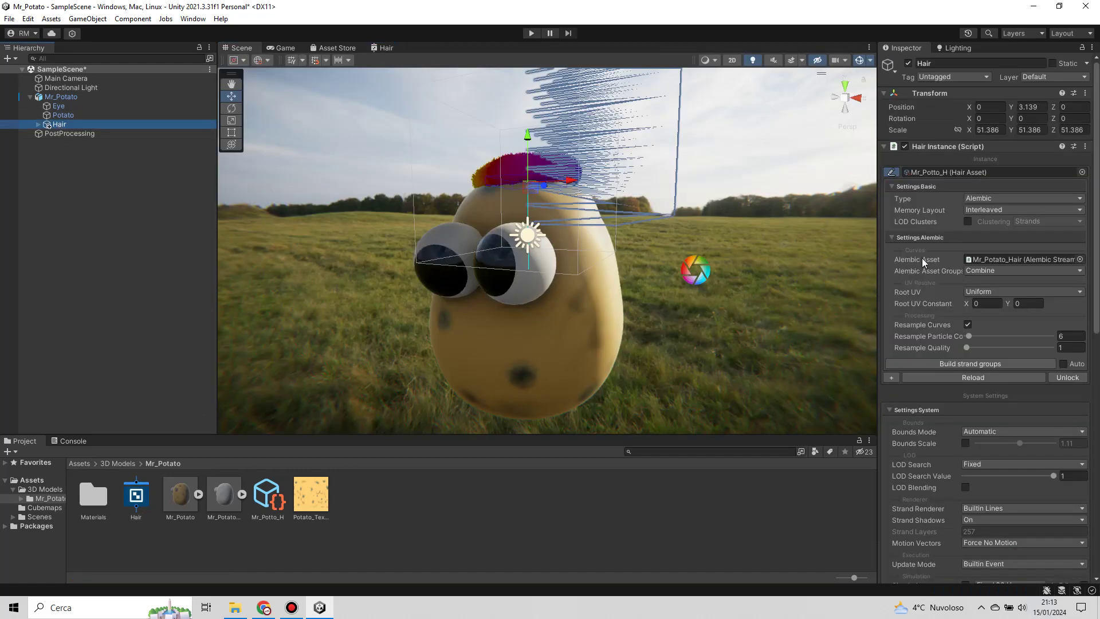
# Step: Expand the Hair component's Strands settings to reveal the empty material slot
pyautogui.scroll(-5, 927, 294)
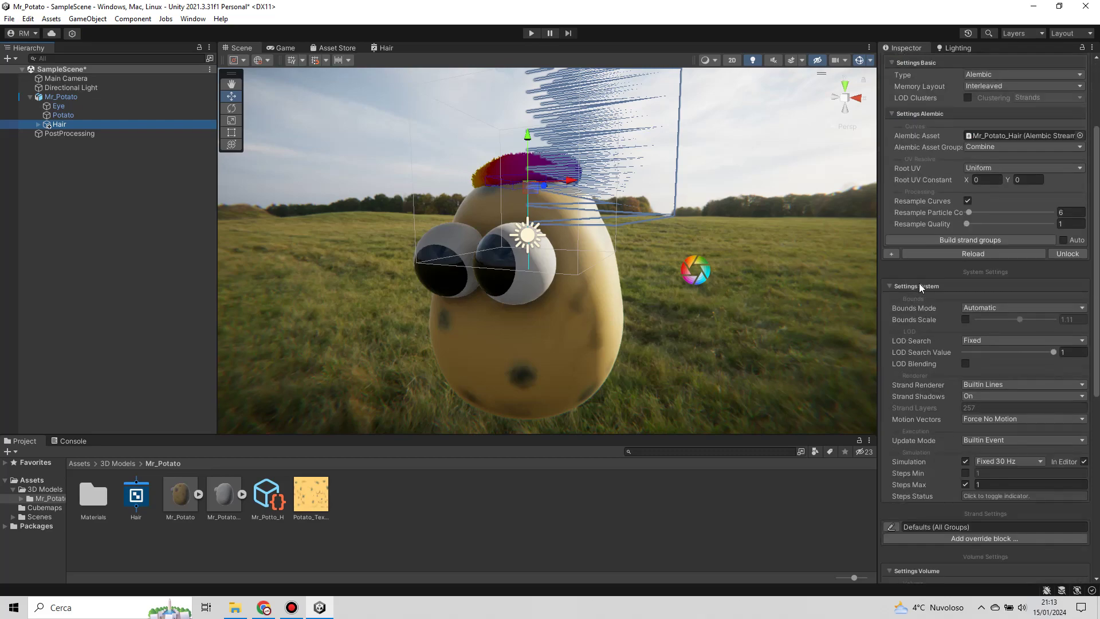
pyautogui.scroll(2, 917, 216)
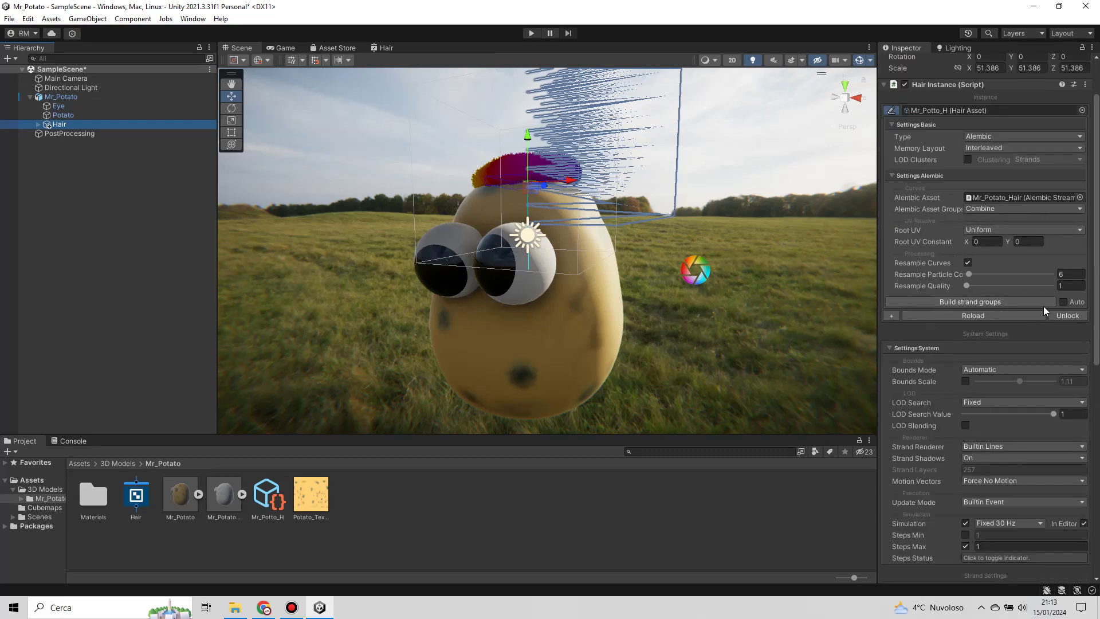
pyautogui.moveTo(1097, 286); pyautogui.dragTo(1097, 523)
pyautogui.scroll(3, 974, 344)
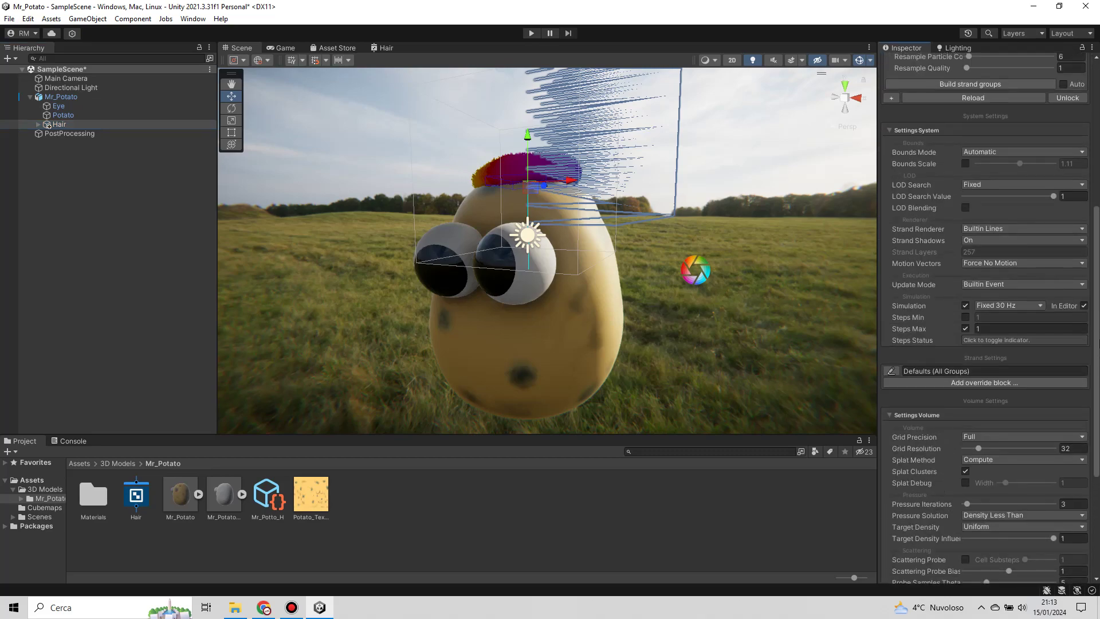
pyautogui.click(890, 270)
pyautogui.click(891, 299)
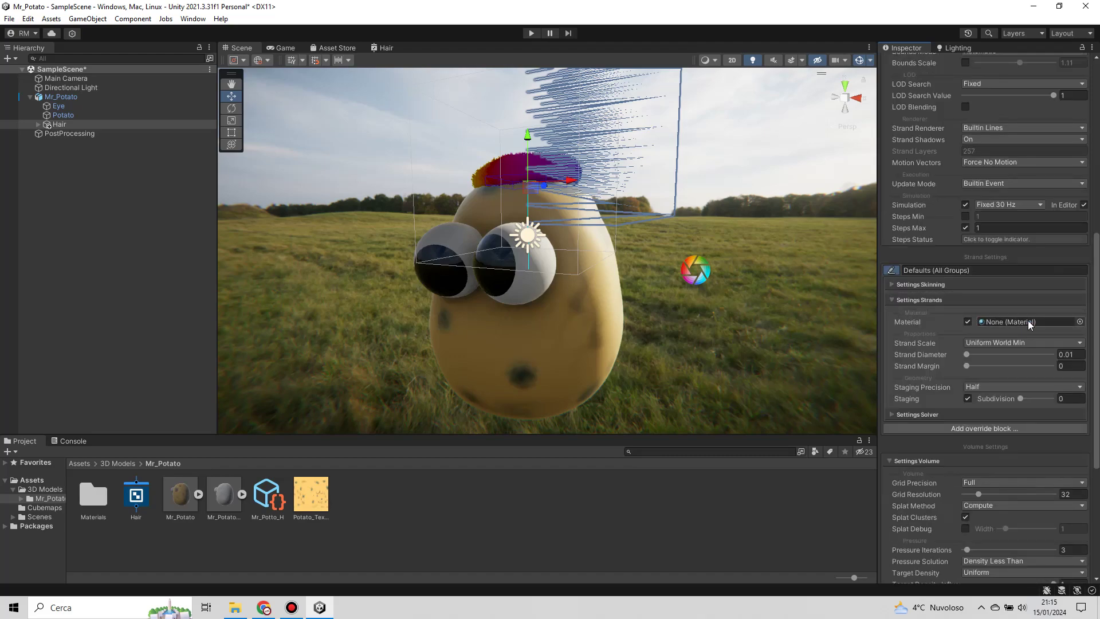
pyautogui.rightClick(377, 508)
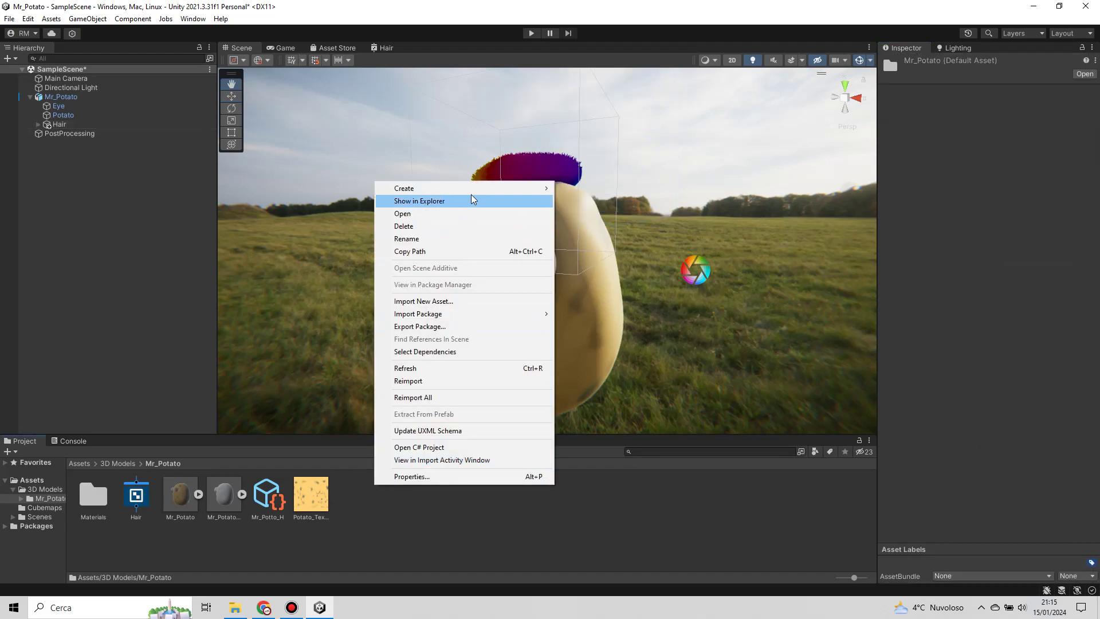
# Step: Create a material named 'Hair' using the Shader Graphs/Hair shader
pyautogui.moveTo(401, 184)
pyautogui.click(597, 321)
pyautogui.write('Hai')
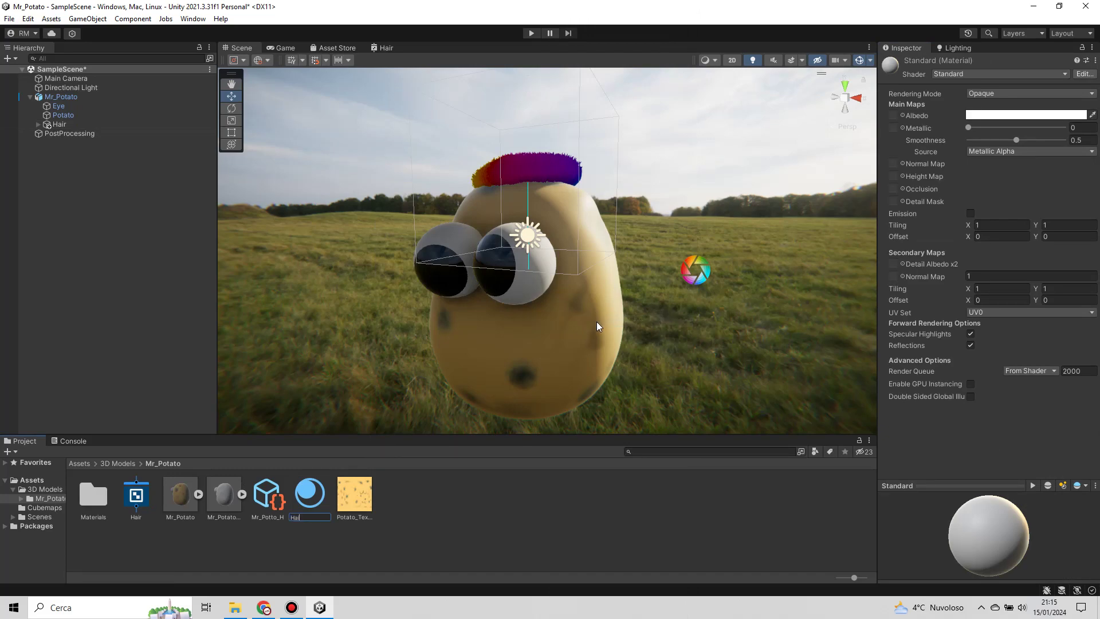
pyautogui.write('r')
pyautogui.press('Return')
pyautogui.click(995, 75)
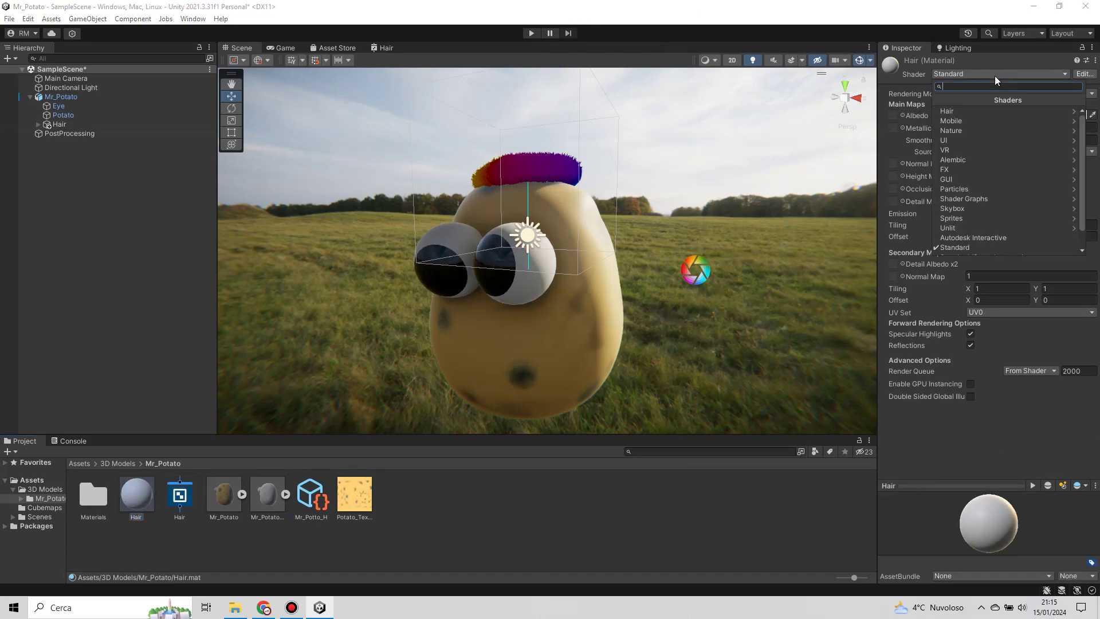
pyautogui.click(969, 199)
pyautogui.click(950, 112)
# Step: Select the Hair object and scroll to its strand settings
pyautogui.click(59, 125)
pyautogui.scroll(-5, 1019, 343)
pyautogui.scroll(-5, 1029, 411)
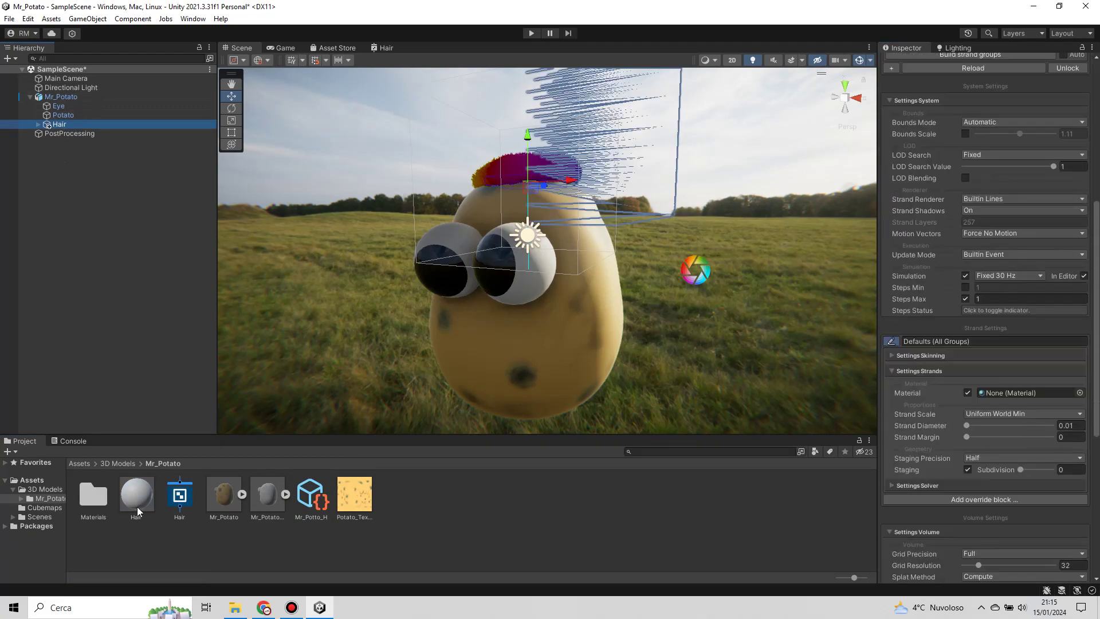
# Step: Drop the Hair material into the strands' Material slot and tint the hair light blue
pyautogui.moveTo(1002, 391); pyautogui.dragTo(1006, 392)
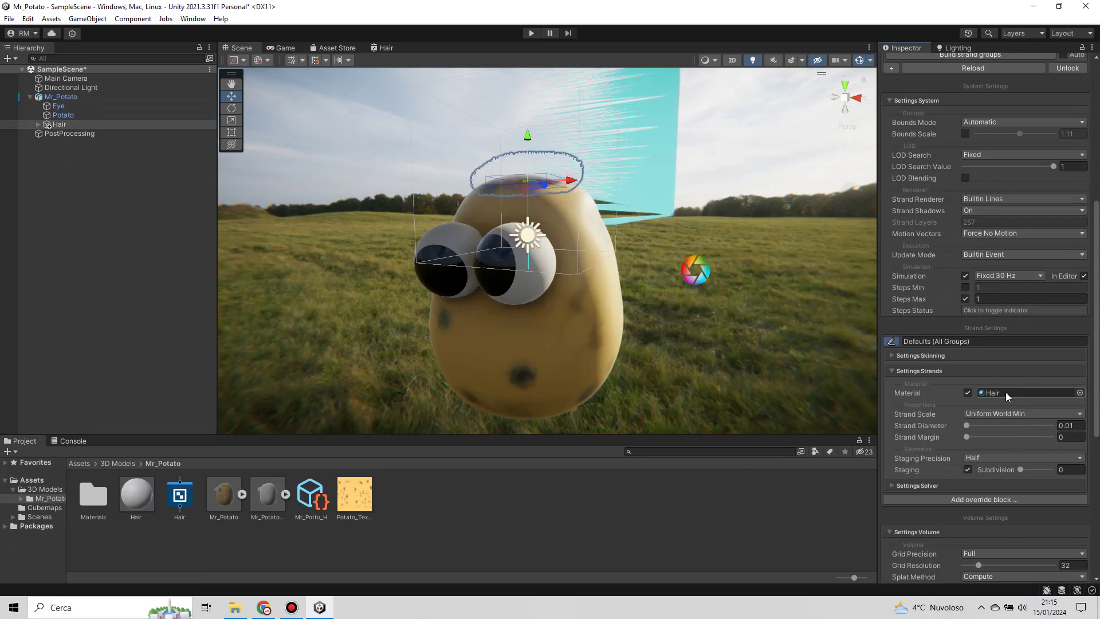
pyautogui.moveTo(297, 83)
pyautogui.mouseDown(button='middle')
pyautogui.moveTo(645, 258)
pyautogui.moveTo(460, 347)
pyautogui.mouseUp(button='middle')
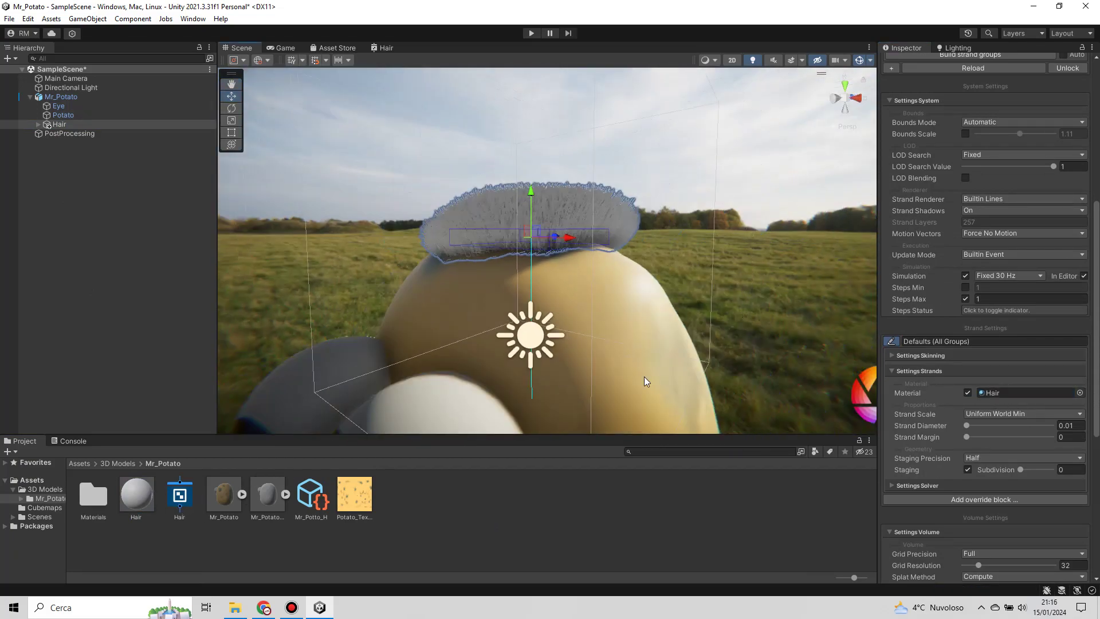
pyautogui.click(1026, 122)
pyautogui.moveTo(986, 246); pyautogui.dragTo(1025, 150)
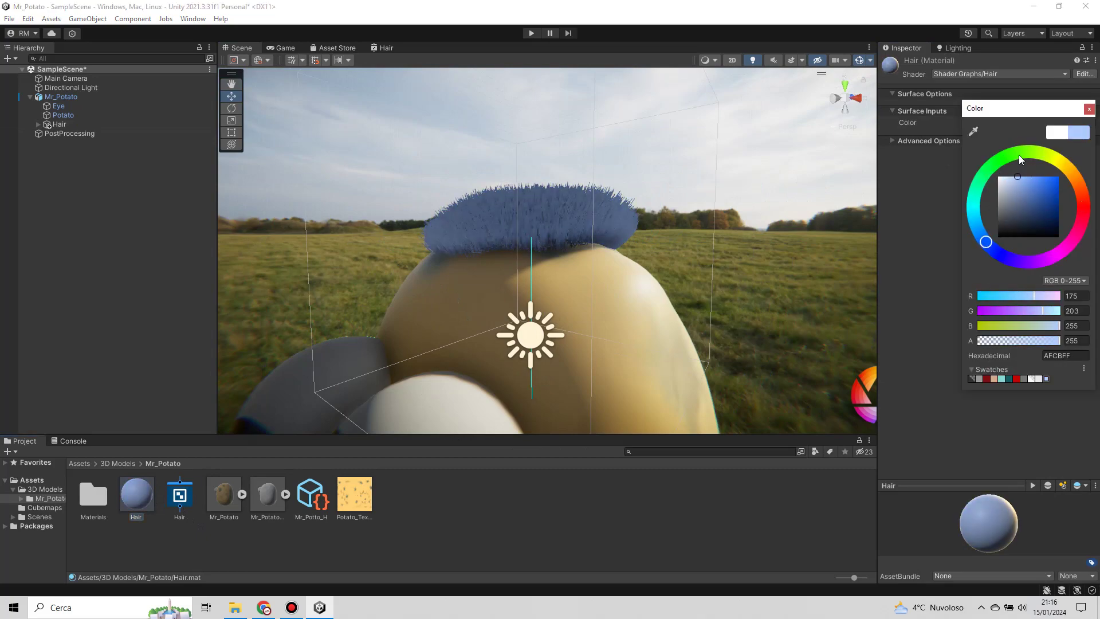
pyautogui.moveTo(659, 258)
pyautogui.mouseDown(button='middle')
pyautogui.moveTo(554, 347)
pyautogui.moveTo(590, 246)
pyautogui.mouseUp(button='middle')
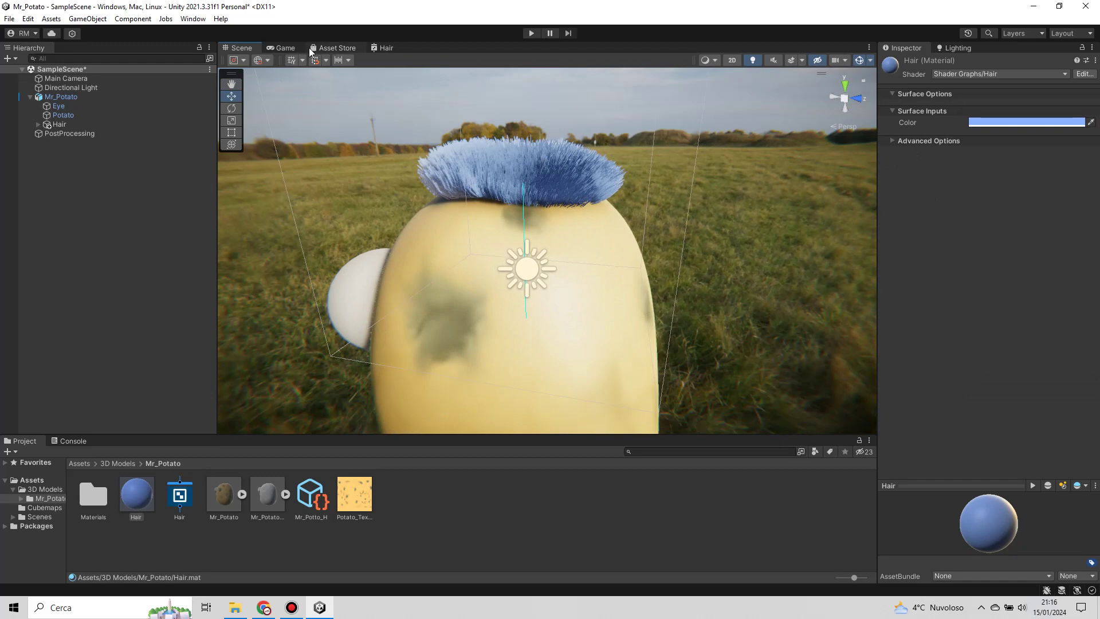
pyautogui.click(382, 52)
# Step: Add a Float property 'Smoothness' wired to fragment Smoothness, then set it to 0.55 on the material
pyautogui.click(322, 94)
pyautogui.click(344, 118)
pyautogui.write('Smoothness')
pyautogui.press('Return')
pyautogui.moveTo(261, 131)
pyautogui.mouseDown()
pyautogui.moveTo(503, 290)
pyautogui.moveTo(584, 296)
pyautogui.mouseUp()
pyautogui.moveTo(484, 291); pyautogui.dragTo(469, 289)
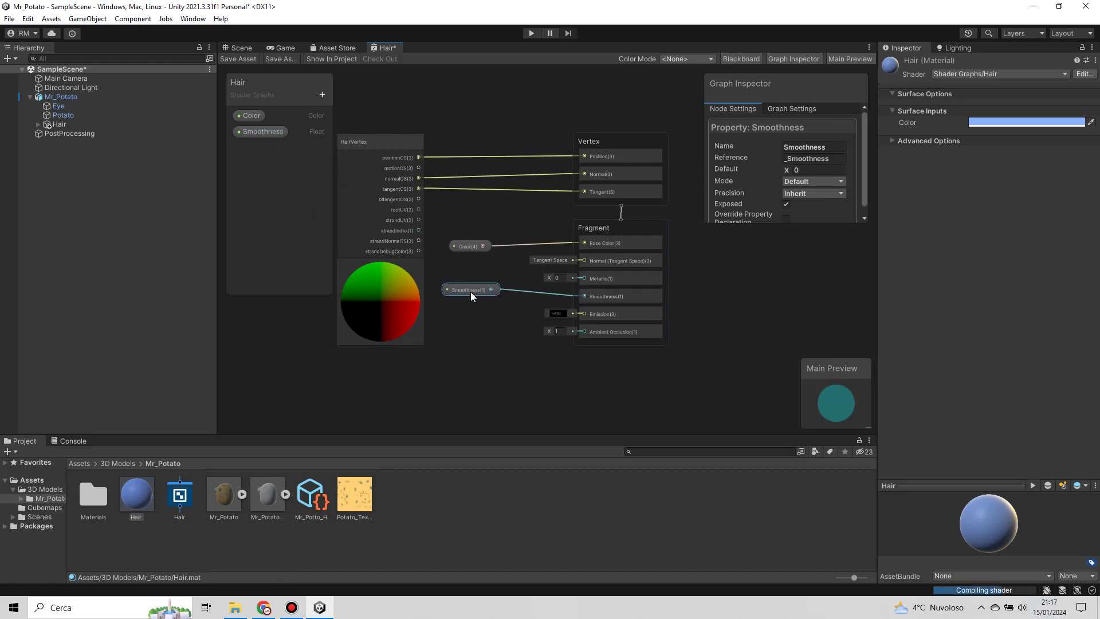
pyautogui.click(238, 46)
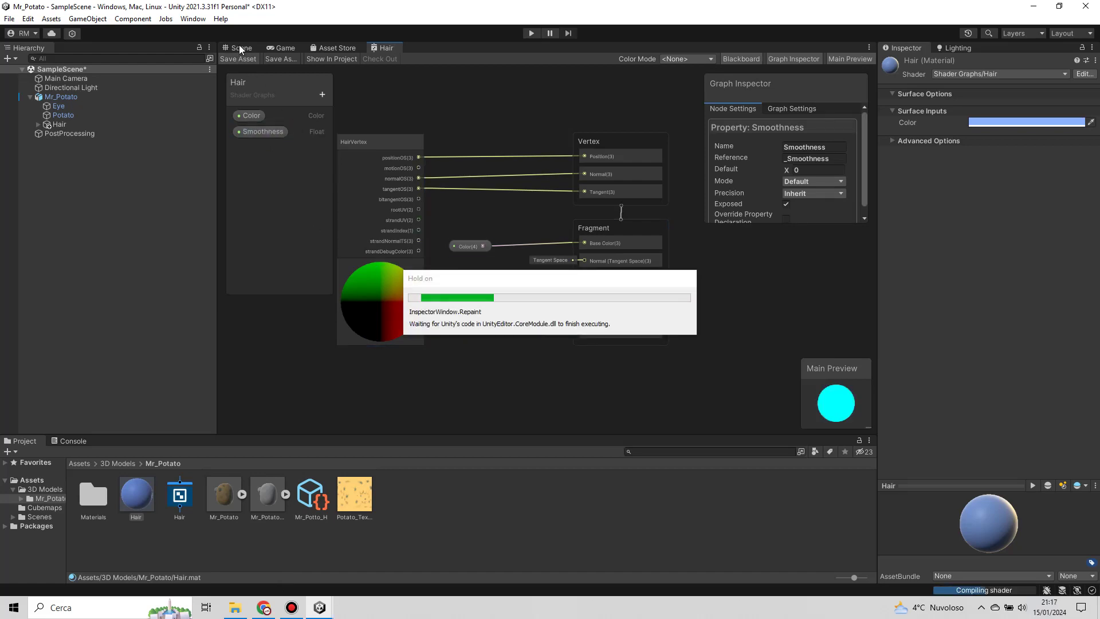
pyautogui.moveTo(917, 138); pyautogui.dragTo(937, 135)
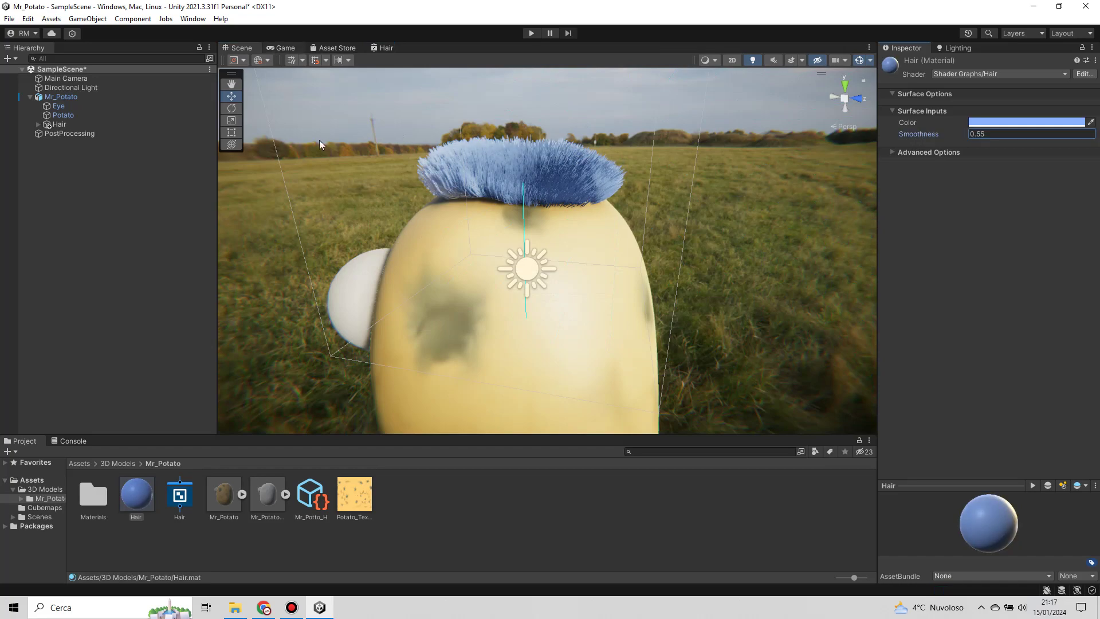
# Step: Set the hair material's Smoothness to 0.39 and recolour the hair light brown
pyautogui.moveTo(319, 139); pyautogui.dragTo(392, 239, button='right')
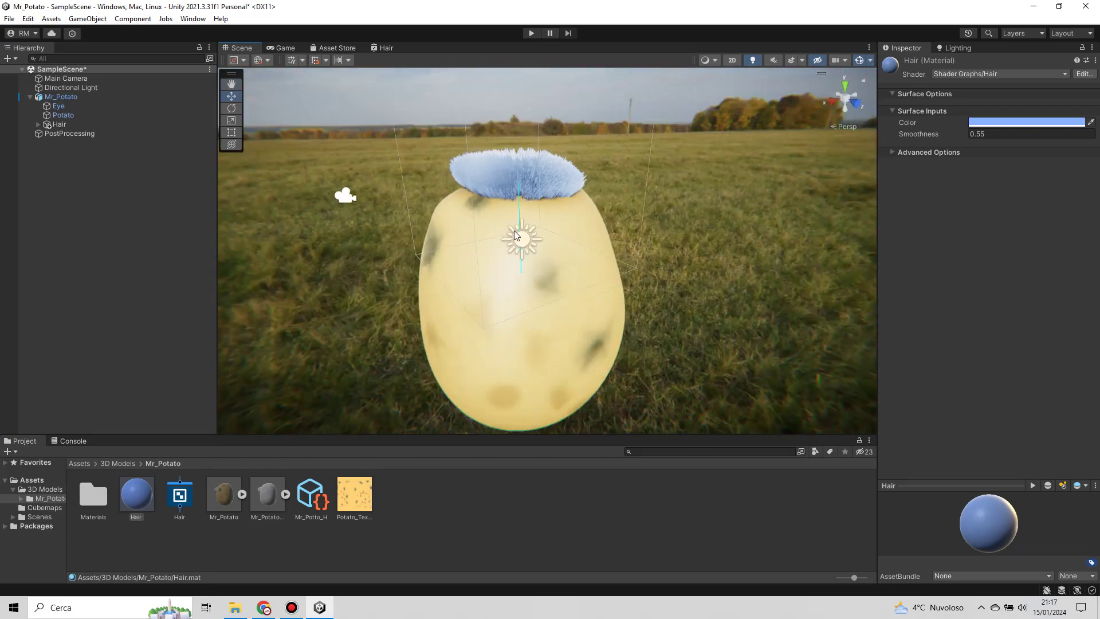
pyautogui.moveTo(392, 239); pyautogui.dragTo(619, 211, button='right')
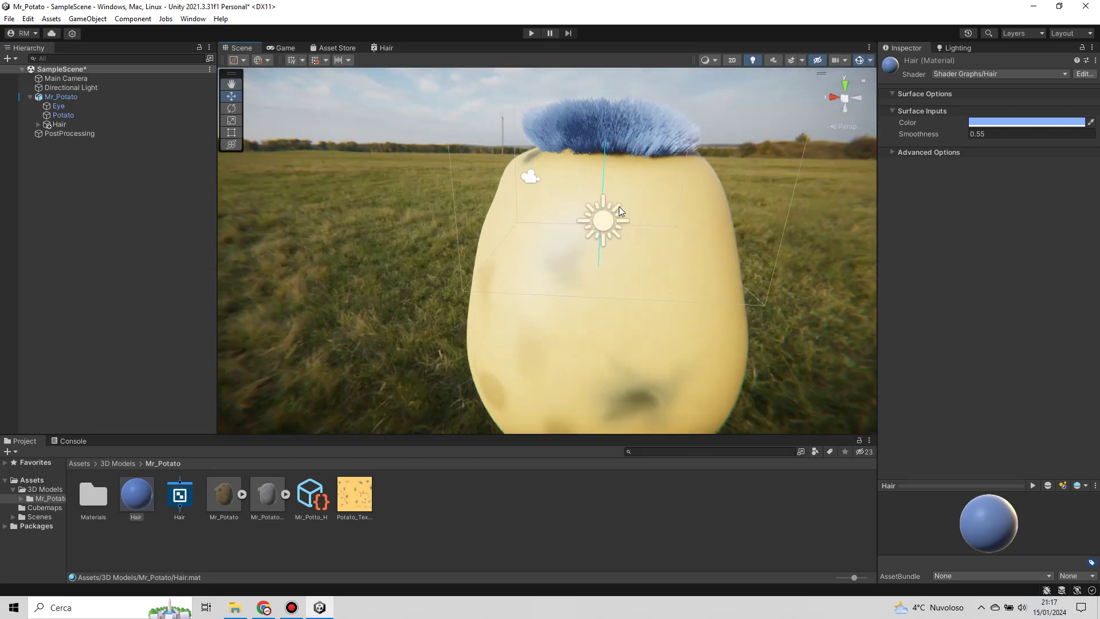
pyautogui.moveTo(920, 134)
pyautogui.mouseDown()
pyautogui.moveTo(941, 137)
pyautogui.moveTo(927, 136)
pyautogui.mouseUp()
pyautogui.click(978, 123)
pyautogui.click(1065, 166)
pyautogui.moveTo(1065, 166); pyautogui.dragTo(1078, 187)
pyautogui.moveTo(393, 327); pyautogui.dragTo(323, 274, button='middle')
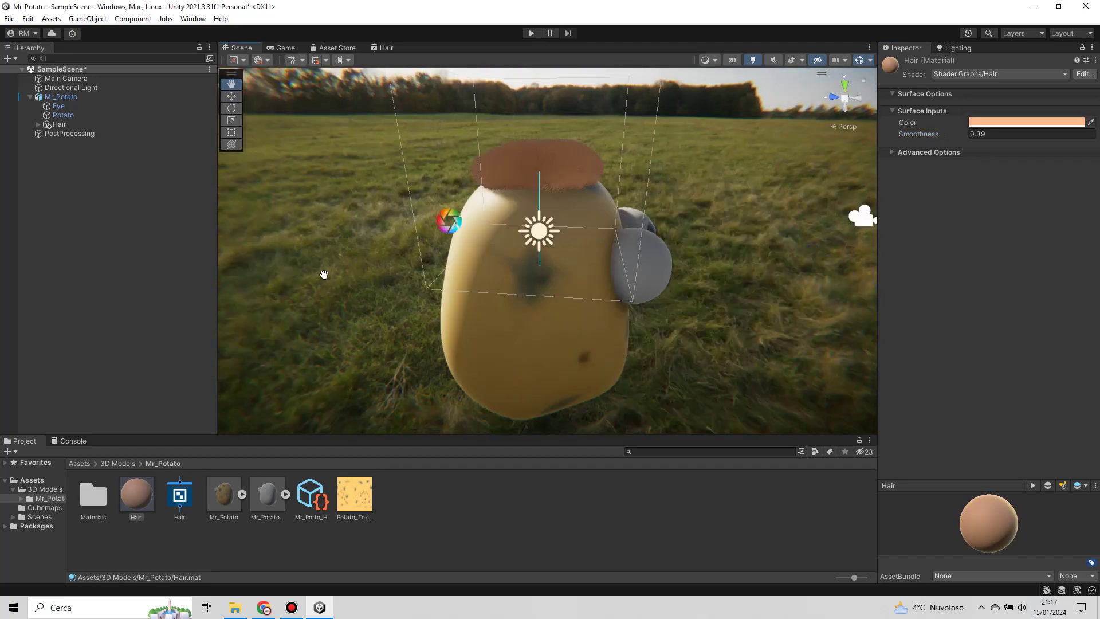
# Step: Orbit to a front view, switch to Game view, and select the Potato body
pyautogui.keyDown('alt'); pyautogui.moveTo(323, 274); pyautogui.dragTo(537, 209); pyautogui.keyUp('alt')
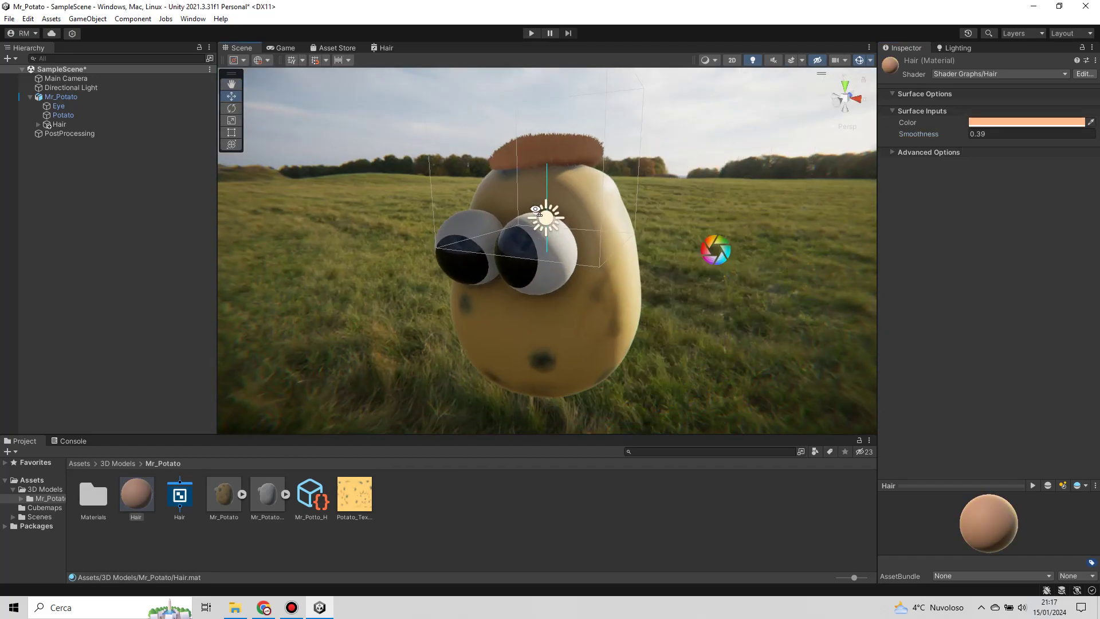
pyautogui.click(281, 48)
pyautogui.click(65, 116)
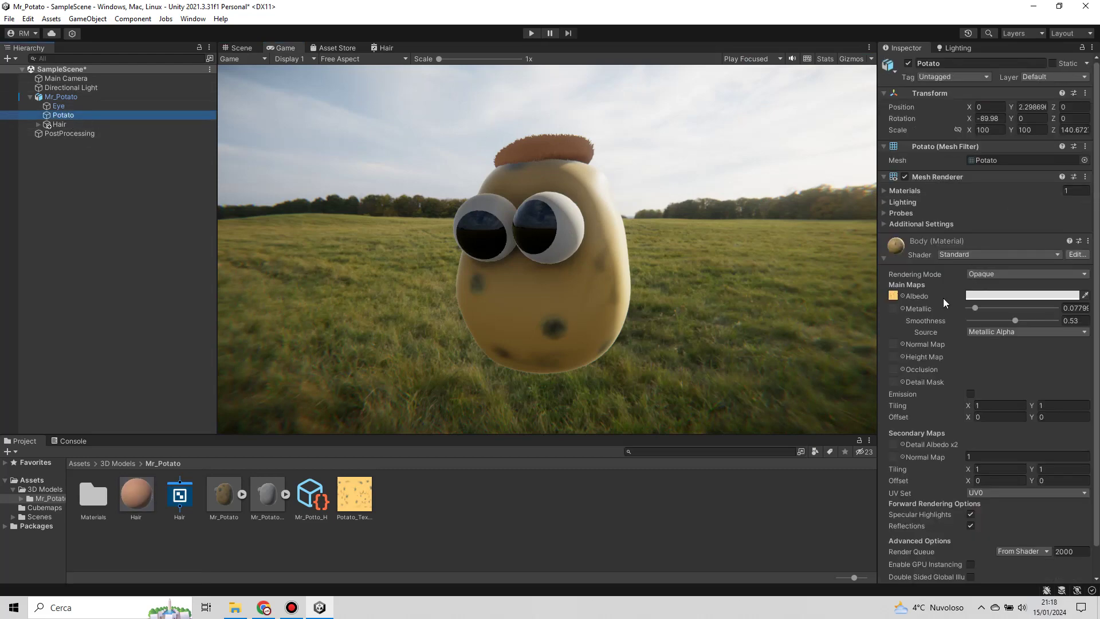
# Step: Zero the Body material's Metallic and raise its Smoothness
pyautogui.moveTo(977, 307)
pyautogui.mouseDown()
pyautogui.moveTo(1015, 301)
pyautogui.moveTo(957, 293)
pyautogui.mouseUp()
pyautogui.moveTo(1015, 320); pyautogui.dragTo(1033, 320)
pyautogui.click(883, 257)
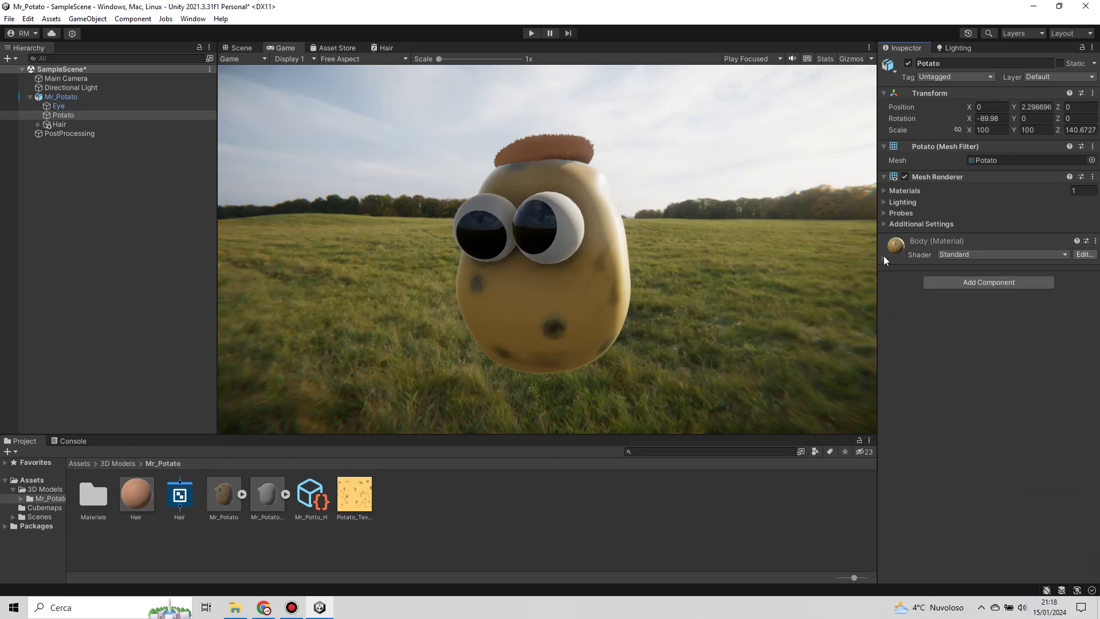
pyautogui.click(1012, 118)
# Step: Turn Mr_Potato slightly to a Y rotation of 2.52
pyautogui.click(63, 97)
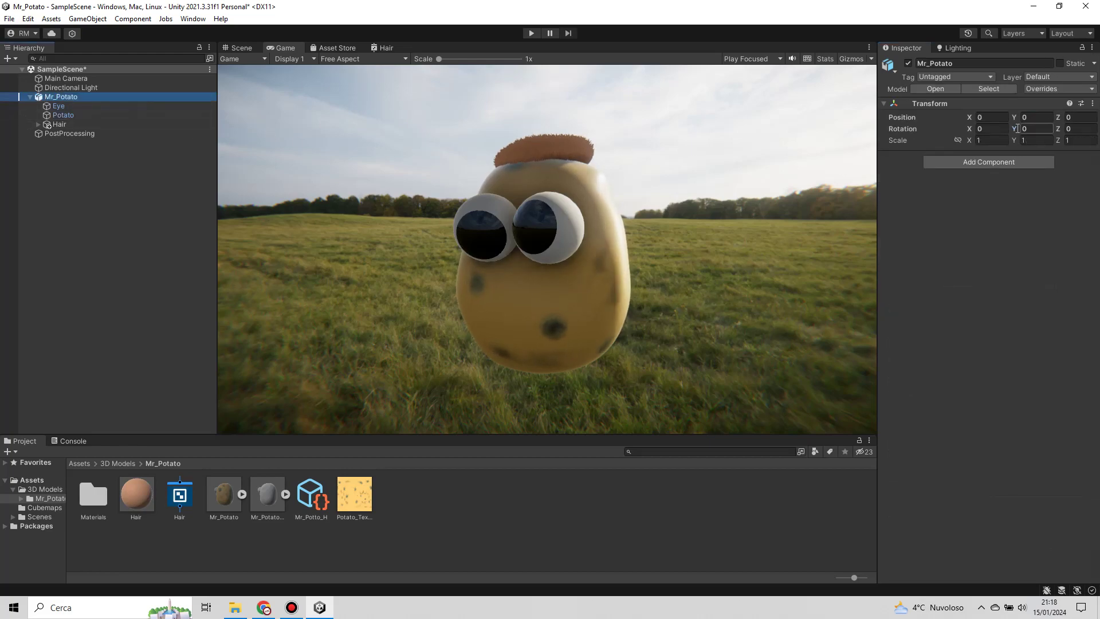
pyautogui.moveTo(1013, 128); pyautogui.dragTo(1025, 128)
pyautogui.click(238, 47)
pyautogui.moveTo(516, 258)
pyautogui.keyDown('alt'); pyautogui.mouseDown()
pyautogui.moveTo(677, 237)
pyautogui.moveTo(479, 282)
pyautogui.moveTo(544, 253)
pyautogui.moveTo(647, 256)
pyautogui.moveTo(552, 270)
pyautogui.moveTo(555, 243)
pyautogui.mouseUp(); pyautogui.keyUp('alt')
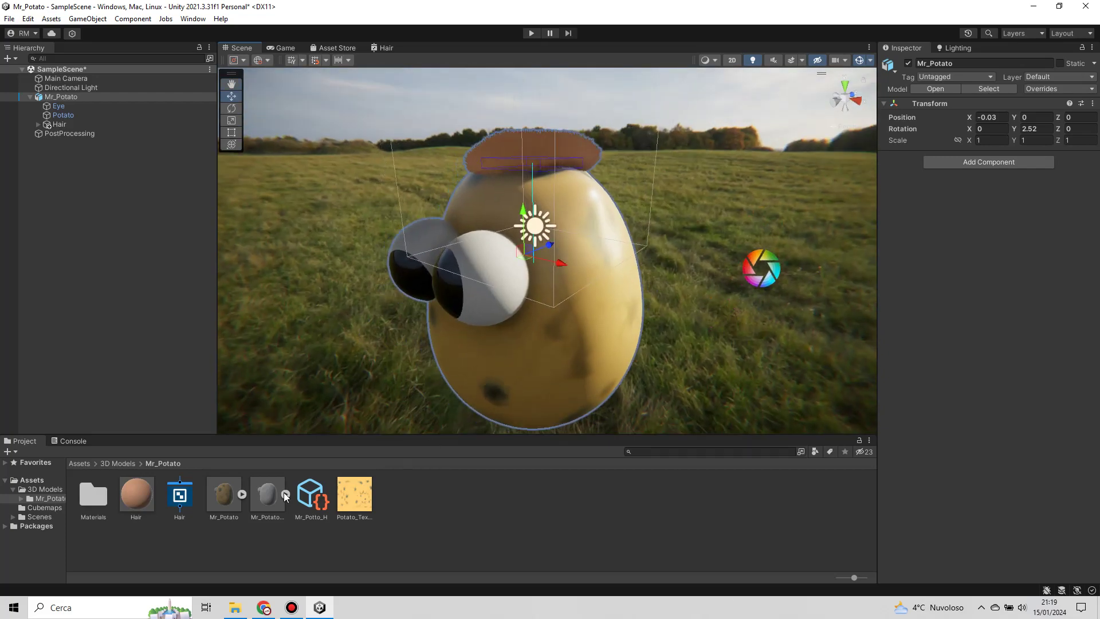
# Step: Recolour the Hair material blue with Smoothness 0.48
pyautogui.click(136, 494)
pyautogui.click(1054, 122)
pyautogui.moveTo(1070, 183)
pyautogui.mouseDown()
pyautogui.moveTo(1085, 253)
pyautogui.moveTo(1003, 268)
pyautogui.mouseUp()
pyautogui.click(1089, 117)
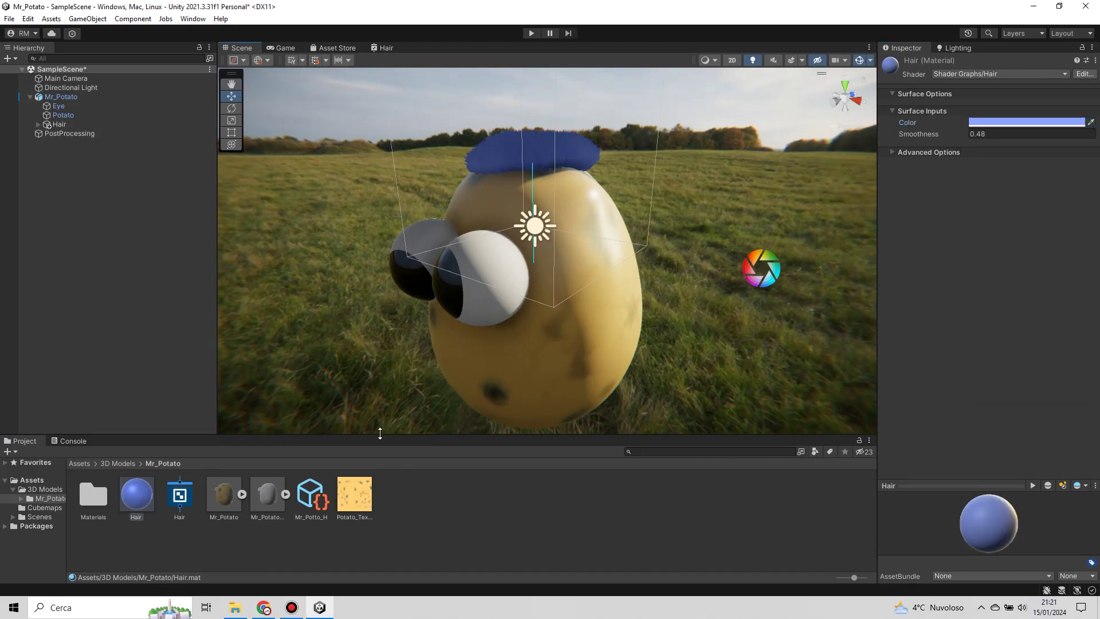
# Step: Add a Color property named Metallic to the Hair shader graph's Blackboard
pyautogui.click(383, 48)
pyautogui.click(322, 93)
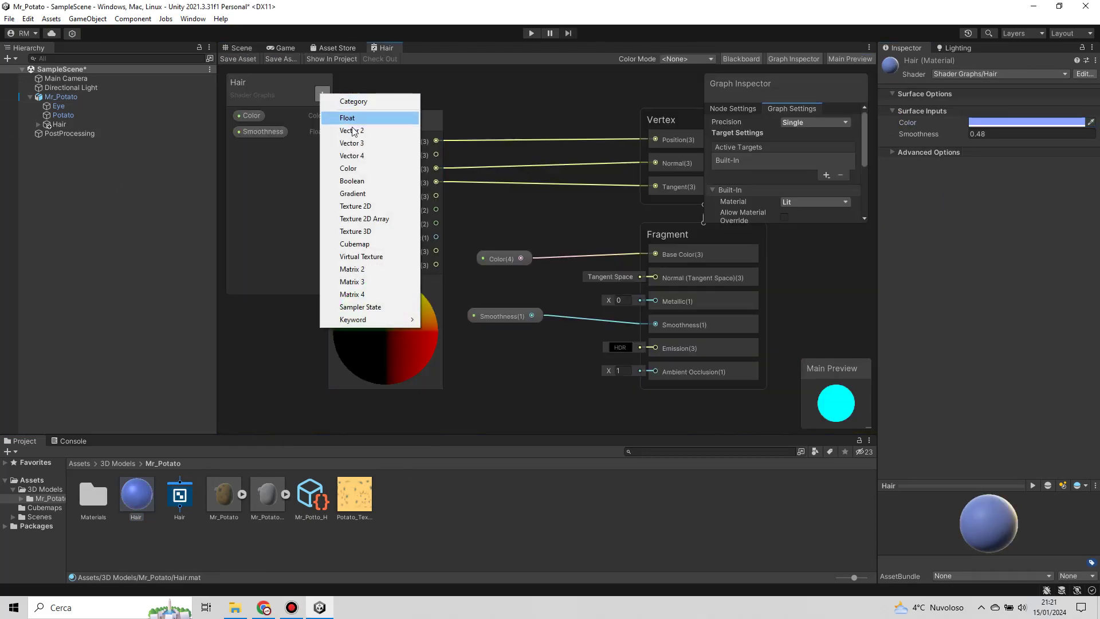
pyautogui.click(352, 165)
pyautogui.write('Metallic')
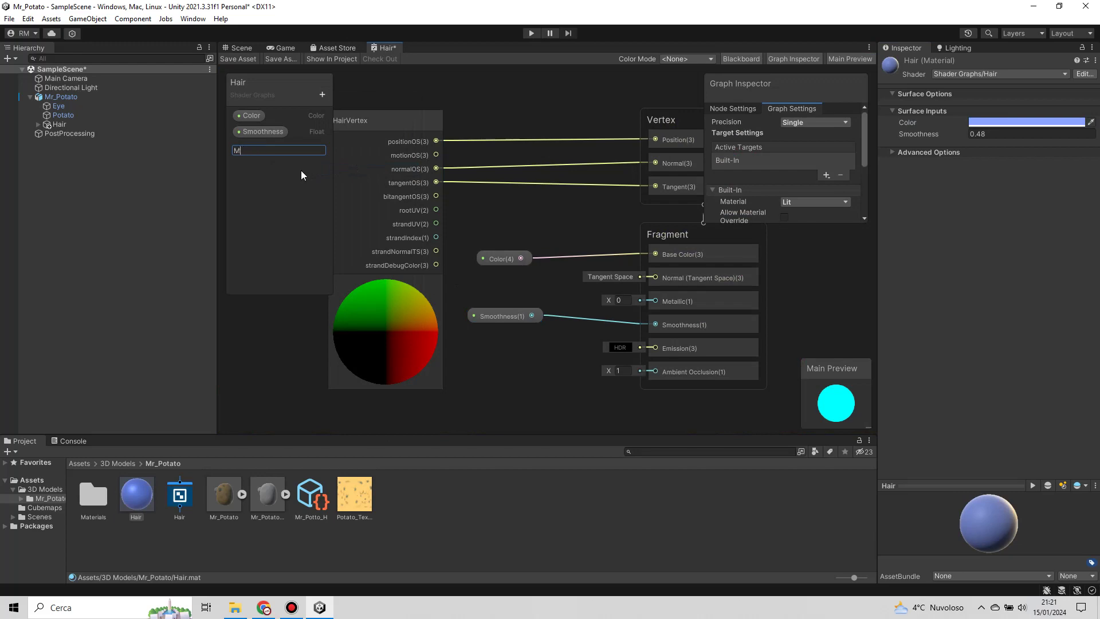
pyautogui.press('Return')
# Step: Wire Metallic into the fragment Metallic input and save the Hair shader graph
pyautogui.moveTo(255, 147)
pyautogui.mouseDown()
pyautogui.moveTo(498, 287)
pyautogui.moveTo(655, 301)
pyautogui.mouseUp()
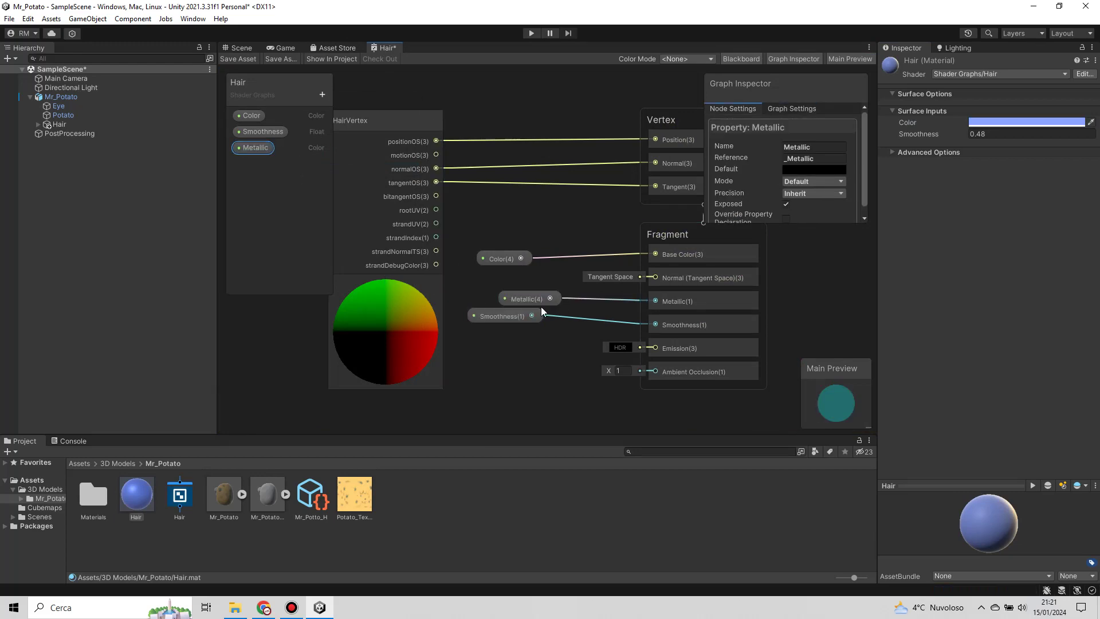
pyautogui.click(237, 58)
pyautogui.click(241, 47)
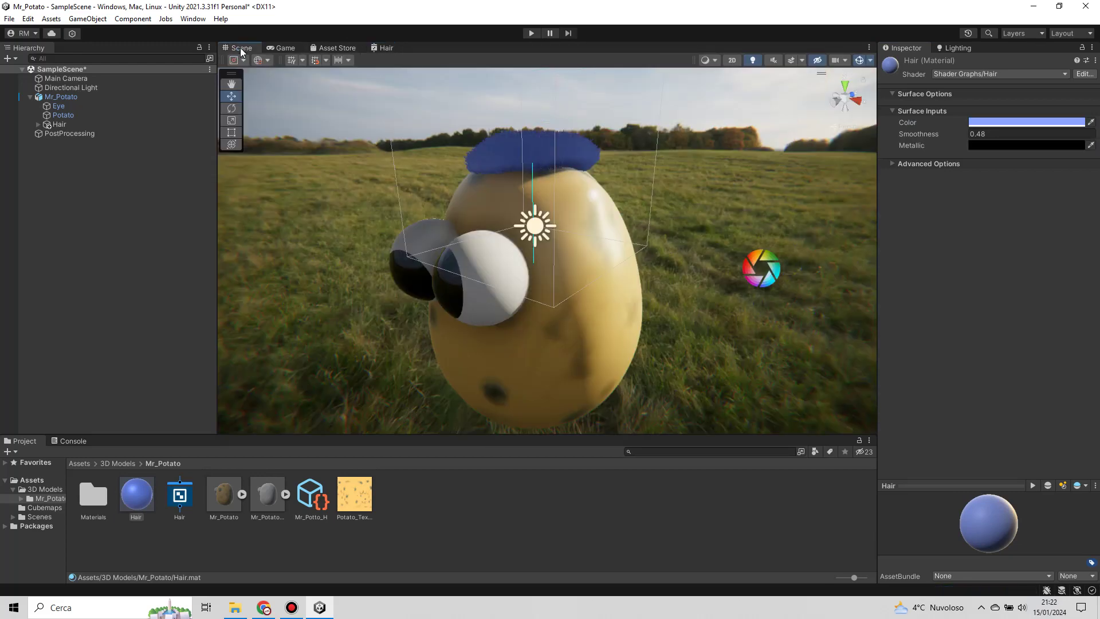
pyautogui.click(1004, 144)
pyautogui.click(1023, 211)
# Step: Tint the hair's Metallic colour to EF8484 and lower Smoothness to 0.1
pyautogui.moveTo(1023, 210); pyautogui.dragTo(1025, 208)
pyautogui.click(1089, 137)
pyautogui.moveTo(933, 133); pyautogui.dragTo(944, 135)
# Step: In the Game view, turn Mr_Potato to a Y rotation of -19.6
pyautogui.hotkey('ctrl', '2')
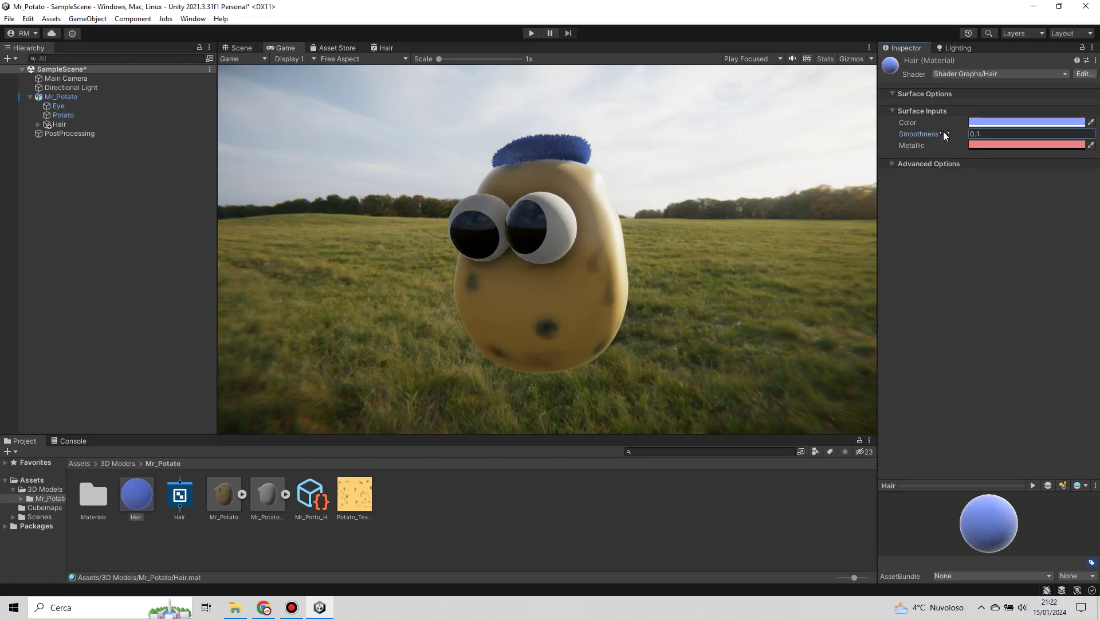
pyautogui.click(68, 95)
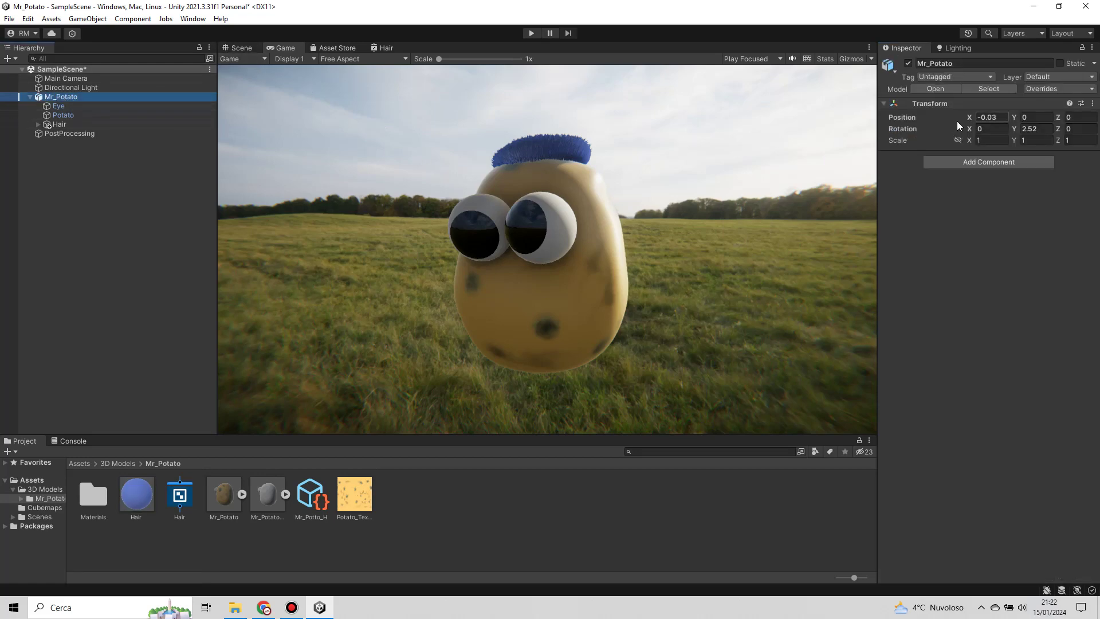
pyautogui.moveTo(1017, 131); pyautogui.dragTo(967, 146)
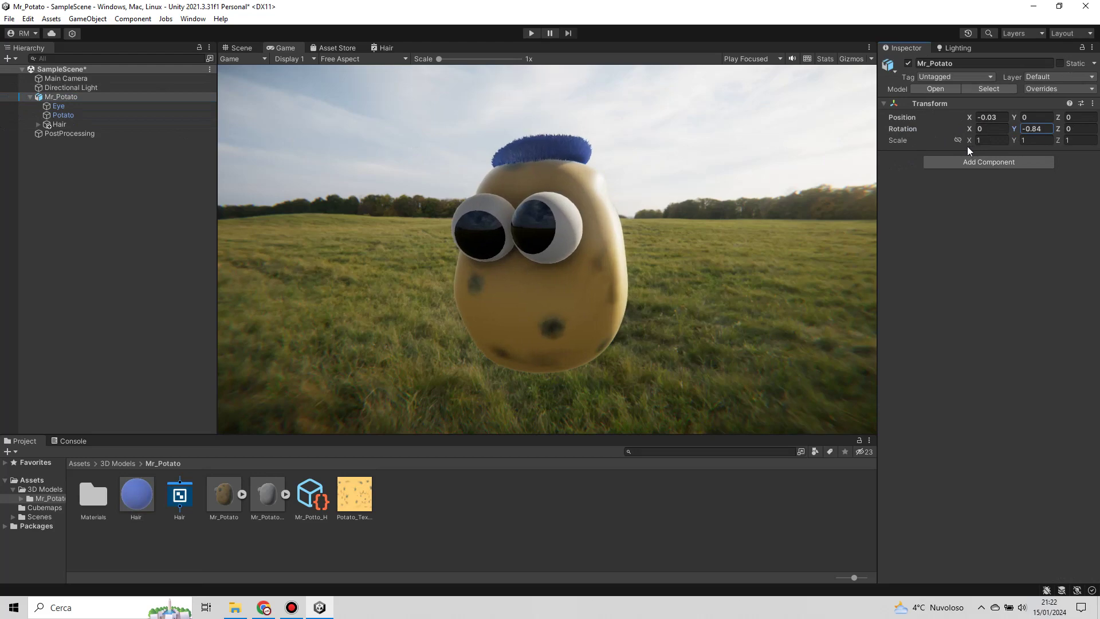
pyautogui.moveTo(478, 611); pyautogui.dragTo(184, 213)
pyautogui.moveTo(675, 148)
pyautogui.mouseDown()
pyautogui.moveTo(353, 229)
pyautogui.moveTo(288, 612)
pyautogui.moveTo(596, 575)
pyautogui.mouseUp()
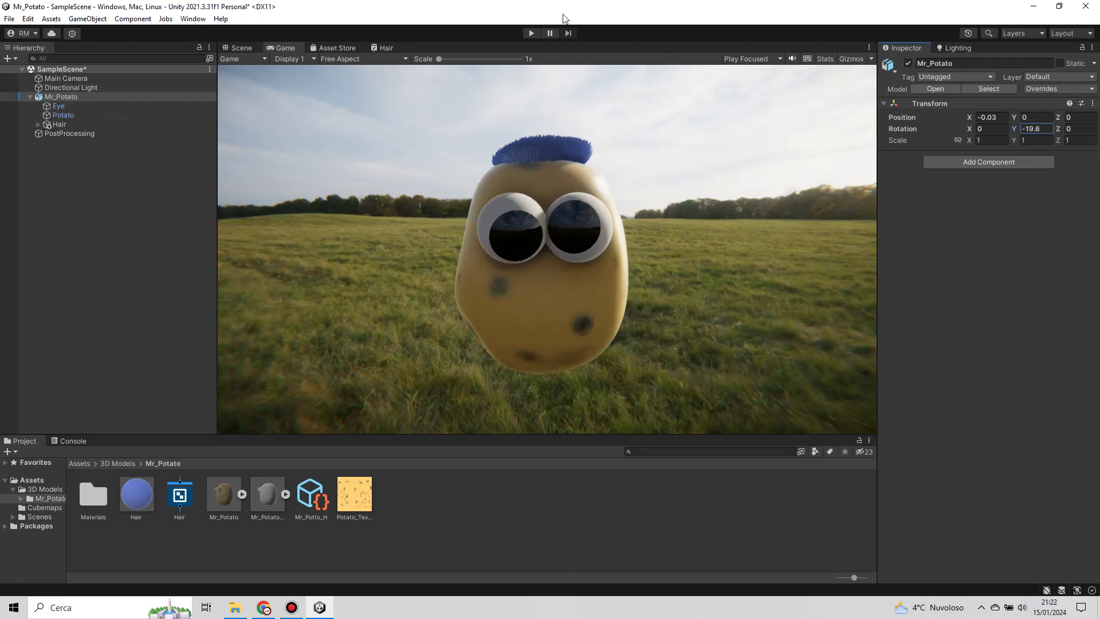